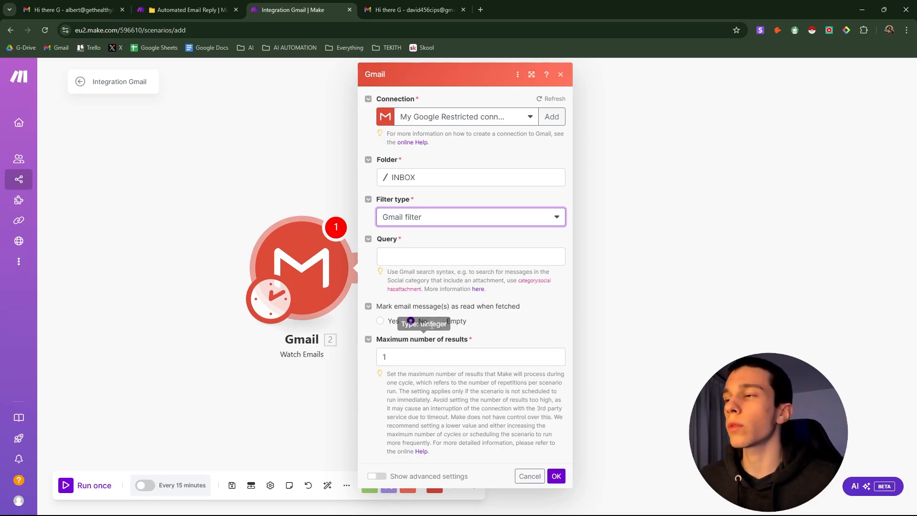
# Set the Gmail filter query of the Watch Emails module to "in:inbox -label:draft".
pyautogui.click(433, 256)
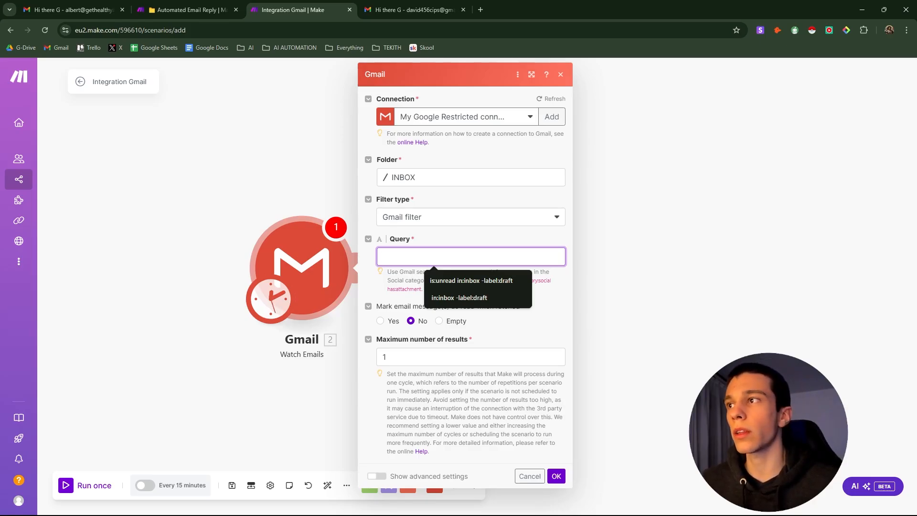
pyautogui.click(541, 315)
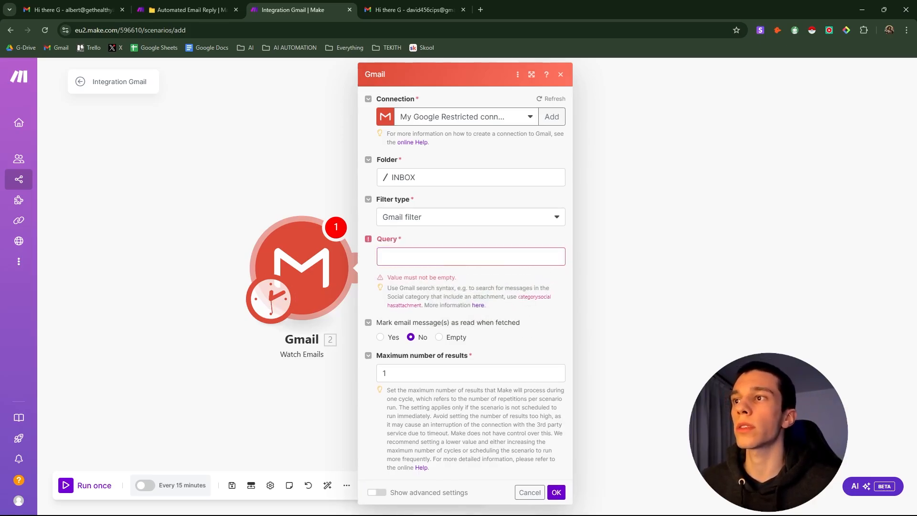
pyautogui.moveTo(517, 296); pyautogui.dragTo(550, 301)
pyautogui.click(397, 315)
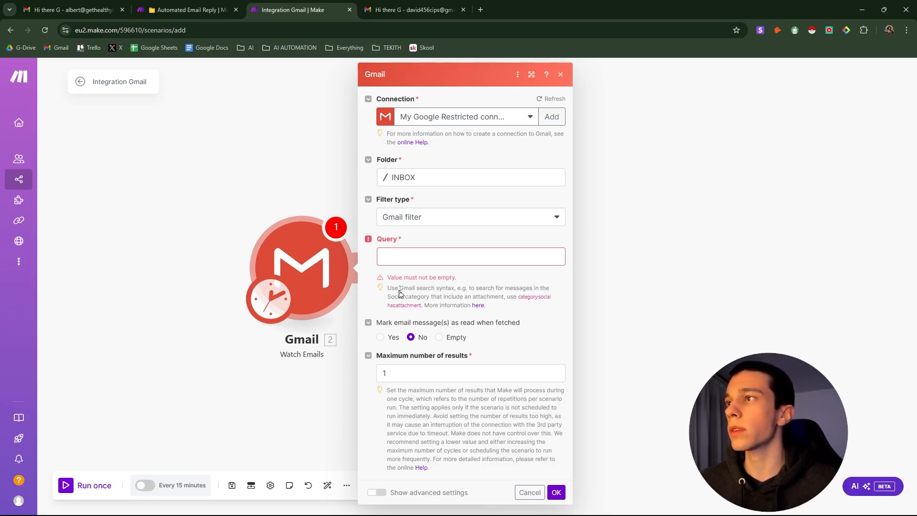
pyautogui.click(430, 257)
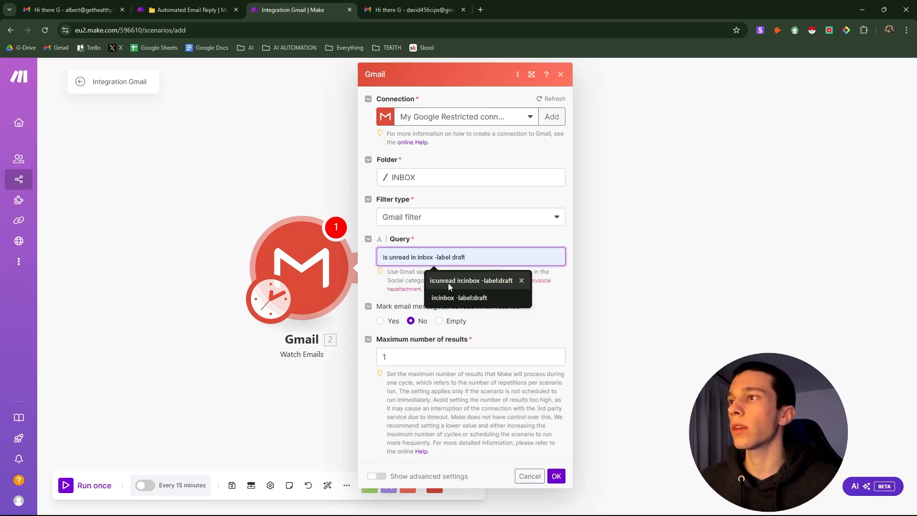
pyautogui.press('Return')
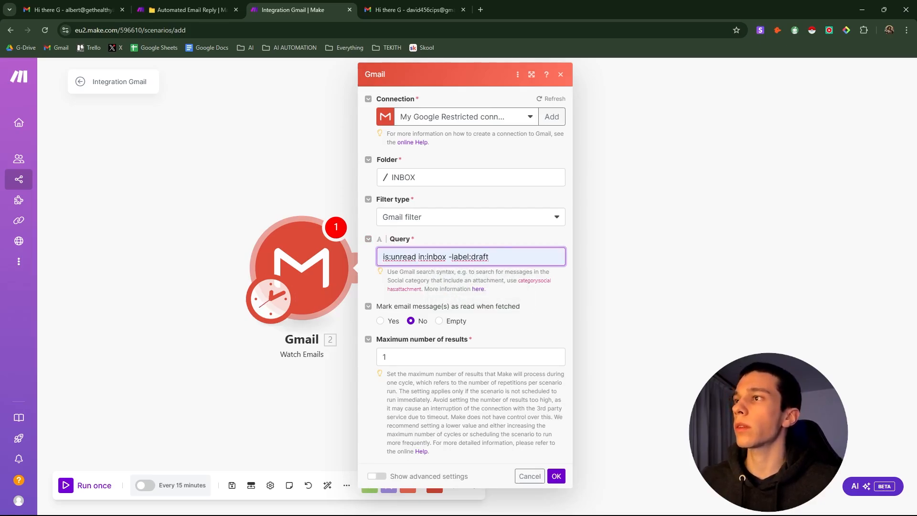
pyautogui.moveTo(419, 257); pyautogui.dragTo(383, 257)
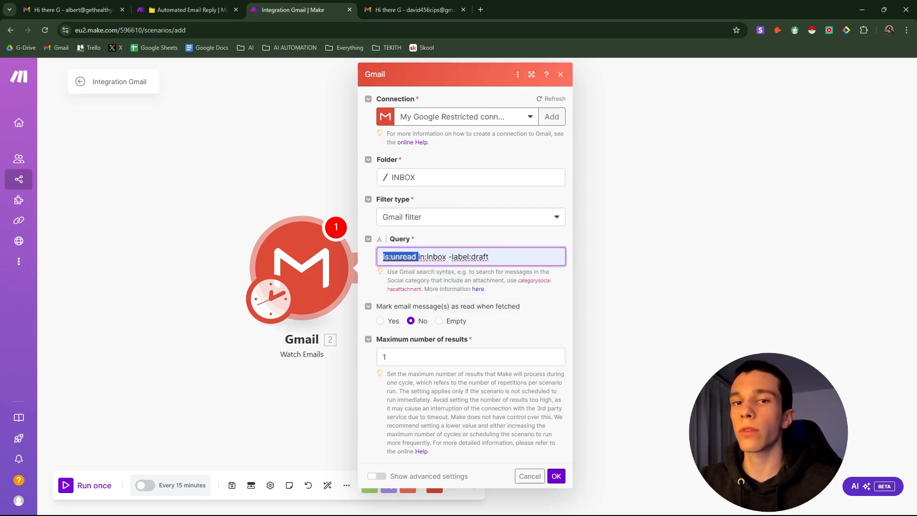
pyautogui.press('BackSpace')
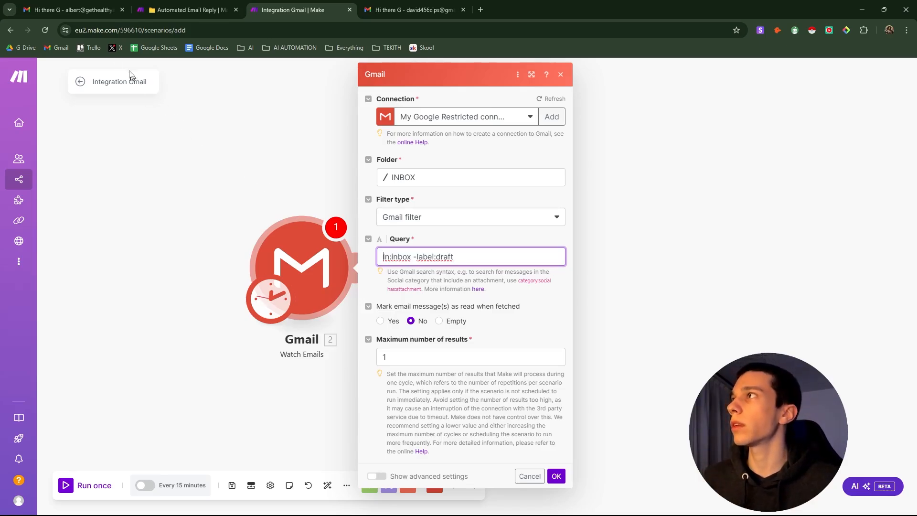
# Check the test email in Gmail, save the Watch Emails settings, and select the "Hi there G" email as the first one to process.
pyautogui.click(88, 13)
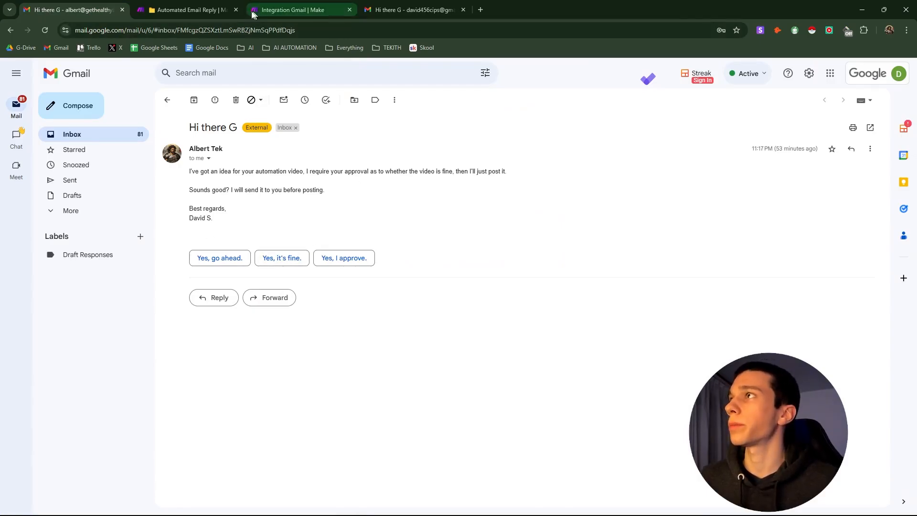
pyautogui.click(286, 10)
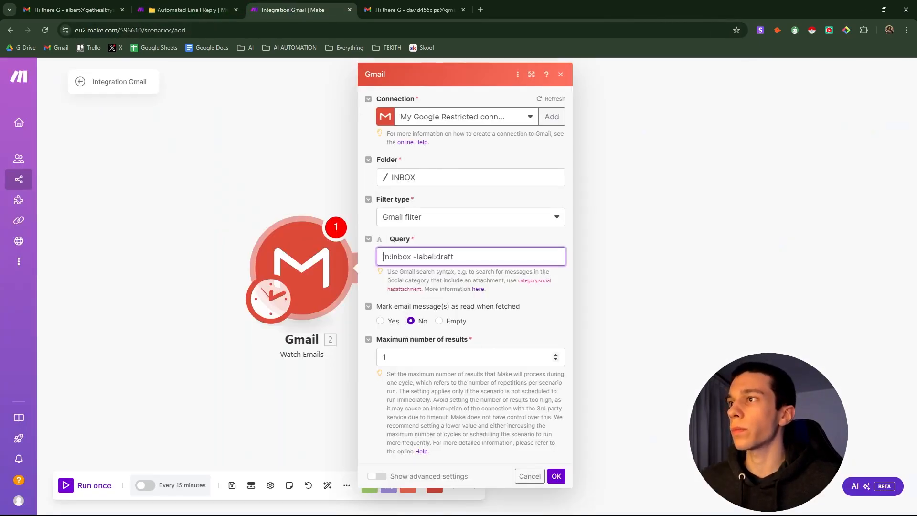
pyautogui.click(557, 477)
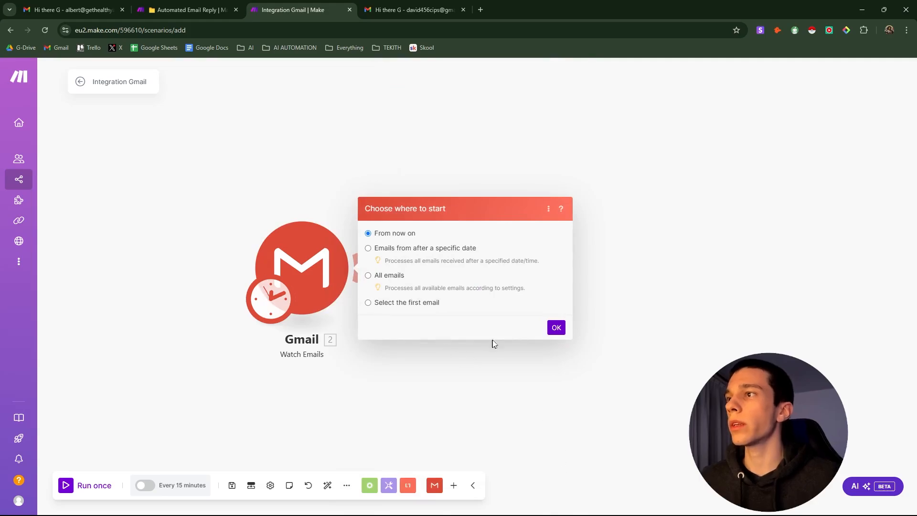
pyautogui.click(368, 303)
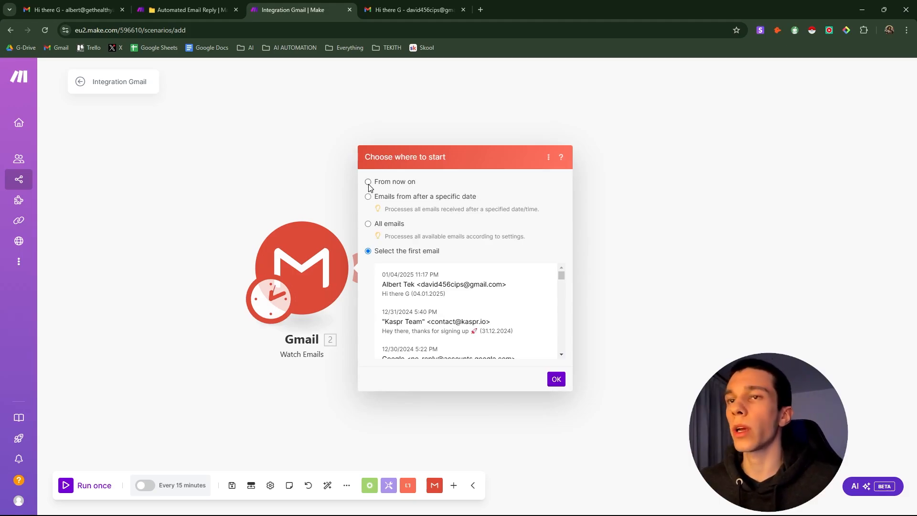
pyautogui.click(472, 287)
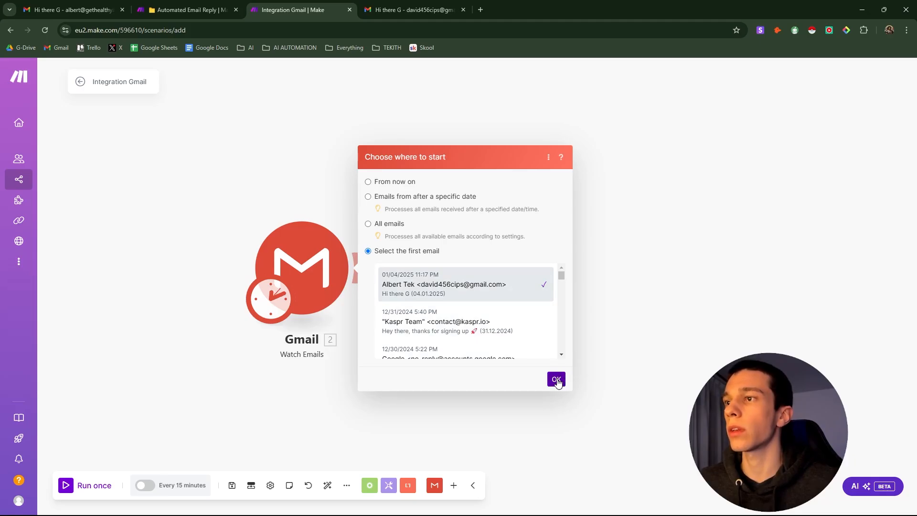
pyautogui.click(557, 380)
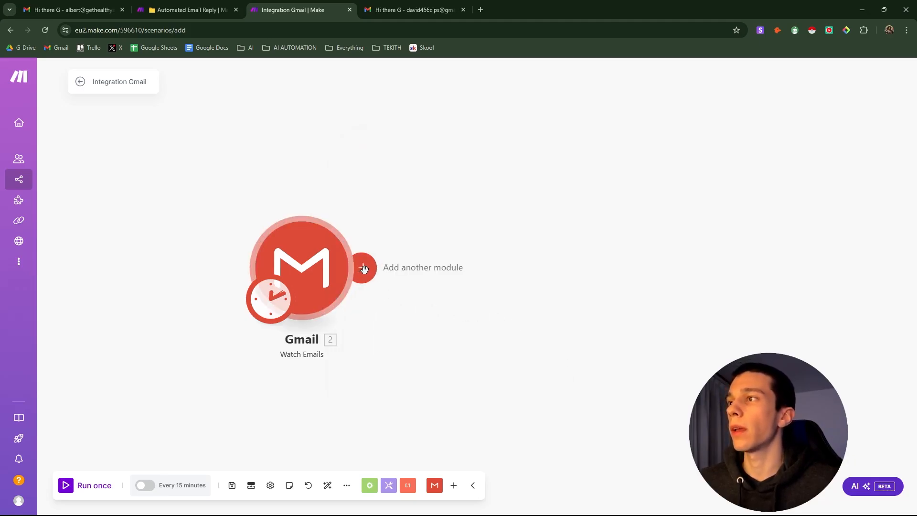
# Add an OpenAI Create a Completion (Prompt) module after Gmail and select the second My OpenAI connection for it.
pyautogui.click(367, 268)
pyautogui.click(412, 281)
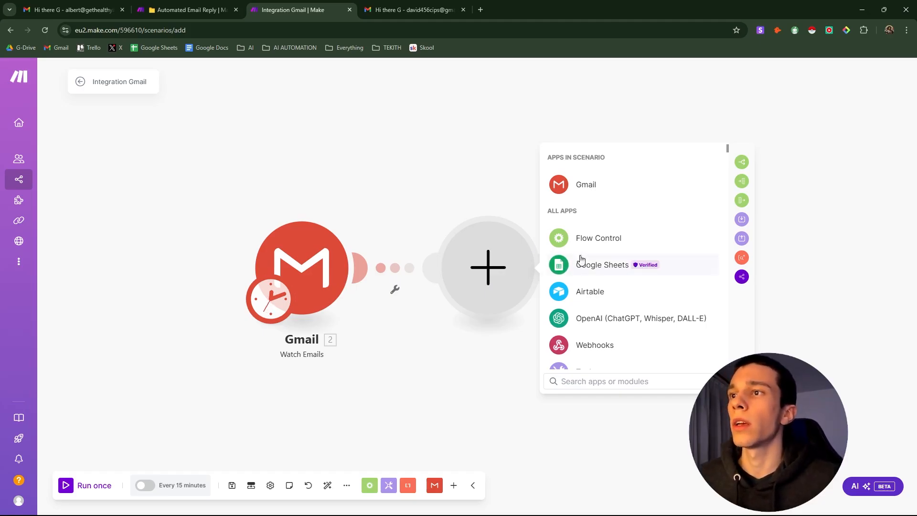
pyautogui.scroll(-1, 614, 286)
pyautogui.click(613, 283)
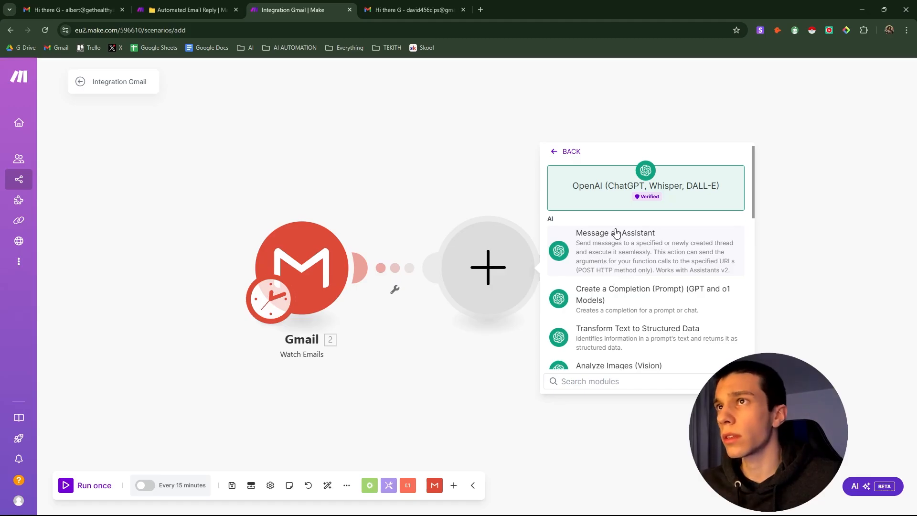
pyautogui.click(674, 304)
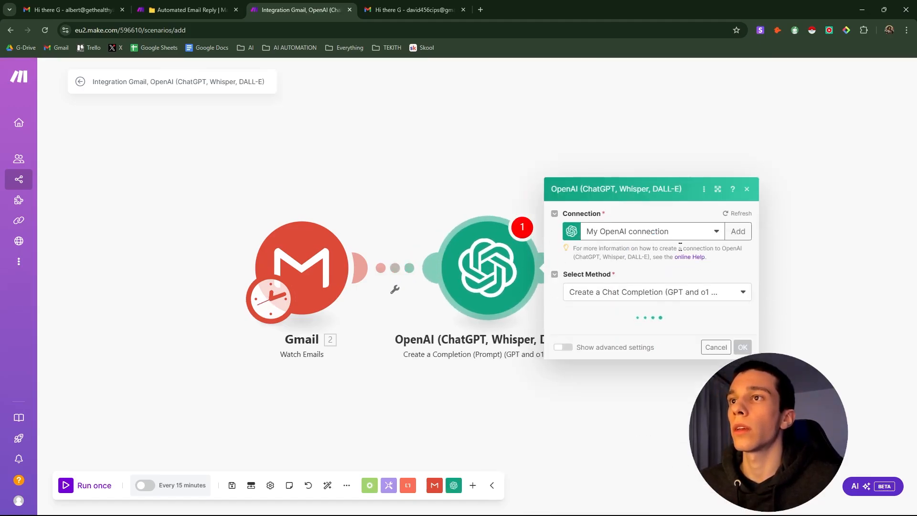
pyautogui.click(637, 143)
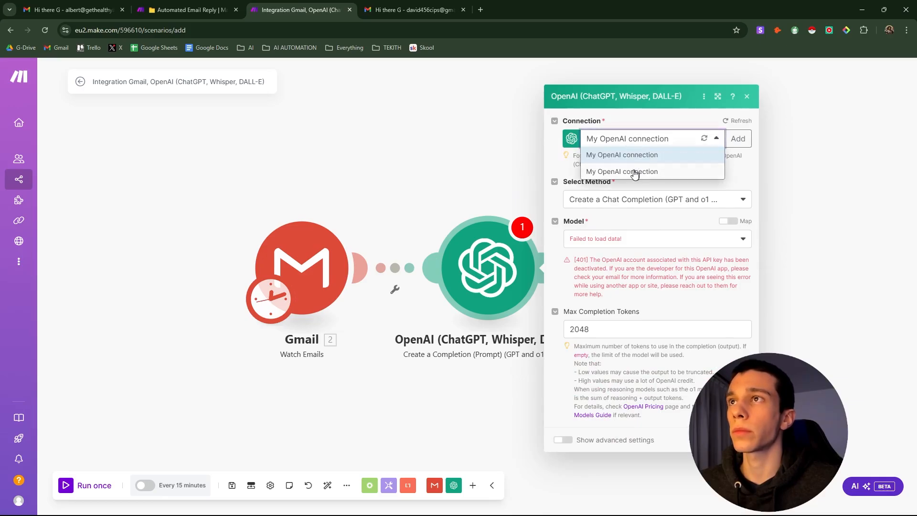
pyautogui.click(638, 172)
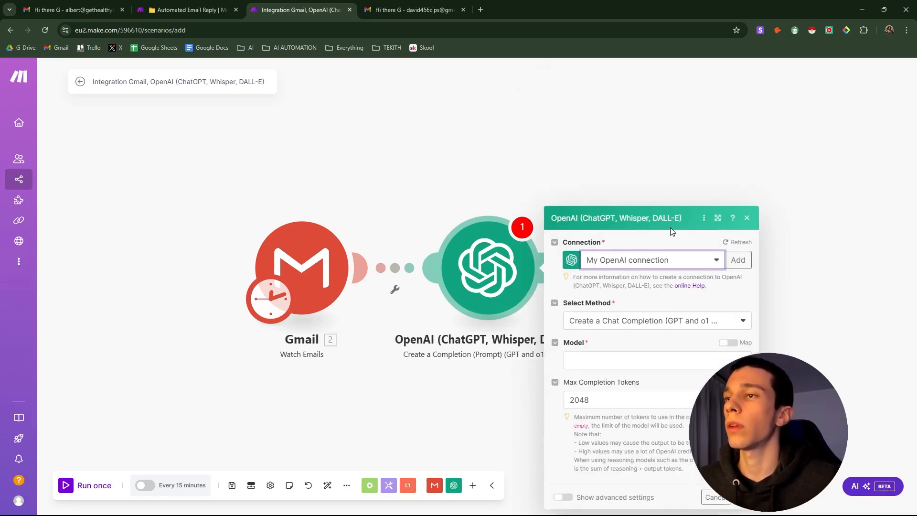
# Set the OpenAI module's max completion tokens to 256 and its model to gpt-4o (system).
pyautogui.doubleClick(578, 304)
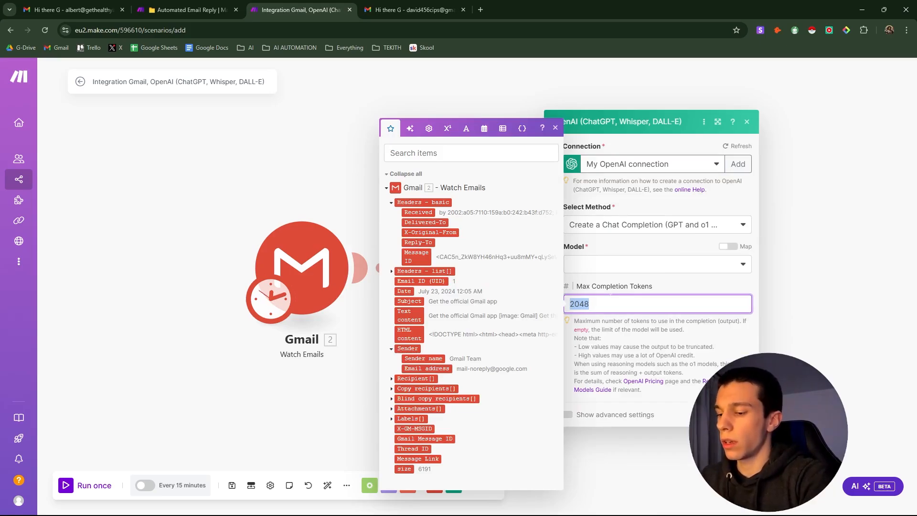
pyautogui.write('1')
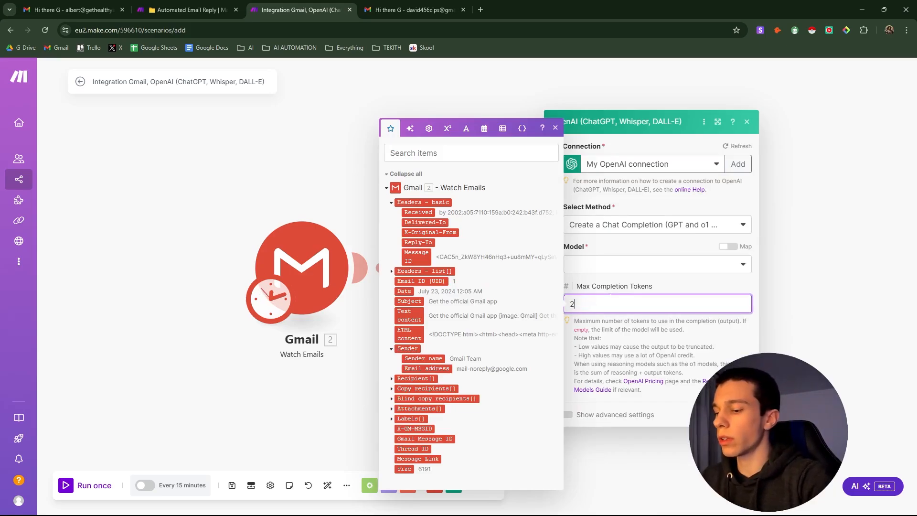
pyautogui.write('56')
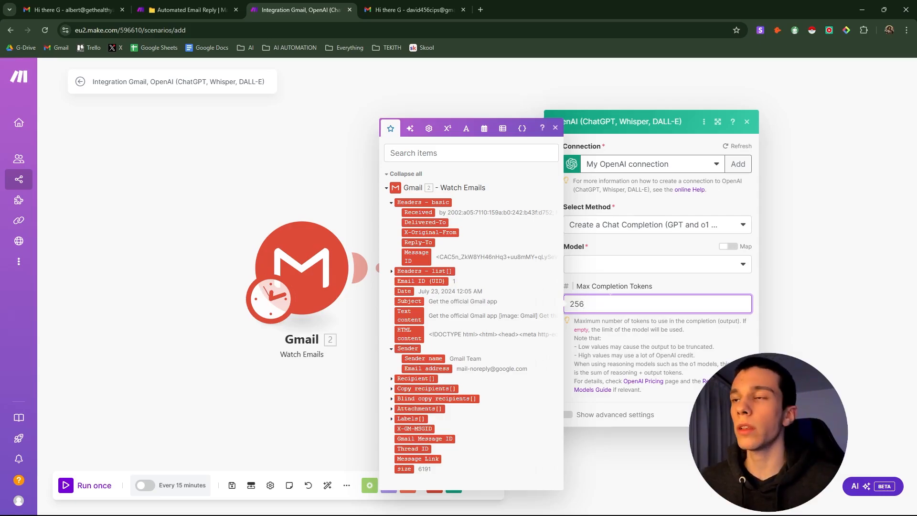
pyautogui.click(585, 266)
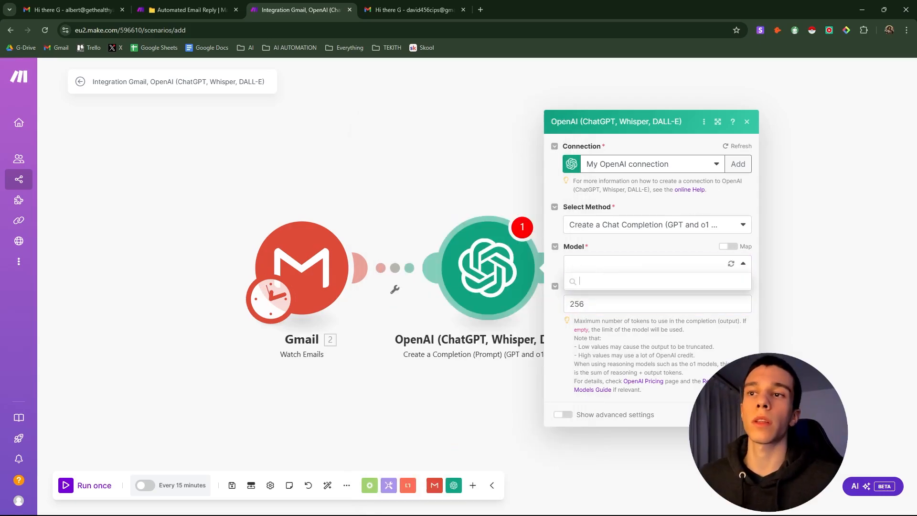
pyautogui.scroll(-2, 622, 362)
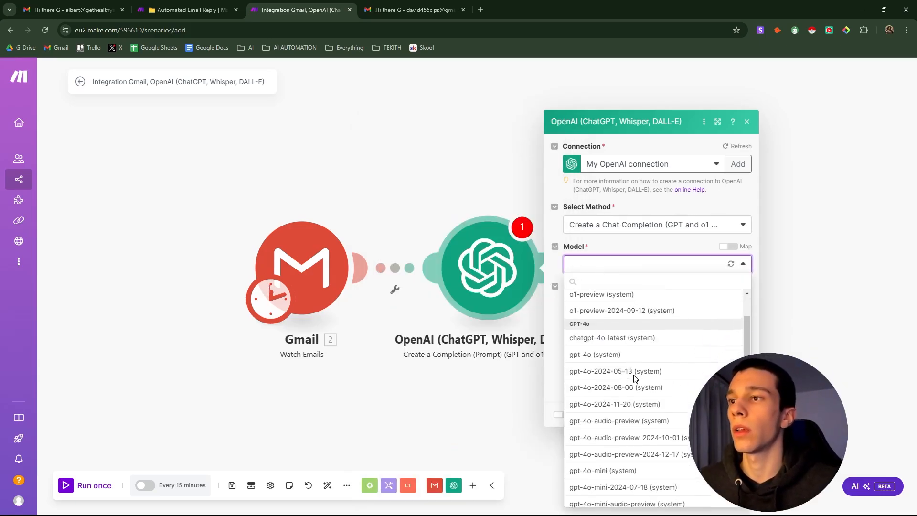
pyautogui.click(621, 359)
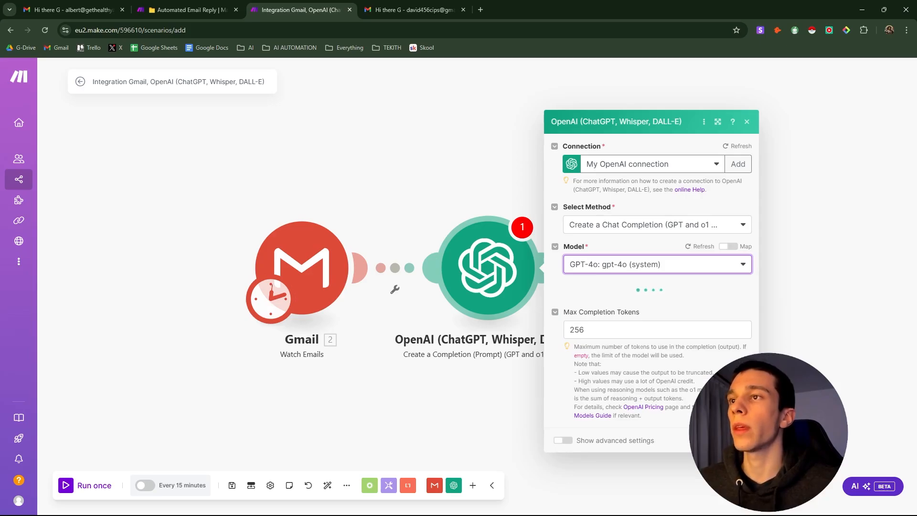
# Copy the whole system prompt from the first OpenAI module in the Automated Email Reply scenario.
pyautogui.click(188, 11)
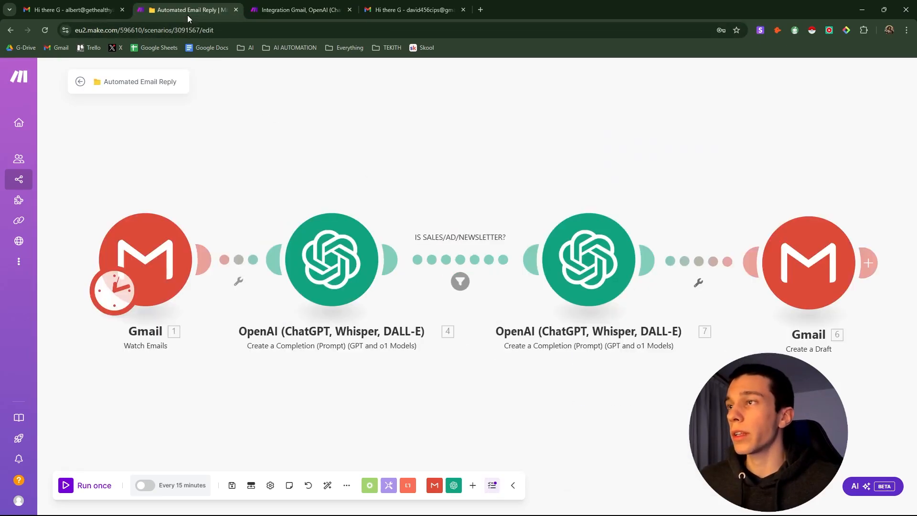
pyautogui.click(317, 265)
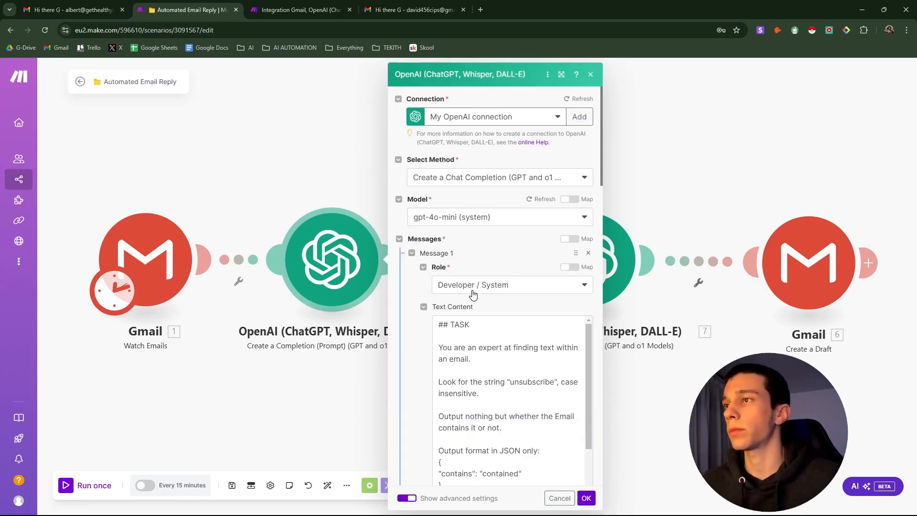
pyautogui.scroll(-2, 506, 392)
pyautogui.click(507, 391)
pyautogui.hotkey('ctrl', 'a')
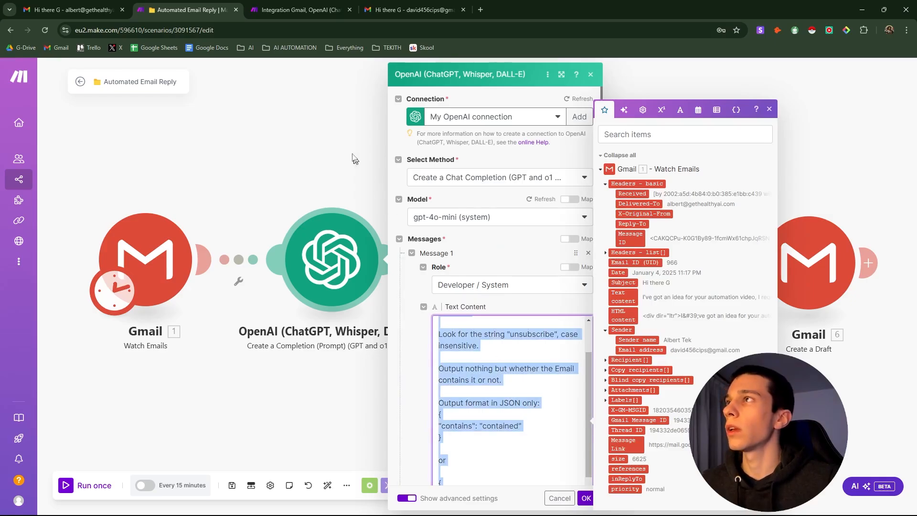
# In the new scenario's OpenAI module, add a message with the Developer / System role and paste the copied prompt as its text content.
pyautogui.click(294, 9)
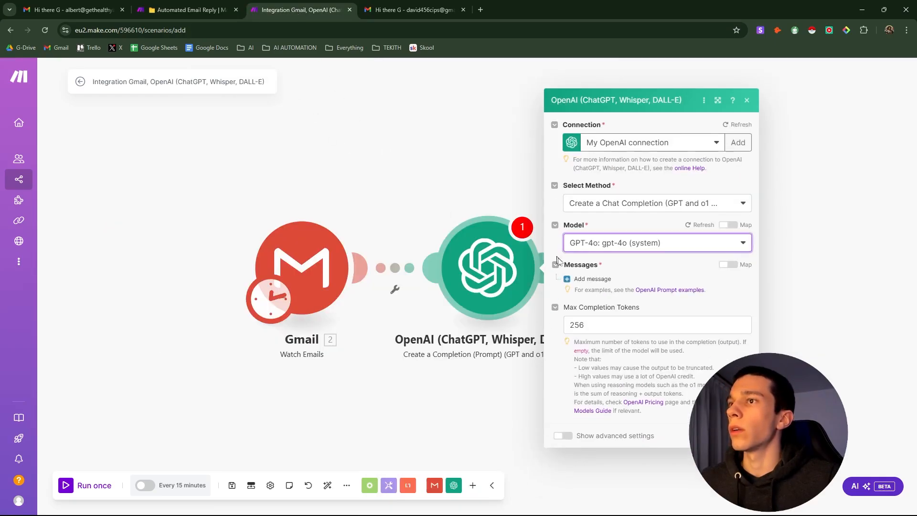
pyautogui.click(586, 282)
pyautogui.click(617, 285)
pyautogui.click(623, 299)
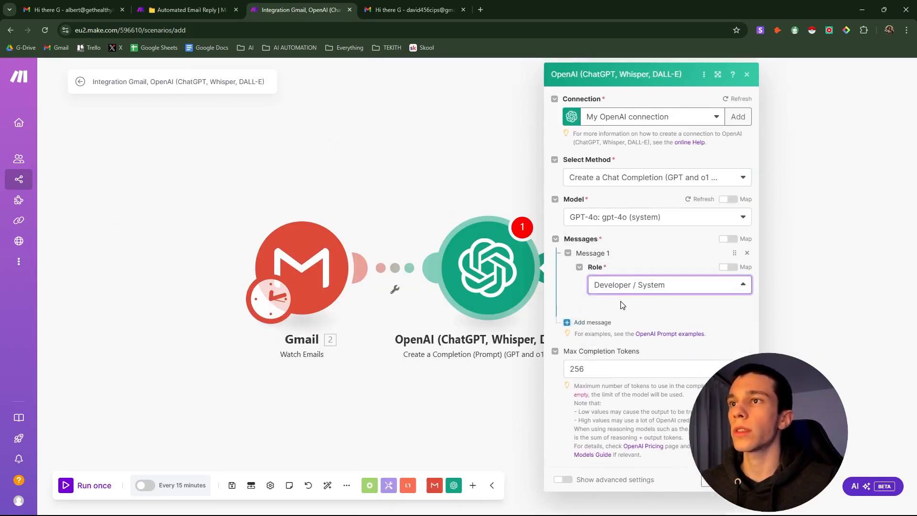
pyautogui.click(669, 324)
pyautogui.hotkey('ctrl', 'v')
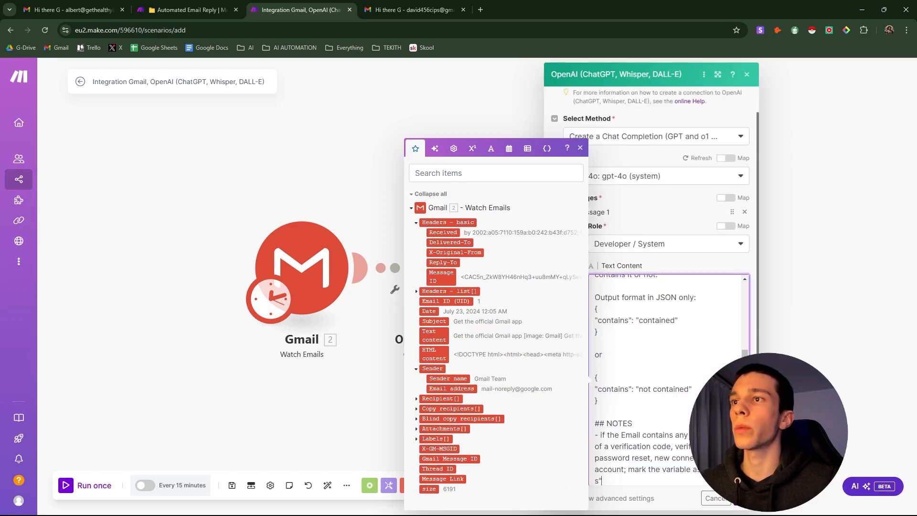
# Add a second message with the User role to the OpenAI module.
pyautogui.scroll(-3, 680, 409)
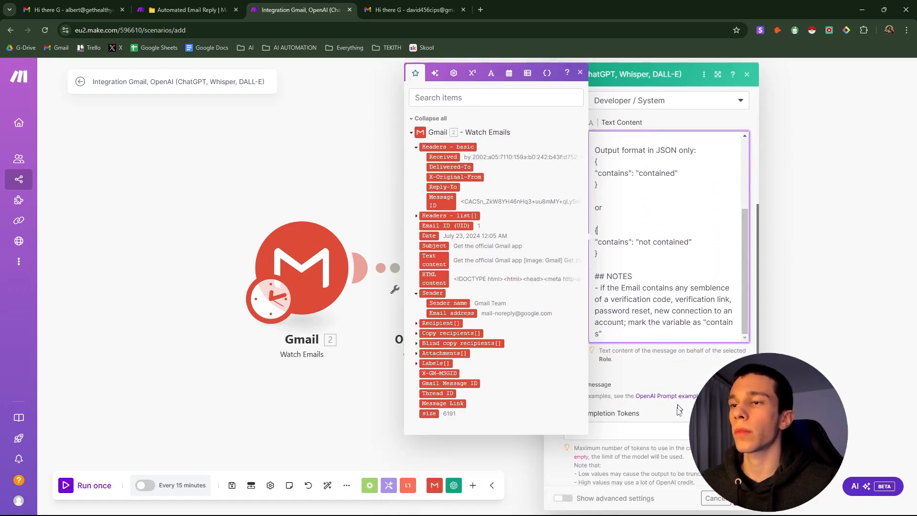
pyautogui.click(649, 367)
pyautogui.click(593, 385)
pyautogui.click(617, 414)
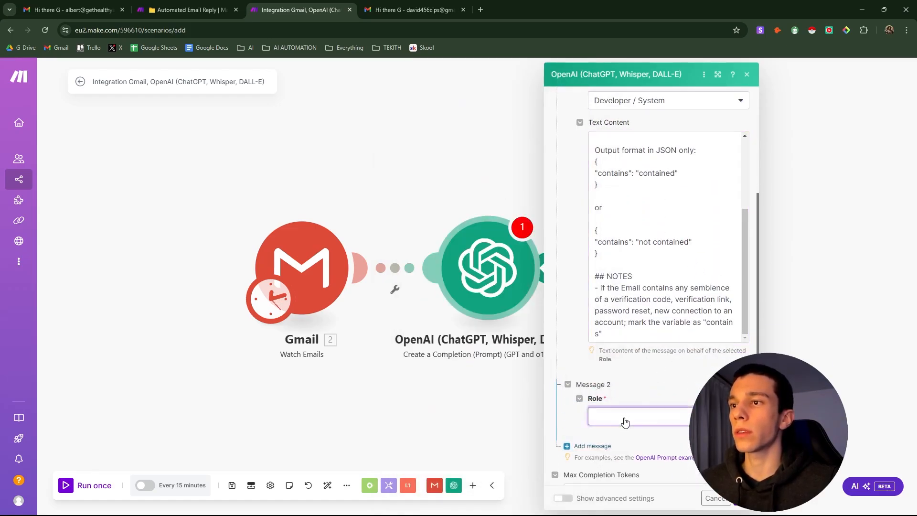
pyautogui.click(637, 432)
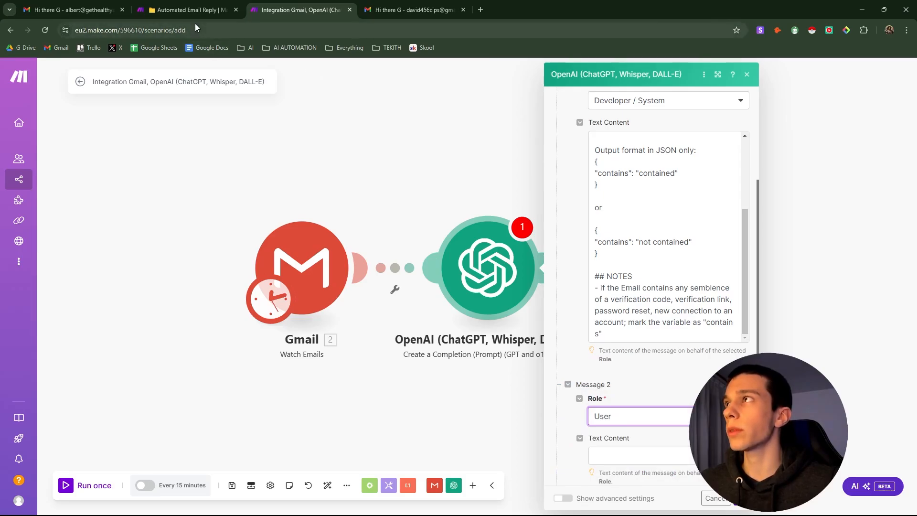
pyautogui.scroll(-1, 612, 393)
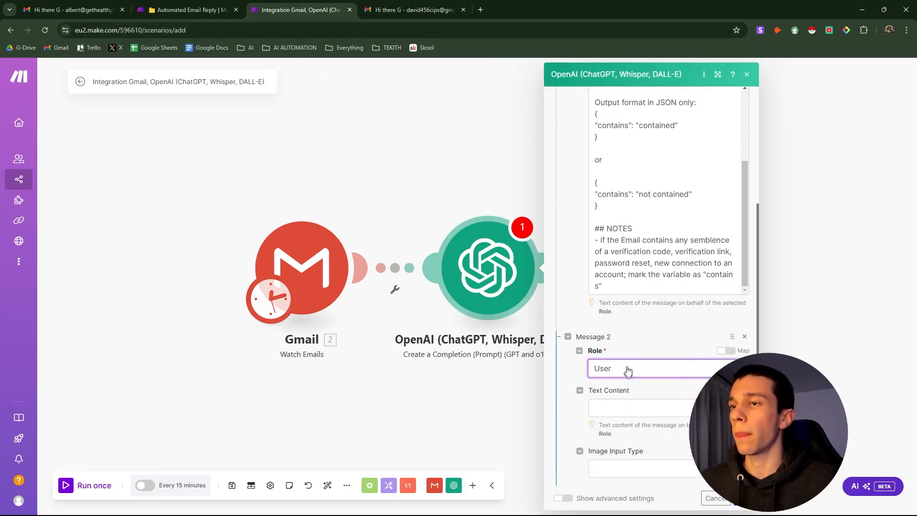
# Review the task instructions in the Developer / System message from the beginning.
pyautogui.scroll(4, 625, 371)
pyautogui.click(597, 362)
pyautogui.scroll(5, 622, 353)
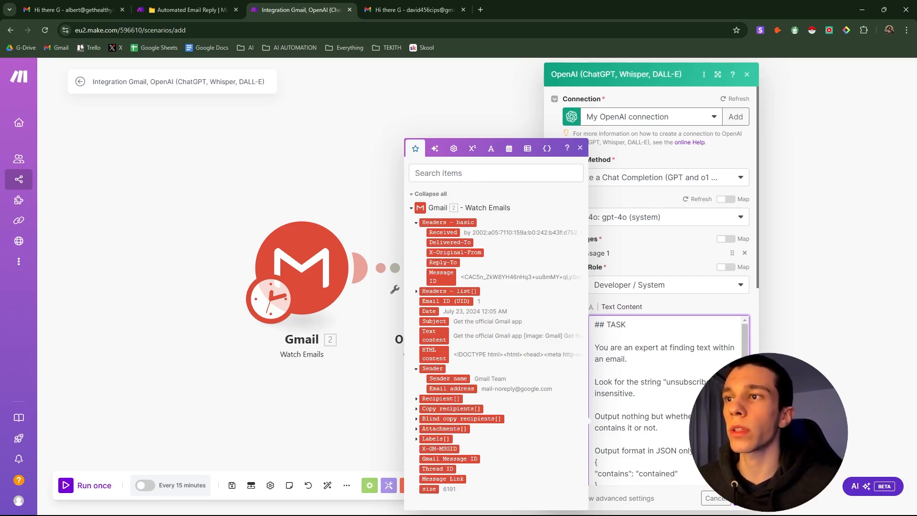
# Read through the Developer / System prompt's "unsubscribe" search instruction, JSON output format and notes section.
pyautogui.scroll(-1, 645, 396)
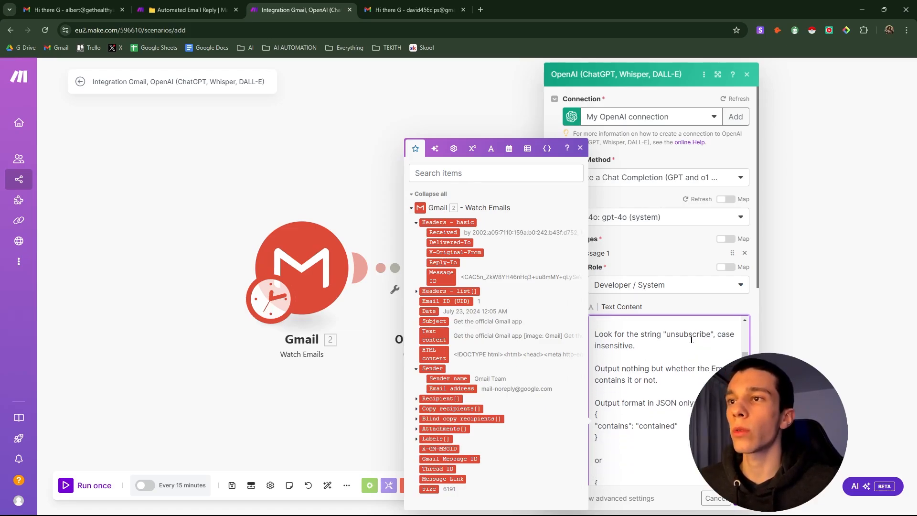
pyautogui.moveTo(667, 334); pyautogui.dragTo(712, 334)
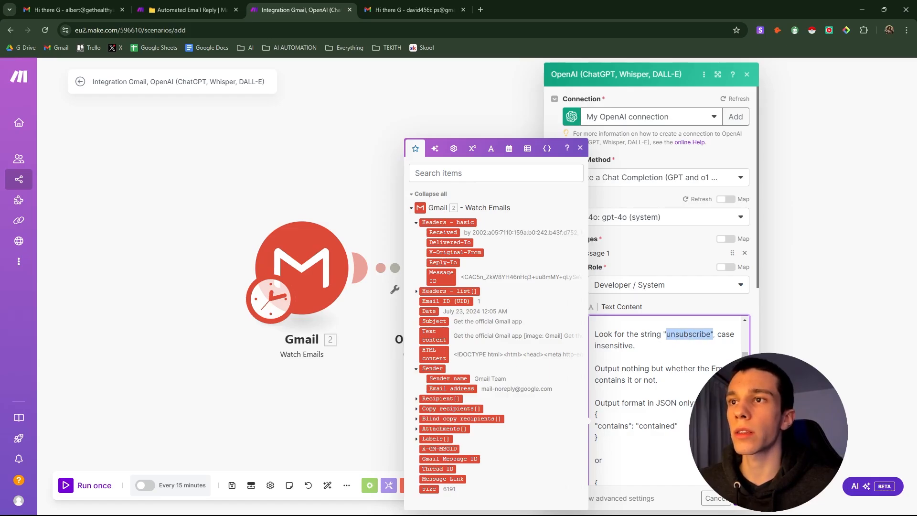
pyautogui.click(712, 334)
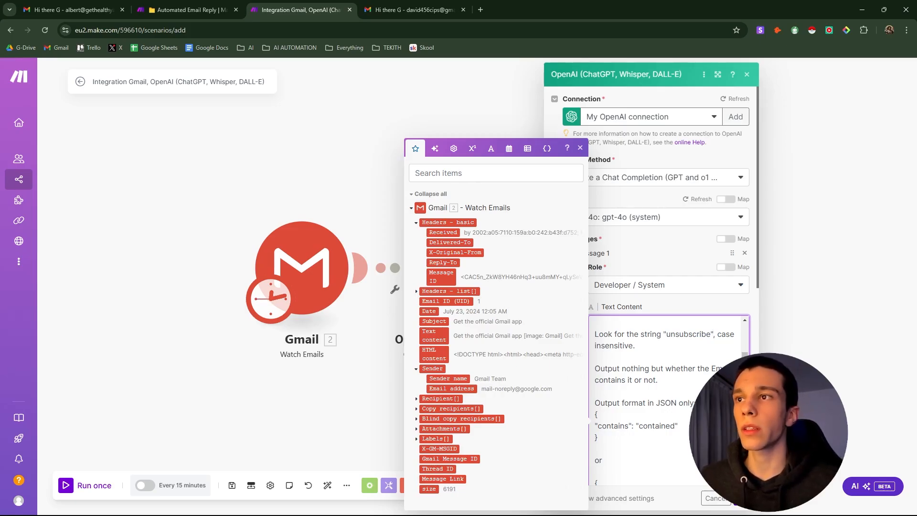
pyautogui.moveTo(664, 334); pyautogui.dragTo(714, 334)
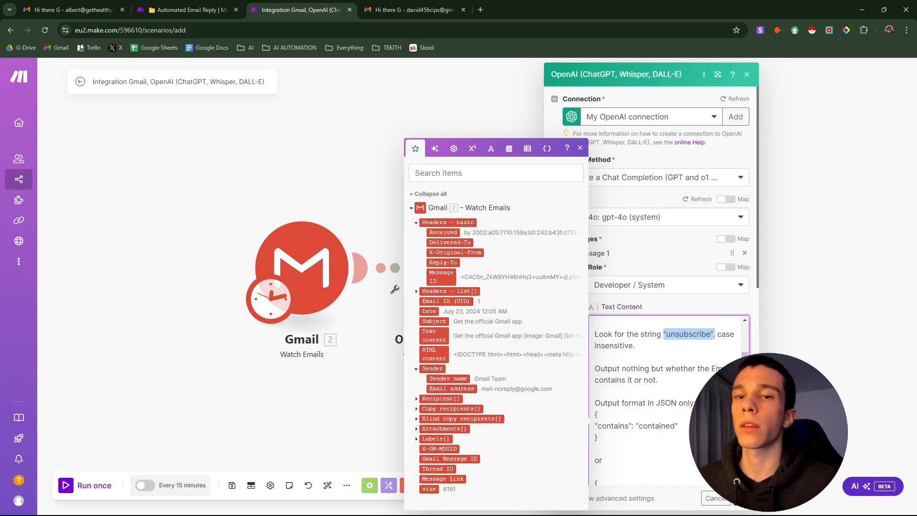
pyautogui.click(678, 342)
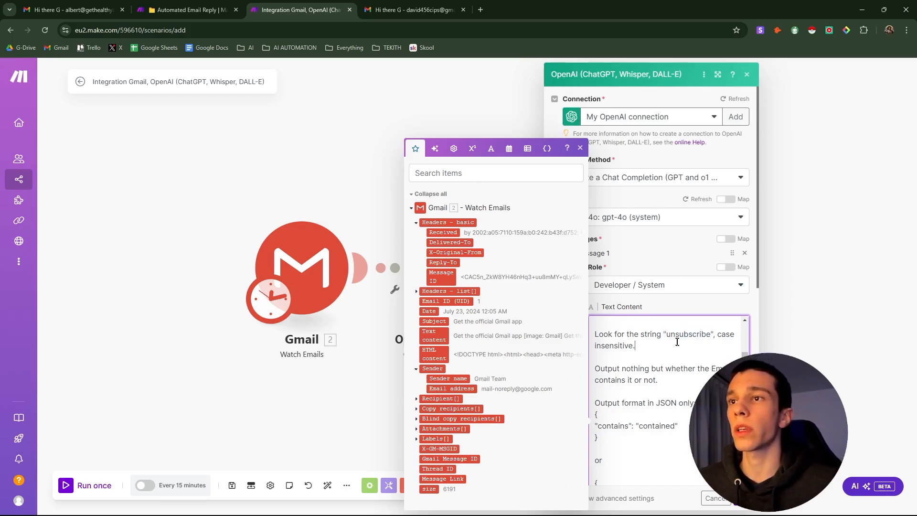
pyautogui.moveTo(664, 334); pyautogui.dragTo(693, 334)
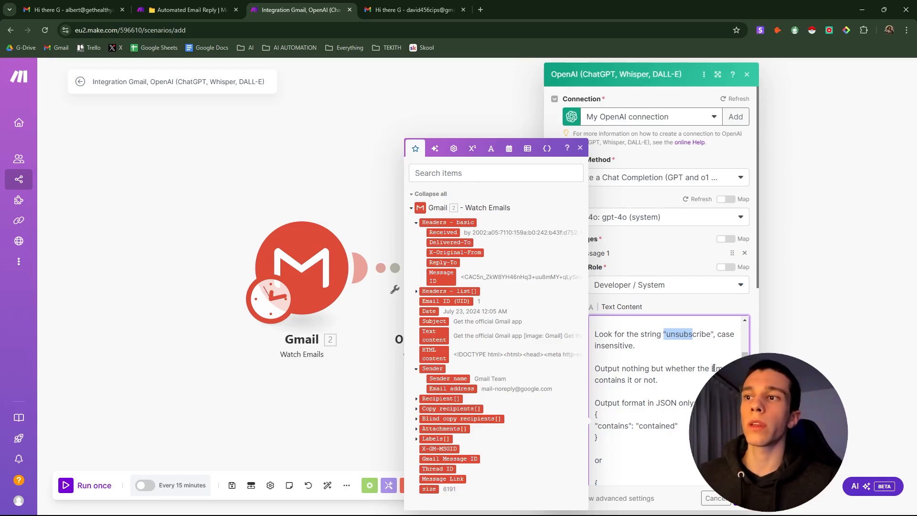
pyautogui.scroll(-3, 647, 381)
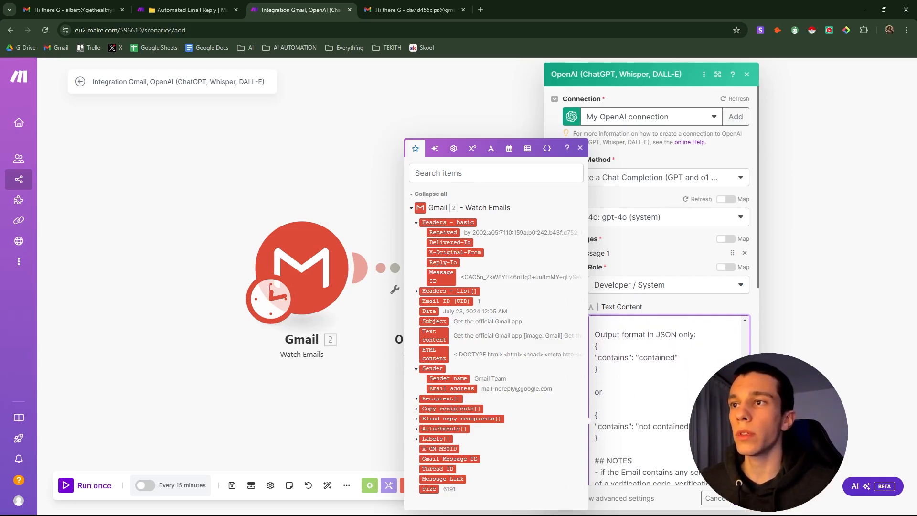
pyautogui.scroll(-2, 642, 298)
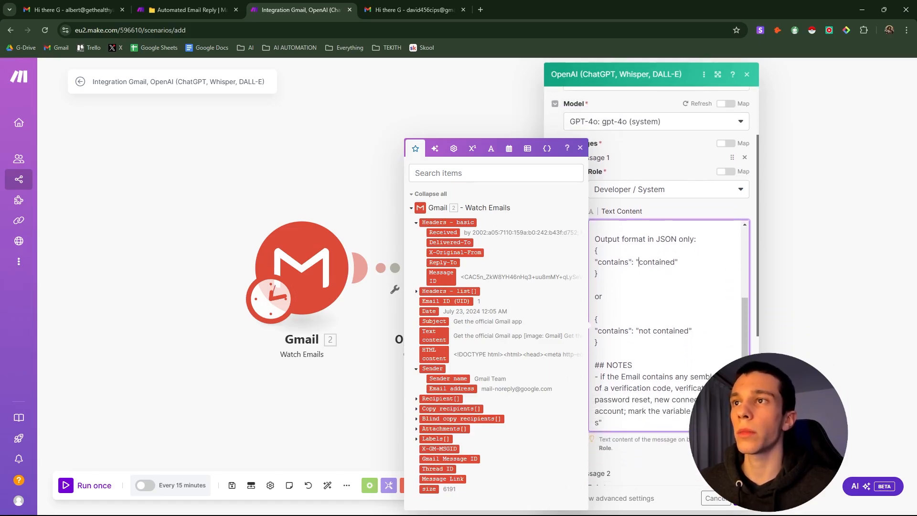
pyautogui.scroll(5, 670, 305)
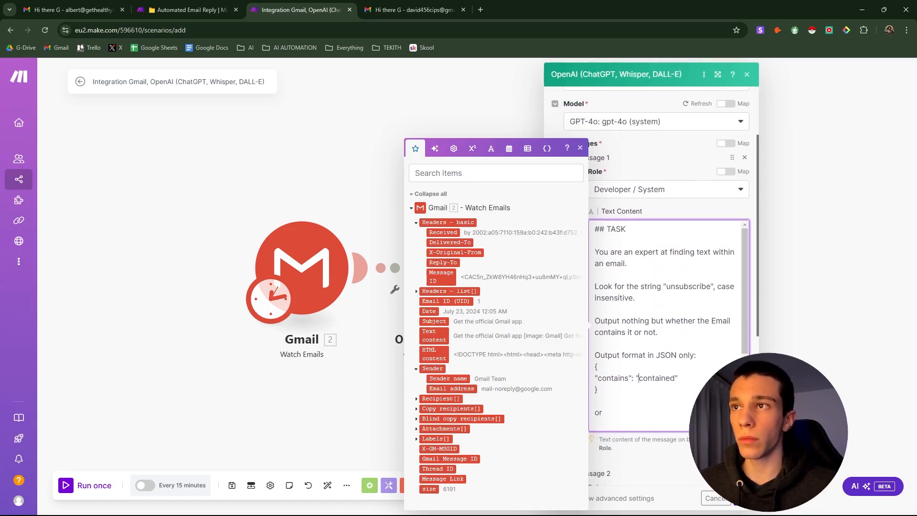
pyautogui.moveTo(665, 286); pyautogui.dragTo(710, 286)
pyautogui.scroll(-3, 631, 318)
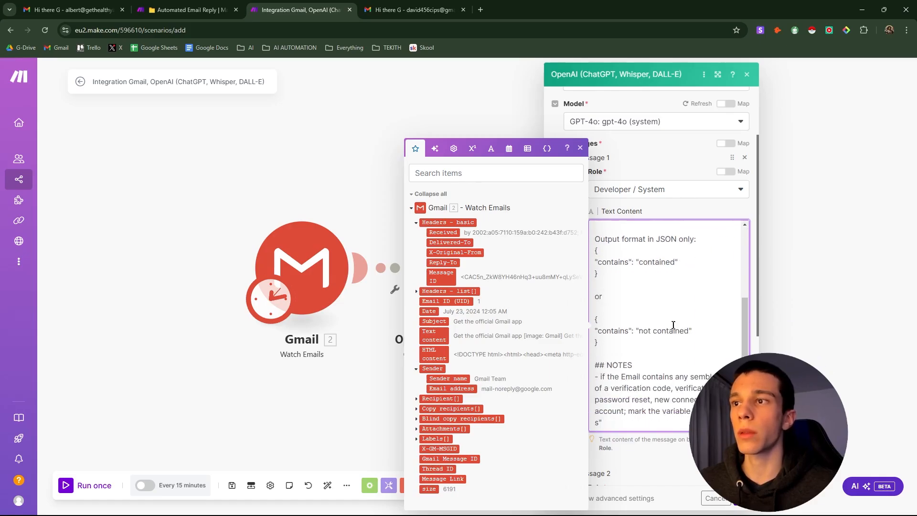
pyautogui.moveTo(651, 330); pyautogui.dragTo(686, 331)
pyautogui.click(596, 308)
pyautogui.scroll(-2, 672, 351)
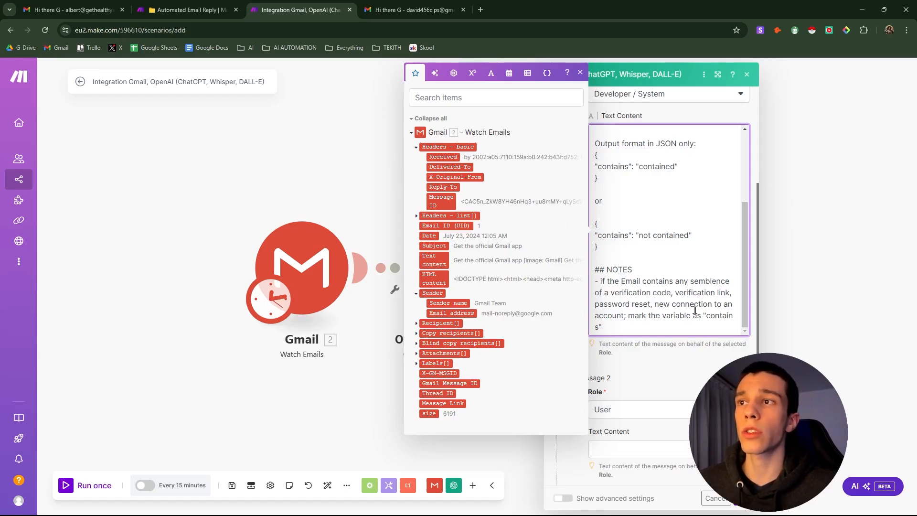
pyautogui.scroll(5, 659, 303)
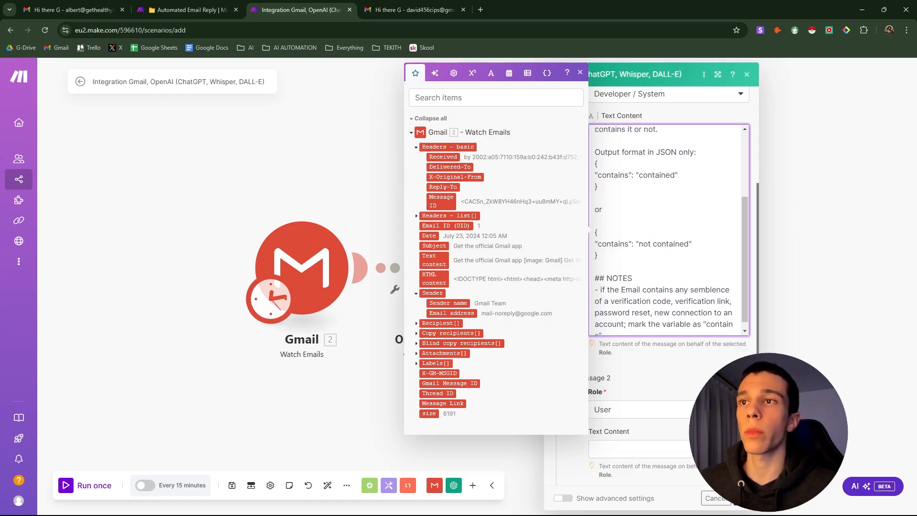
pyautogui.moveTo(639, 283); pyautogui.dragTo(675, 283)
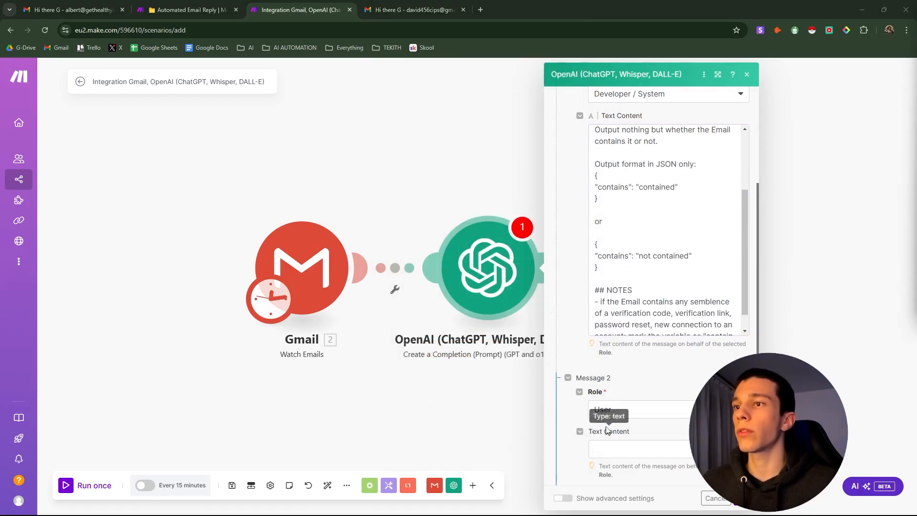
# Map the Gmail email's Text content into the User message's text content.
pyautogui.click(613, 305)
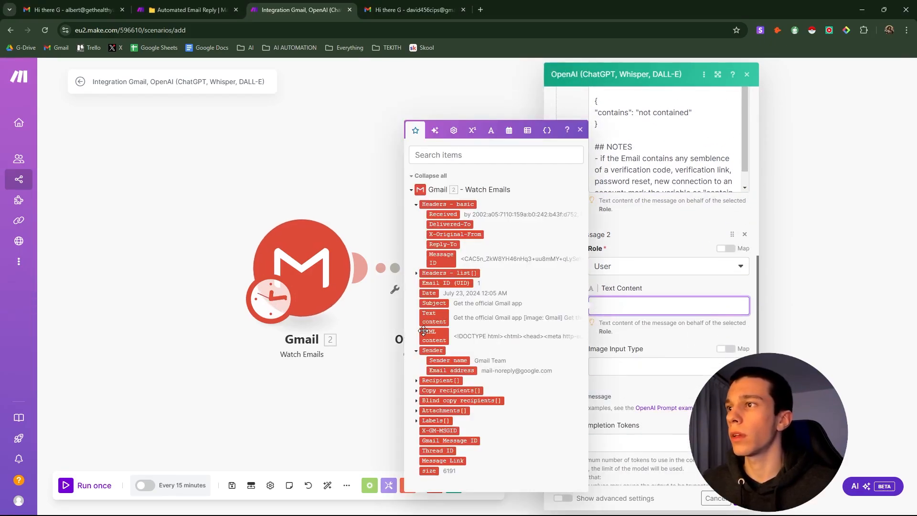
pyautogui.click(436, 321)
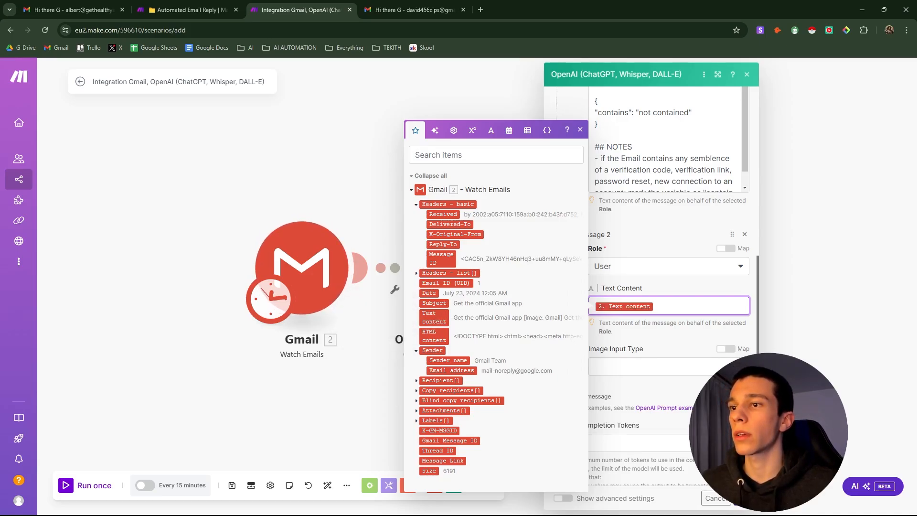
pyautogui.scroll(5, 680, 402)
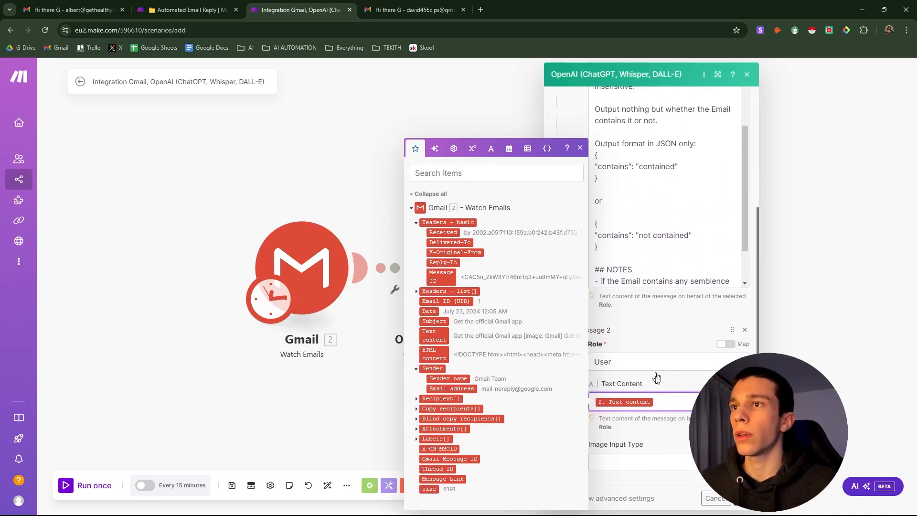
pyautogui.scroll(-3, 658, 378)
pyautogui.click(674, 337)
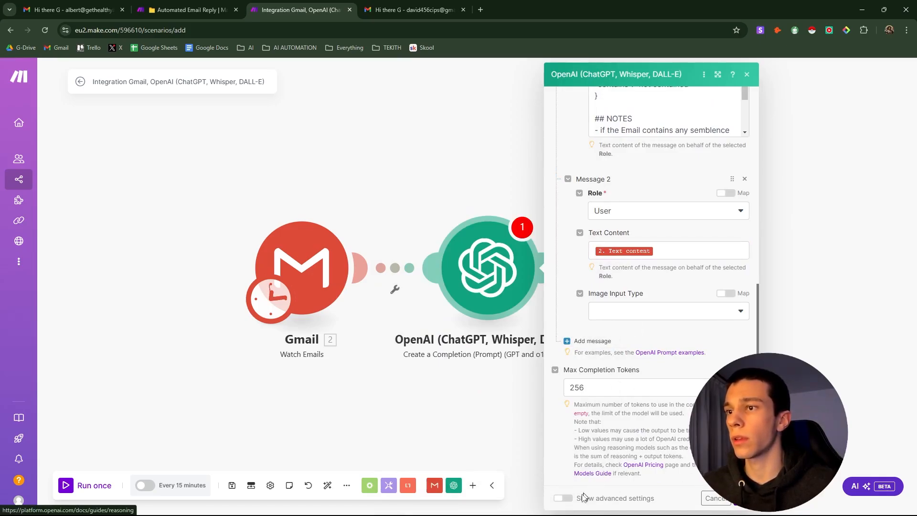
# Show the OpenAI module's advanced settings, set Response Format to JSON Object with Parse JSON Response set to Yes, and close the module.
pyautogui.click(604, 497)
pyautogui.scroll(-1, 625, 411)
pyautogui.click(607, 381)
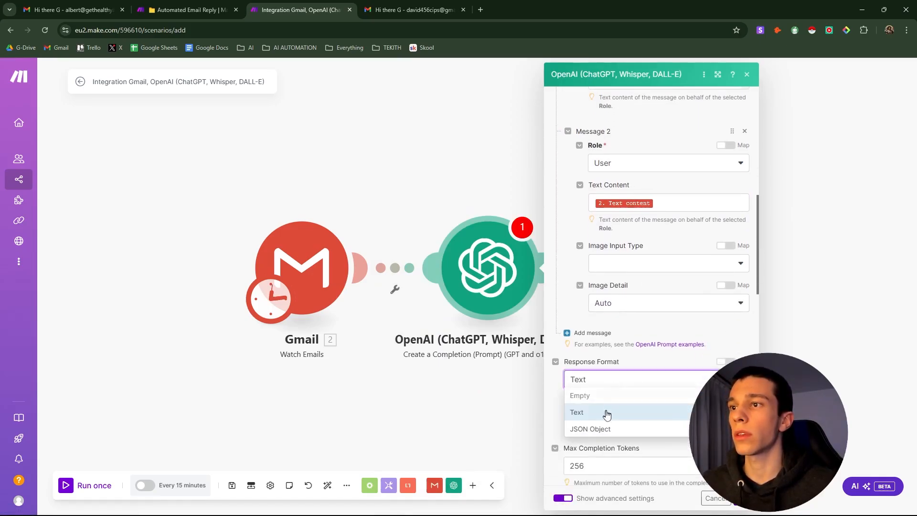
pyautogui.click(604, 428)
pyautogui.scroll(-1, 573, 416)
pyautogui.click(569, 414)
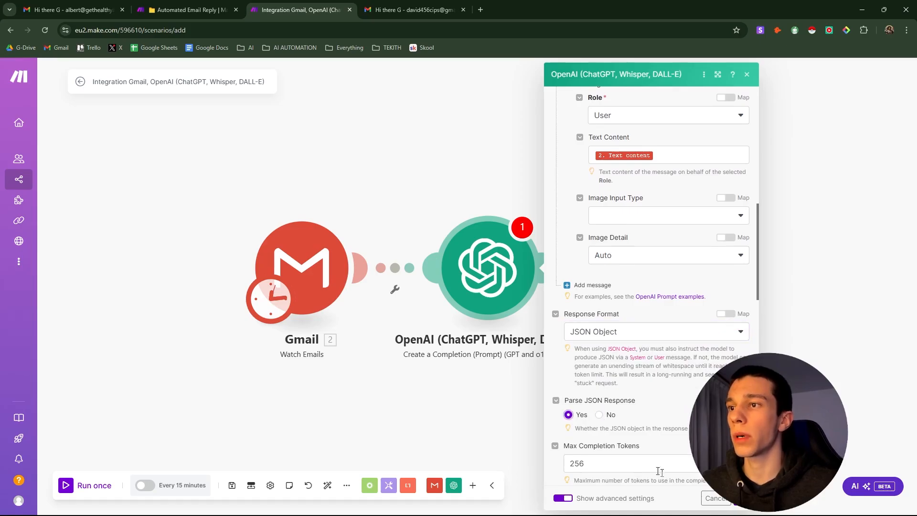
pyautogui.click(700, 374)
# Add a second OpenAI module, Create a Completion (Prompt) (GPT and o1 Models), after the first OpenAI module.
pyautogui.moveTo(700, 374); pyautogui.dragTo(486, 367)
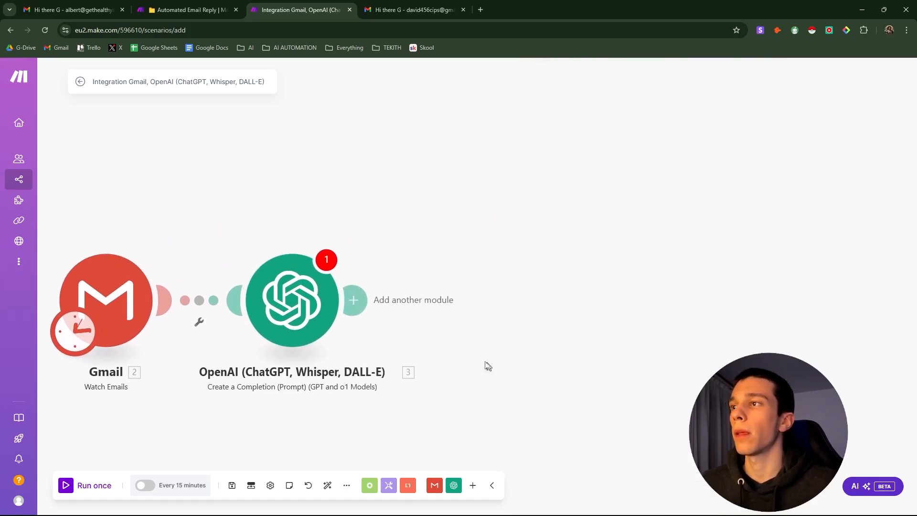
pyautogui.moveTo(563, 342); pyautogui.dragTo(315, 317)
pyautogui.click(273, 295)
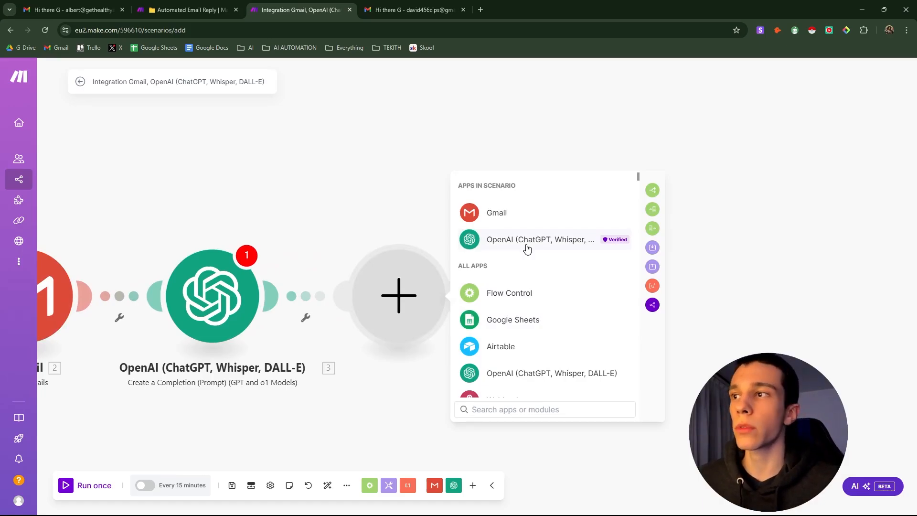
pyautogui.click(511, 373)
pyautogui.click(563, 327)
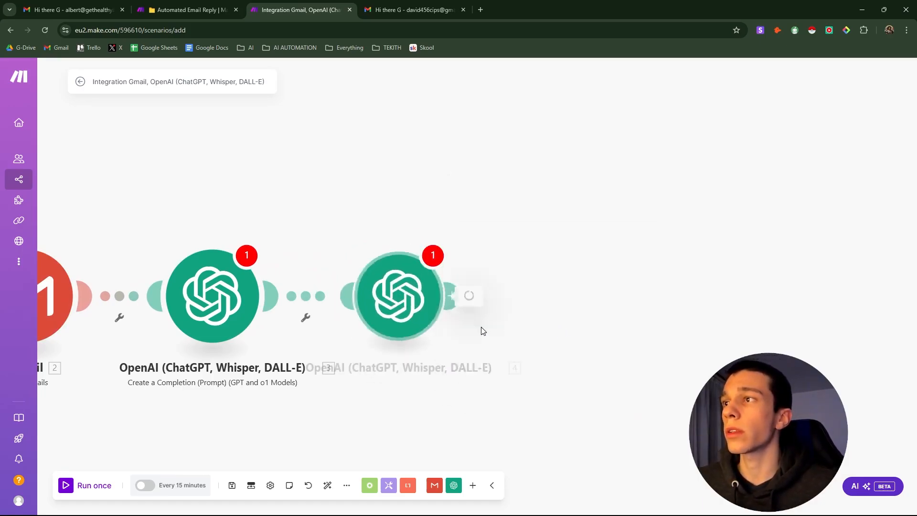
pyautogui.click(383, 291)
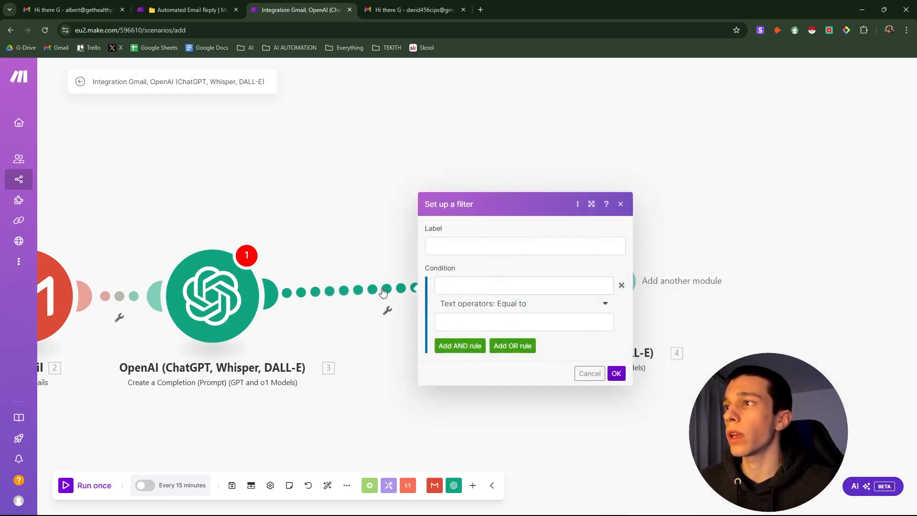
pyautogui.click(465, 246)
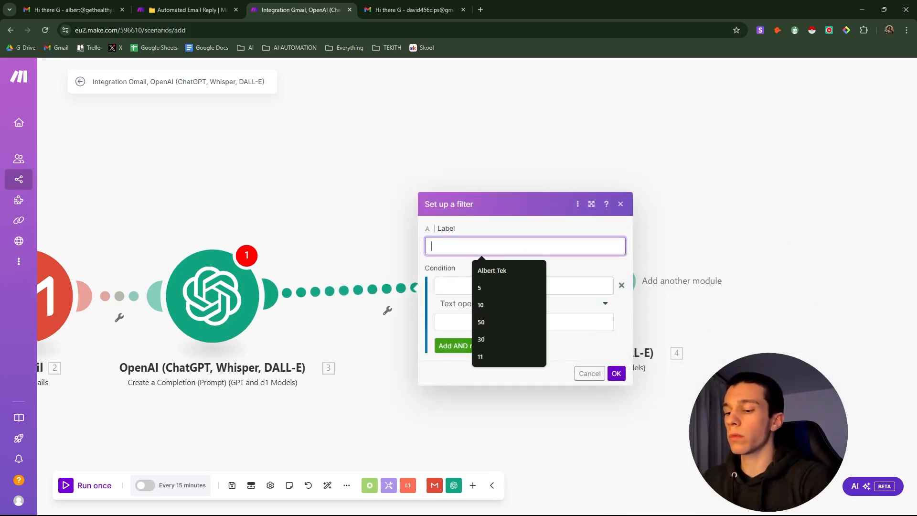
pyautogui.write('IS')
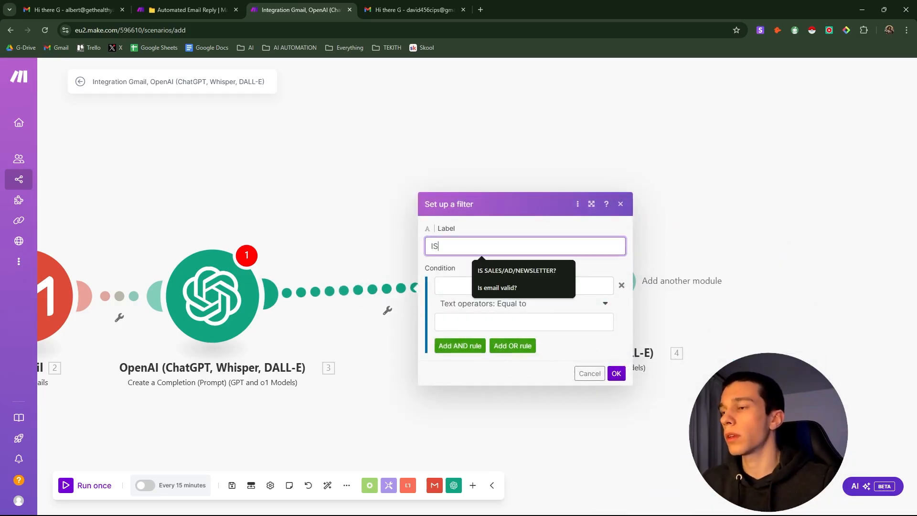
pyautogui.write(' Newsle')
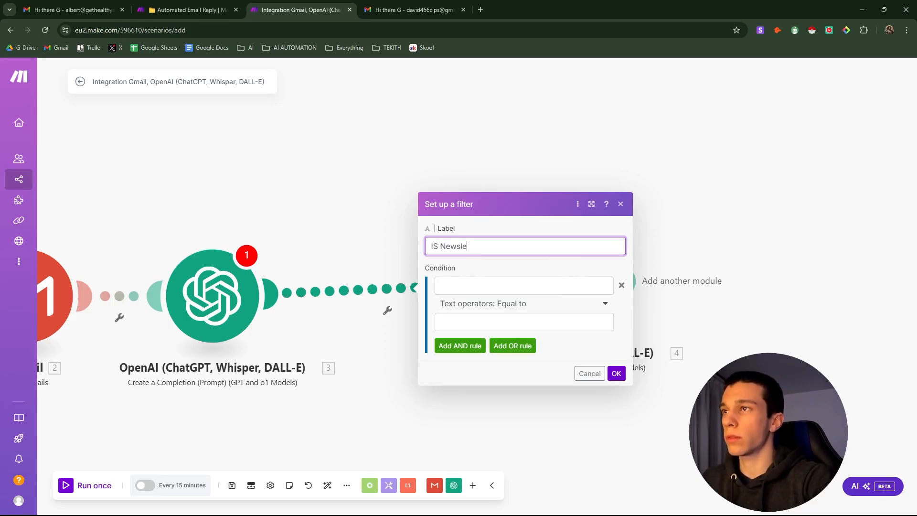
pyautogui.write('tter or camp')
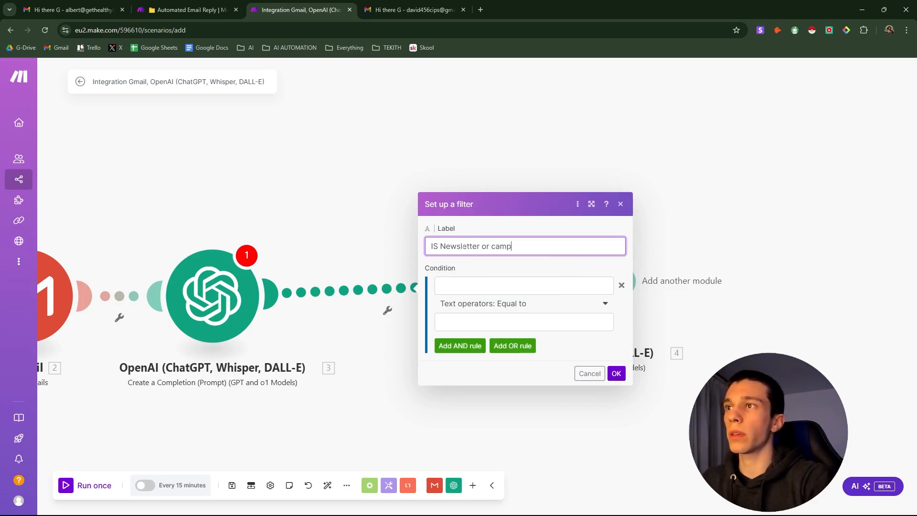
pyautogui.write('aign?')
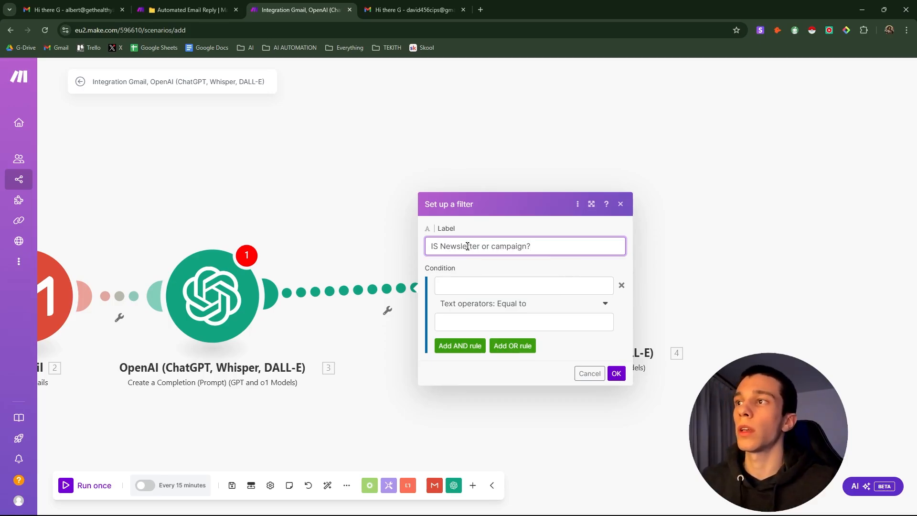
pyautogui.click(463, 286)
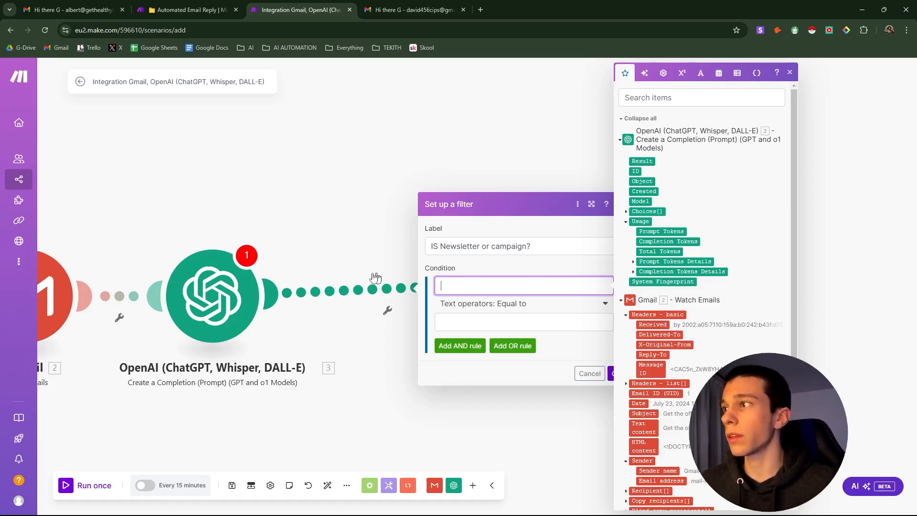
pyautogui.click(217, 205)
# Unlink the second OpenAI module from the first one.
pyautogui.rightClick(376, 294)
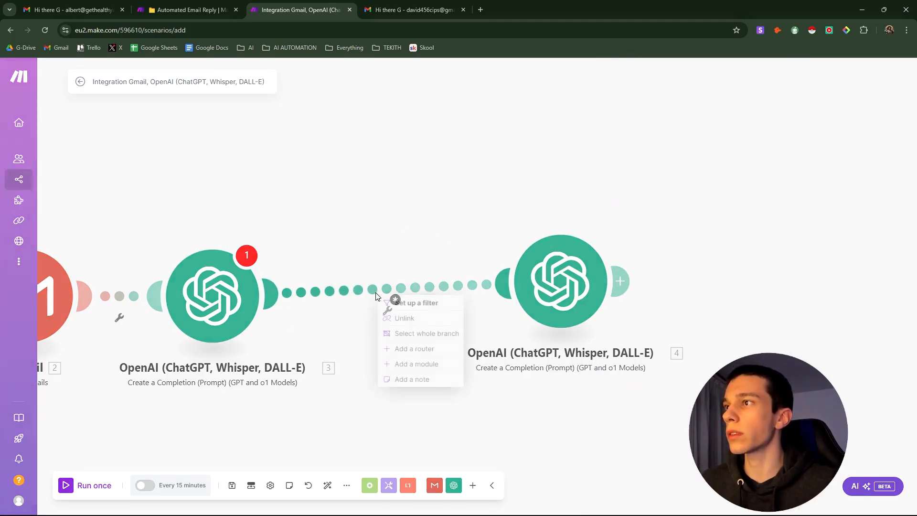
pyautogui.click(405, 318)
# Run only the Gmail Watch Emails module to fetch a sample email.
pyautogui.scroll(-3, 337, 256)
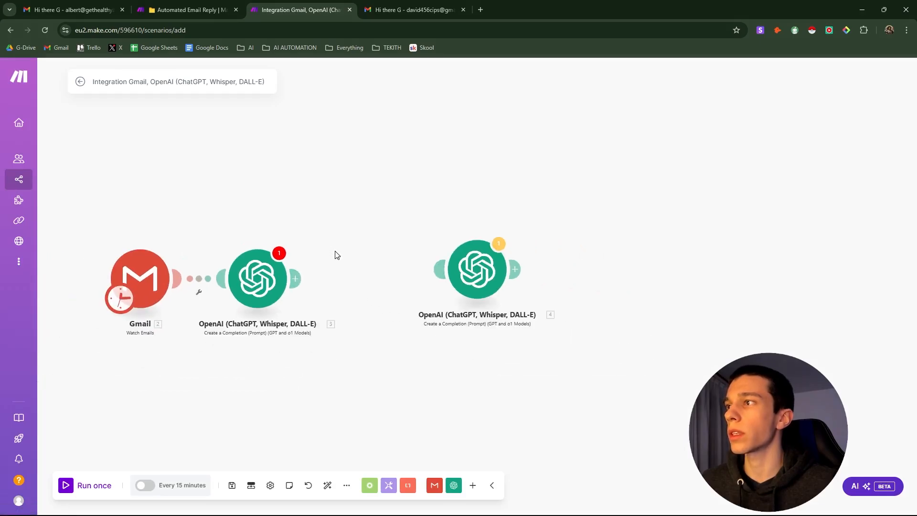
pyautogui.moveTo(337, 256); pyautogui.dragTo(504, 289)
pyautogui.scroll(2, 528, 295)
pyautogui.rightClick(242, 290)
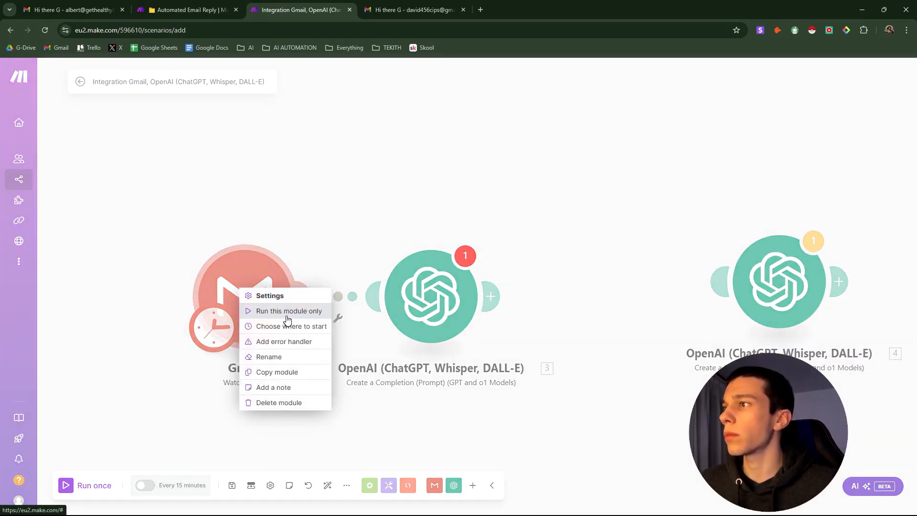
pyautogui.click(280, 311)
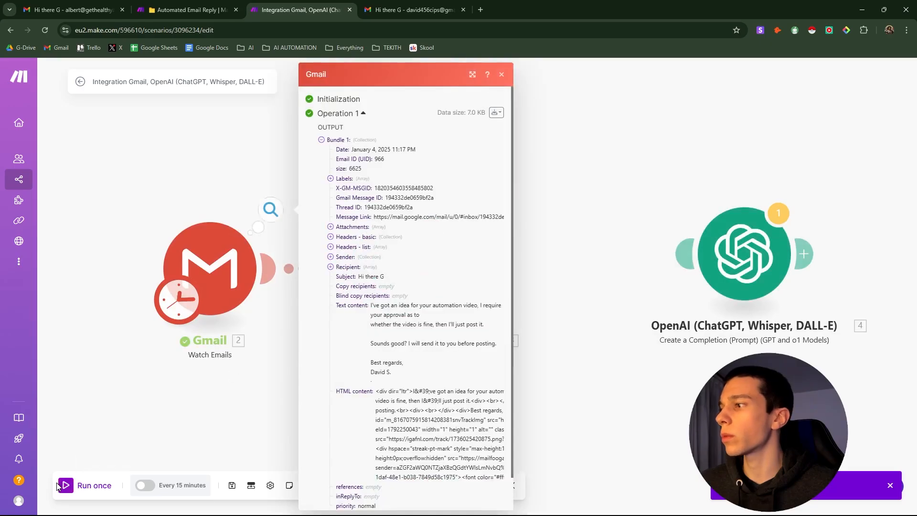
# Run the scenario once and resolve the empty-value warning by reopening and confirming the first OpenAI module's settings.
pyautogui.click(65, 486)
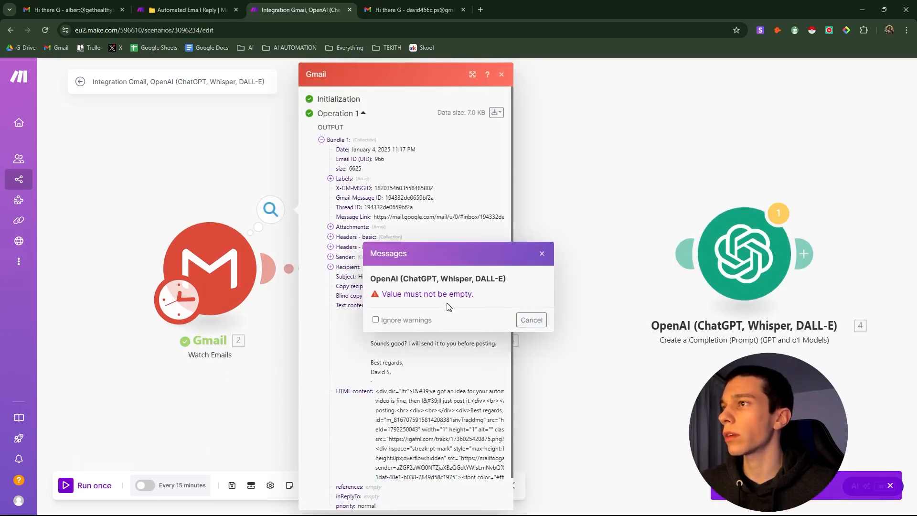
pyautogui.click(401, 295)
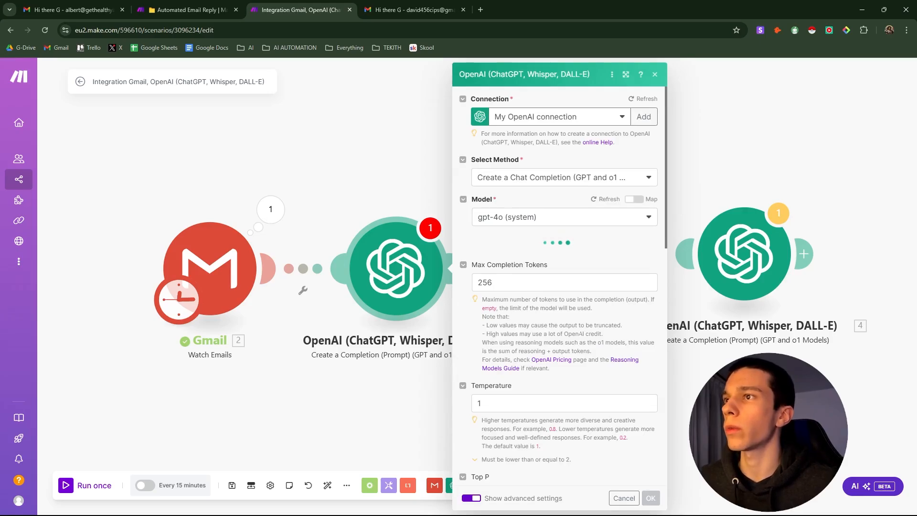
pyautogui.scroll(-2, 581, 316)
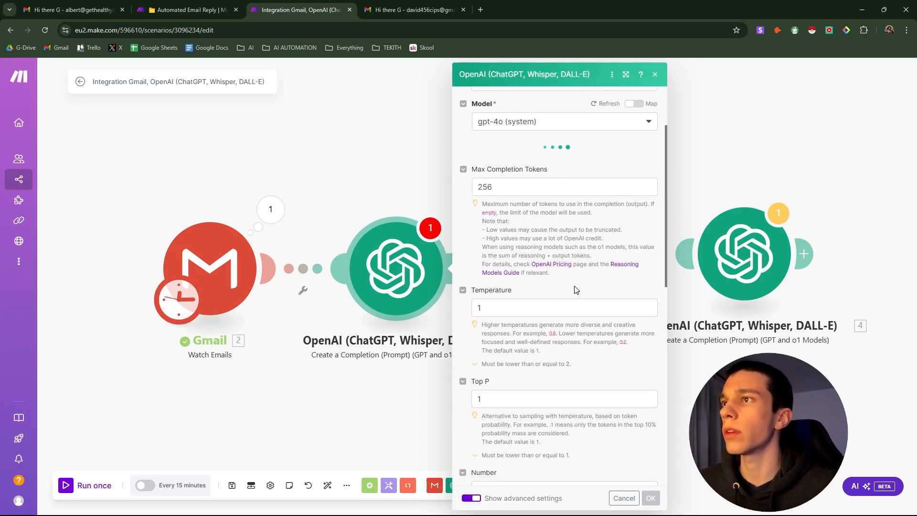
pyautogui.scroll(-8, 557, 302)
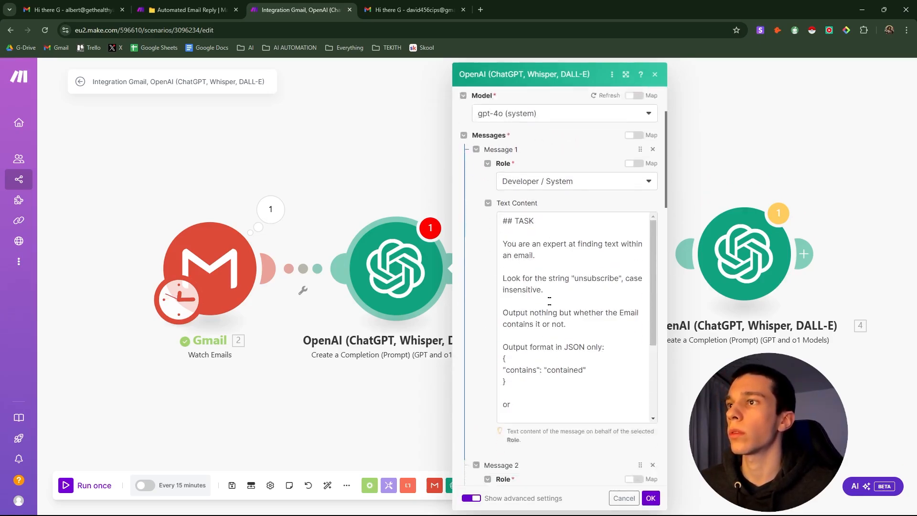
pyautogui.scroll(-15, 574, 325)
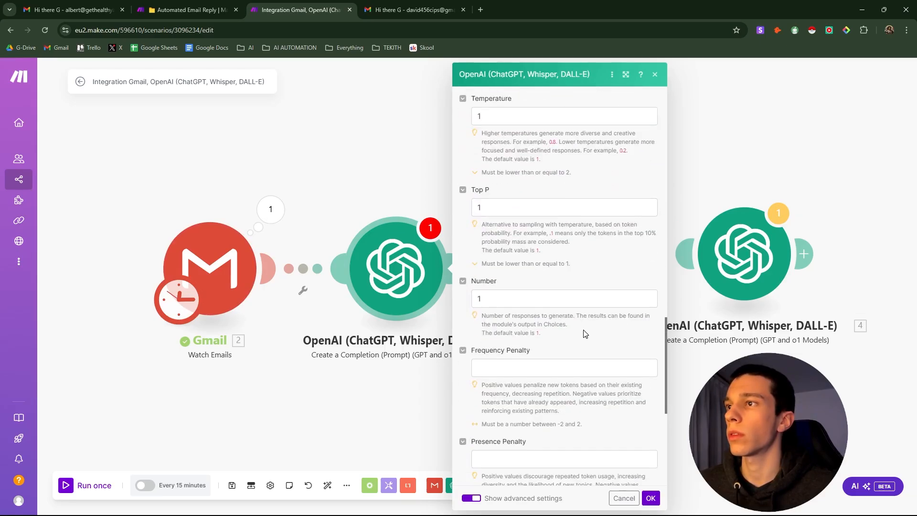
pyautogui.click(650, 498)
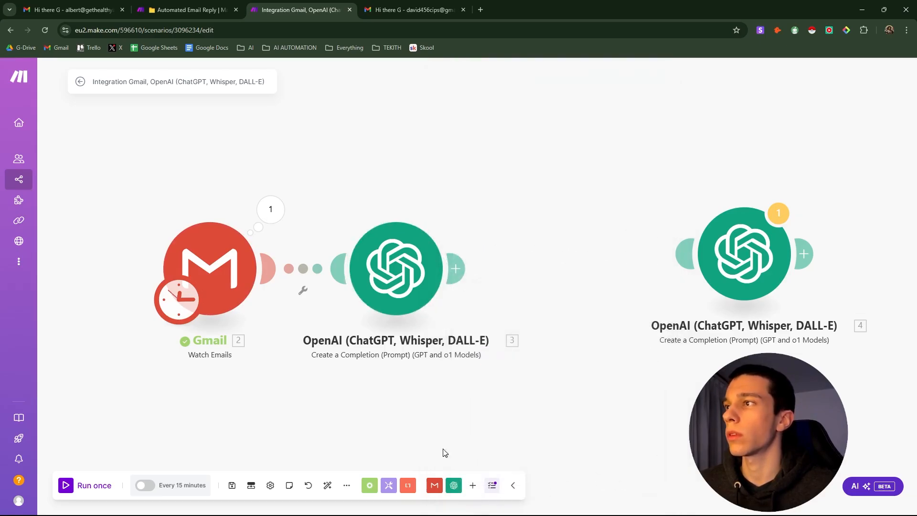
# Set the Gmail trigger's starting point to Select the first email and run the scenario once again.
pyautogui.click(72, 490)
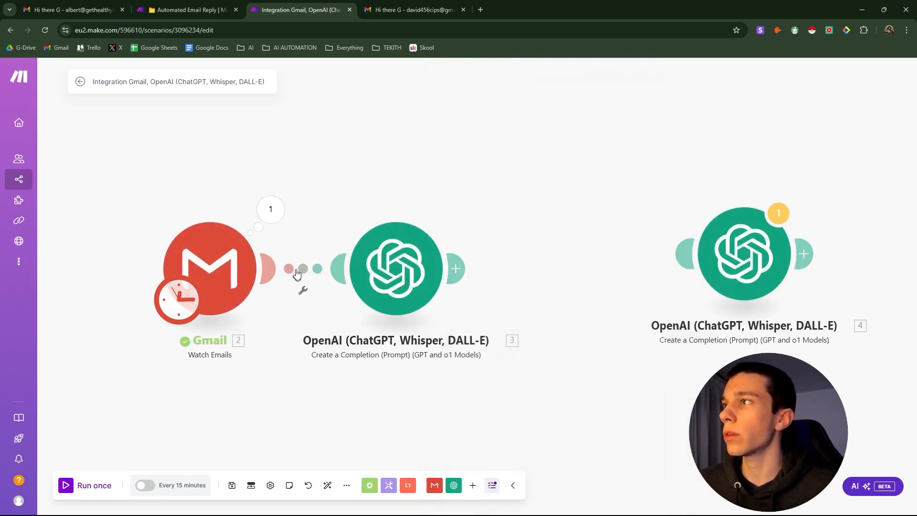
pyautogui.click(271, 209)
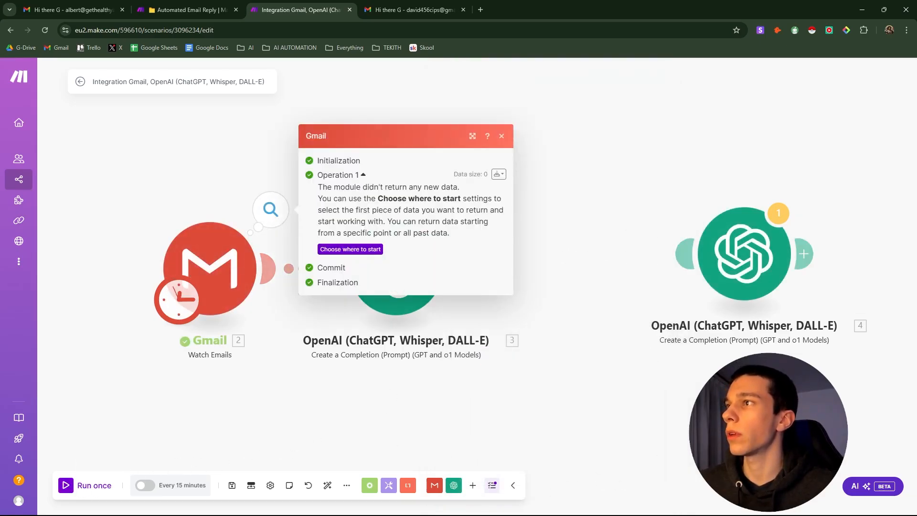
pyautogui.click(355, 251)
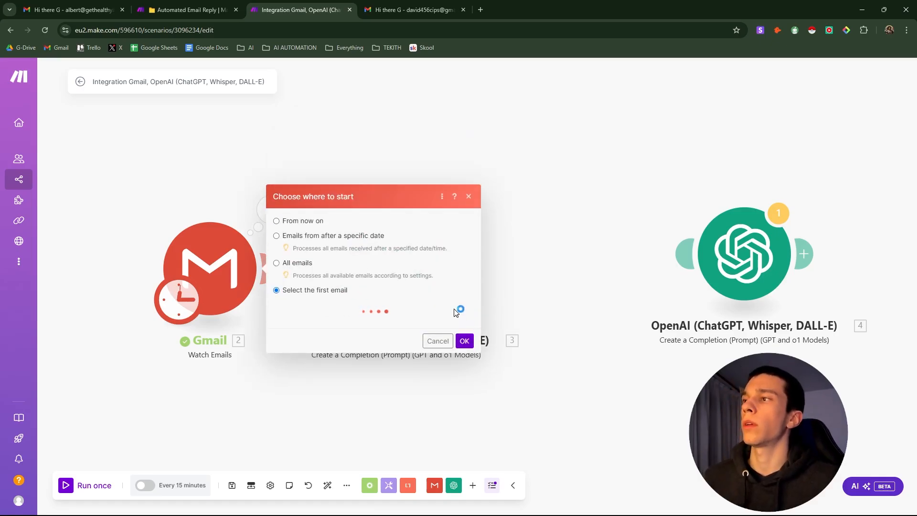
pyautogui.click(349, 291)
pyautogui.click(465, 380)
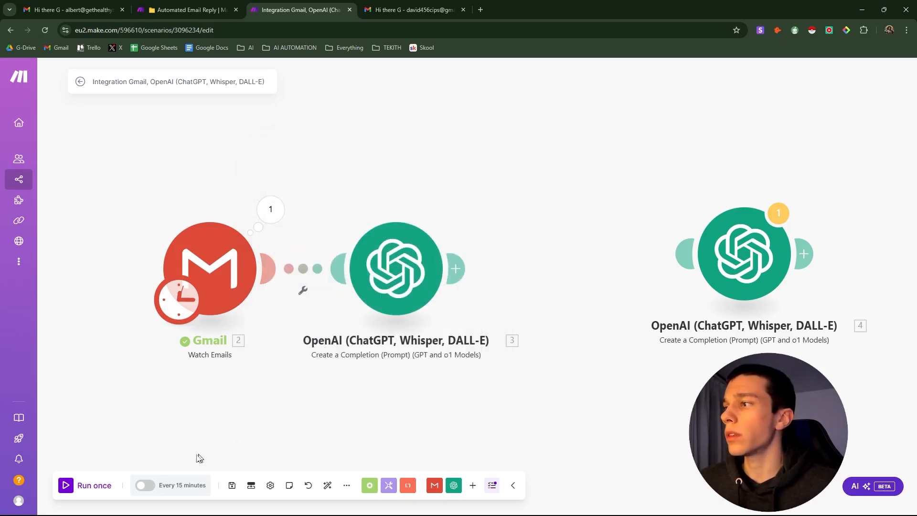
pyautogui.click(72, 487)
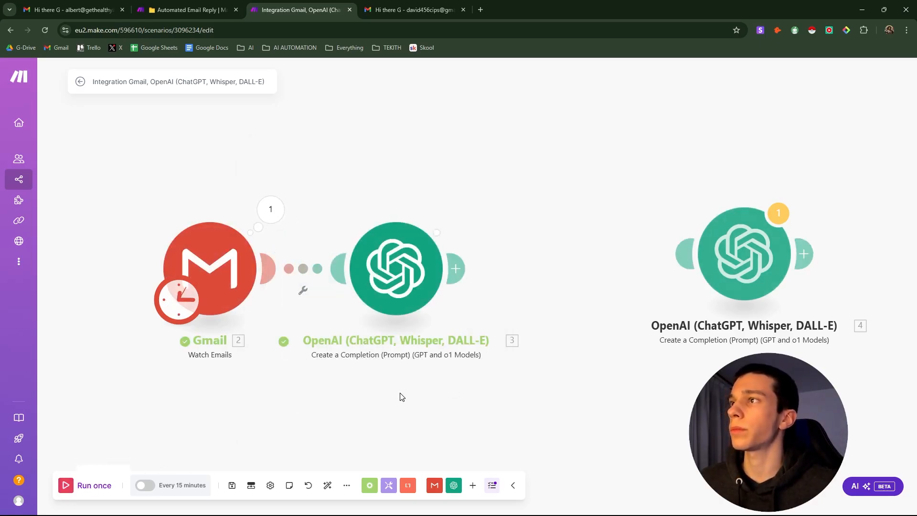
# Examine the Usage and Result output of the first OpenAI module and compare it with the source email in Gmail.
pyautogui.click(458, 211)
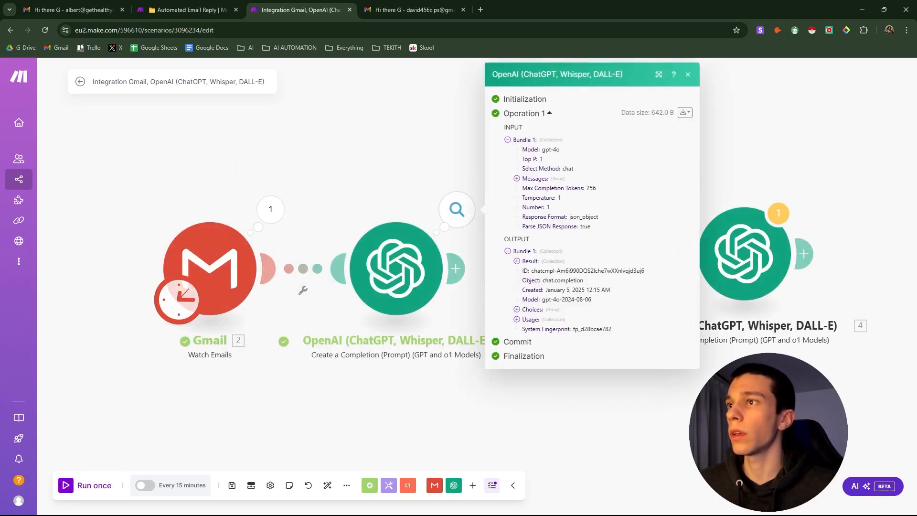
pyautogui.click(517, 320)
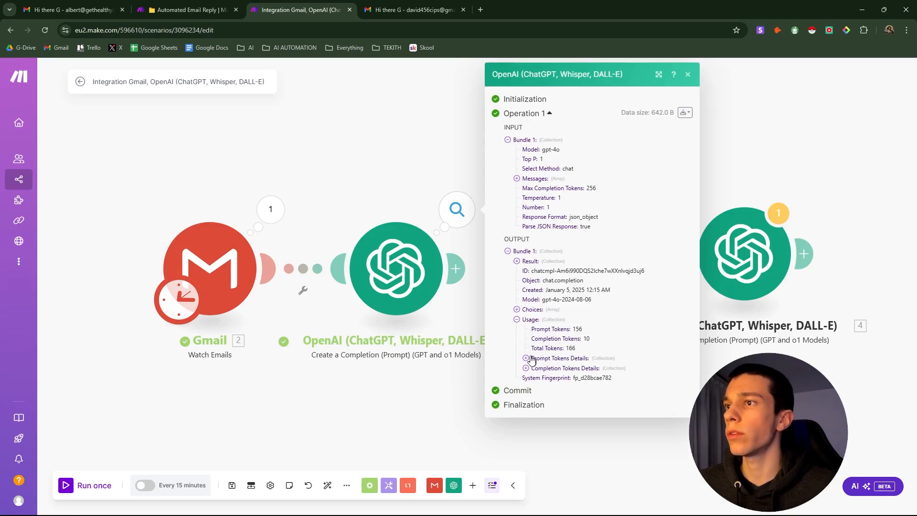
pyautogui.click(517, 261)
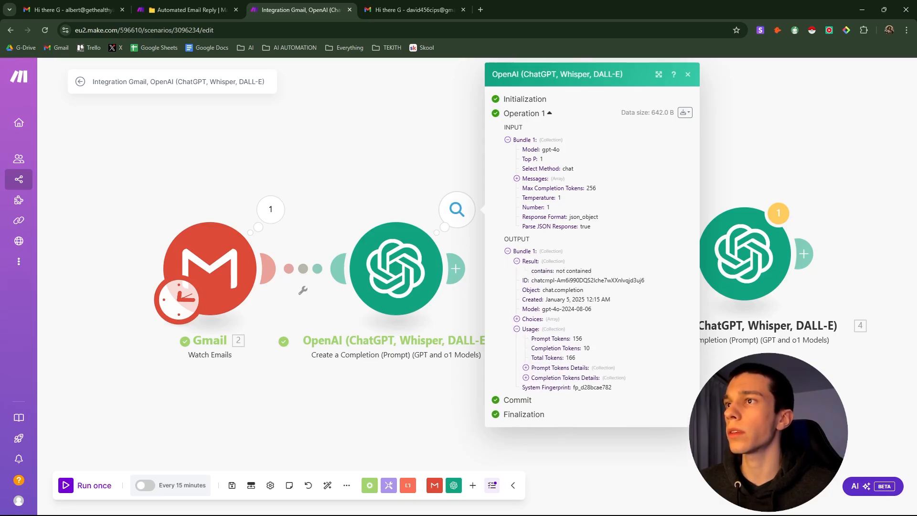
pyautogui.click(72, 9)
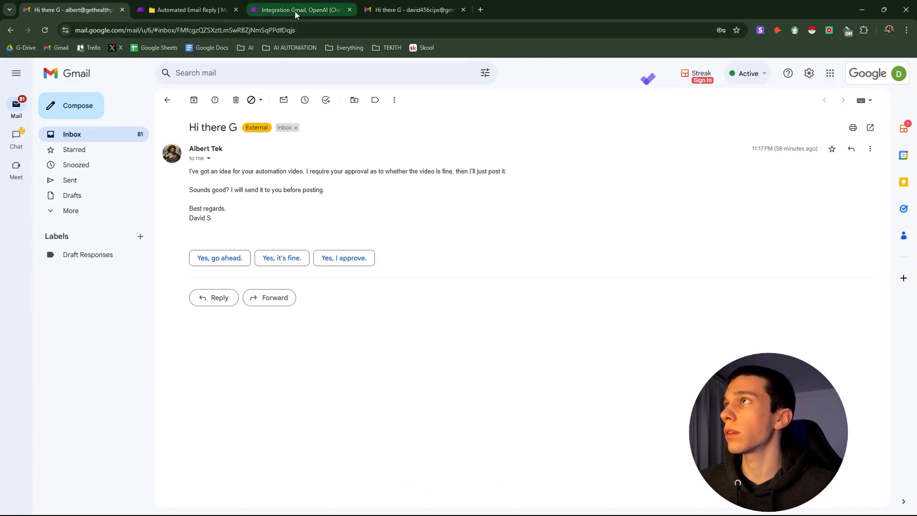
pyautogui.click(383, 14)
pyautogui.click(284, 12)
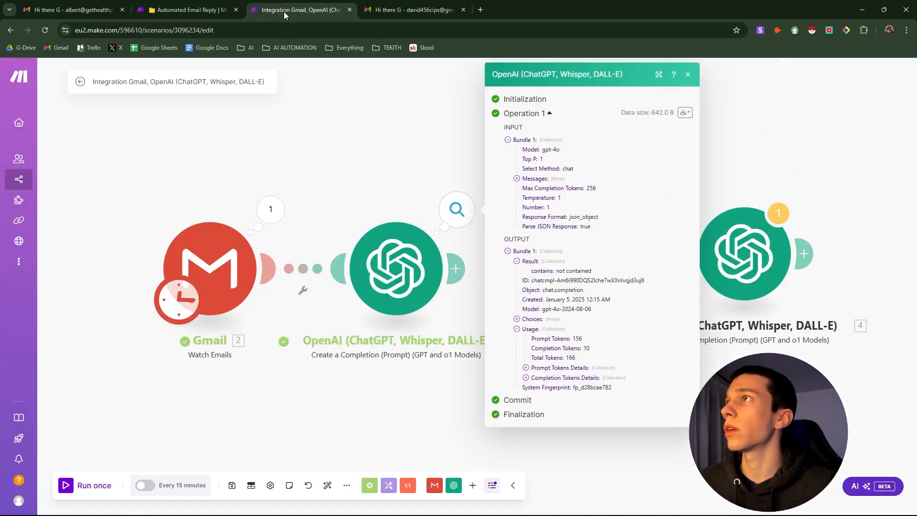
# Connect the first OpenAI module's output to the separate second OpenAI module.
pyautogui.click(480, 383)
pyautogui.moveTo(479, 383); pyautogui.dragTo(372, 408)
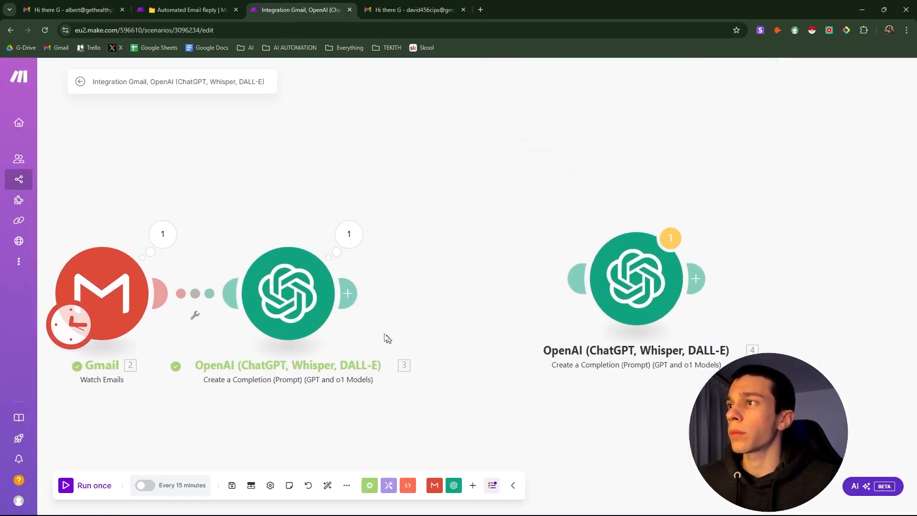
pyautogui.click(368, 304)
pyautogui.click(506, 301)
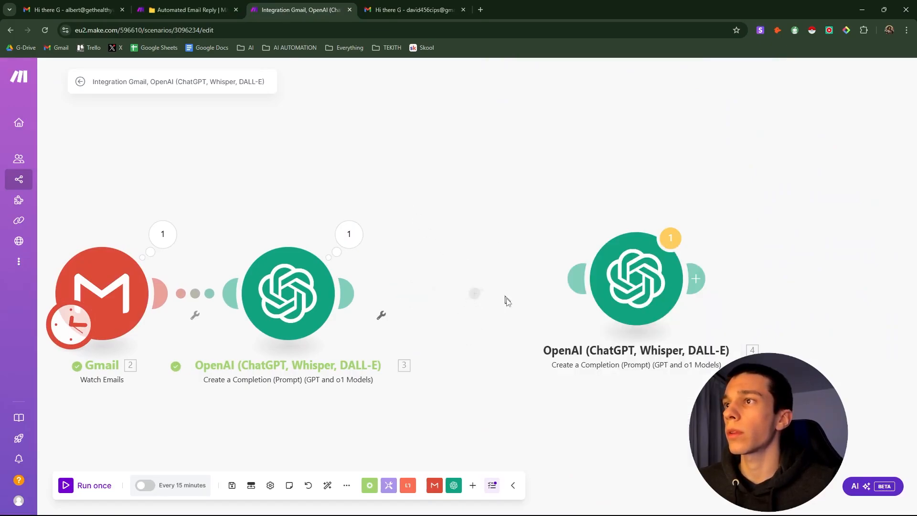
pyautogui.moveTo(349, 294); pyautogui.dragTo(564, 299)
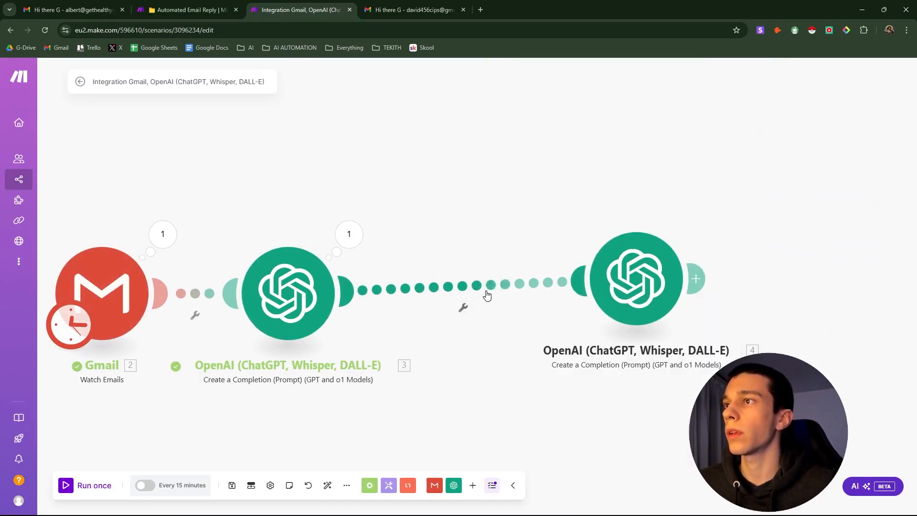
# Add a filter labelled "Is newsletter?" on the link between the two OpenAI modules.
pyautogui.click(463, 307)
pyautogui.click(548, 244)
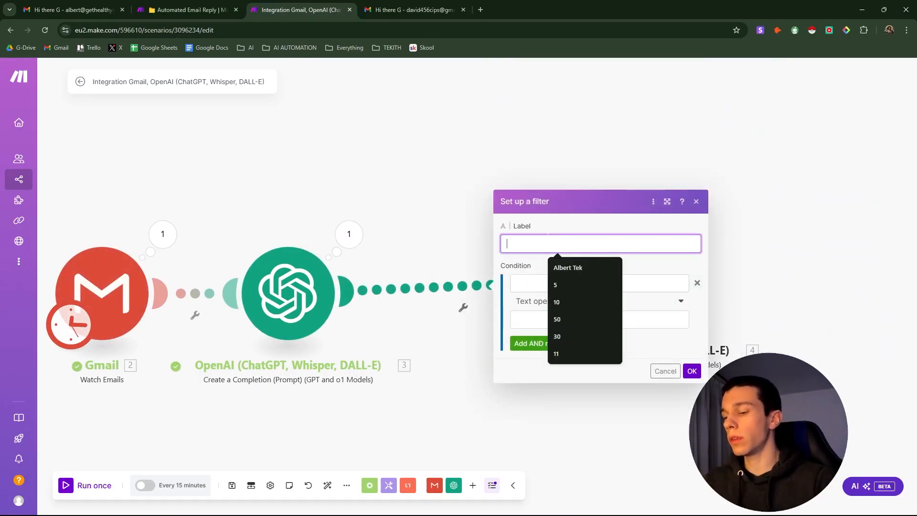
pyautogui.write('Is newsl')
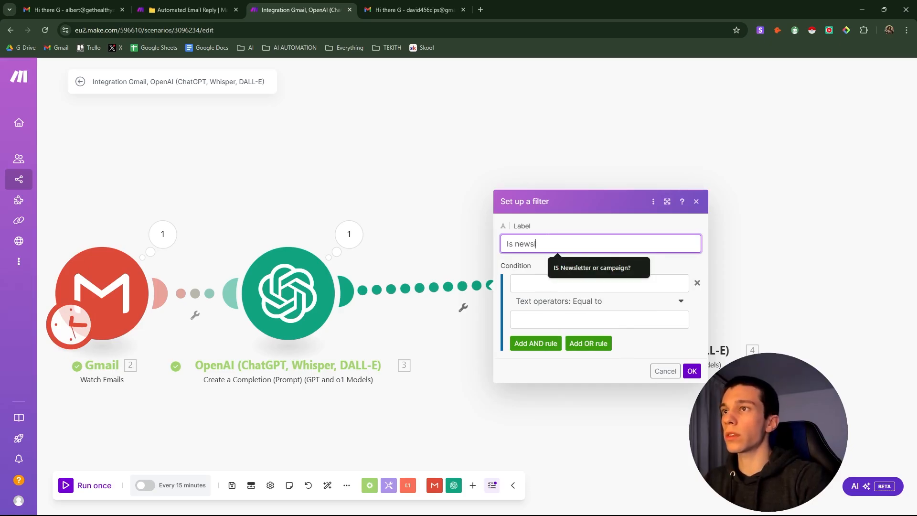
pyautogui.write('etter?')
pyautogui.press('Tab')
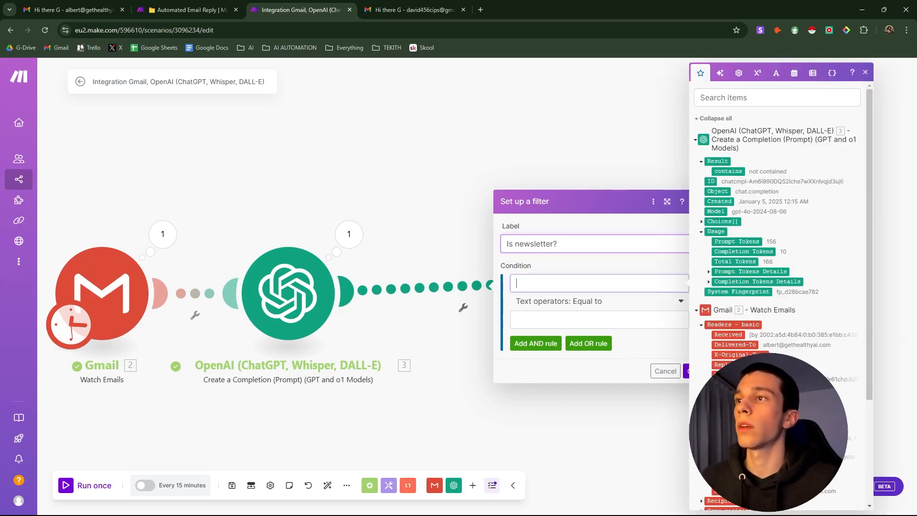
# Make the filter require the first OpenAI module's "result: contains" value to match Contains (case insensitive) "not", and save the filter.
pyautogui.click(733, 172)
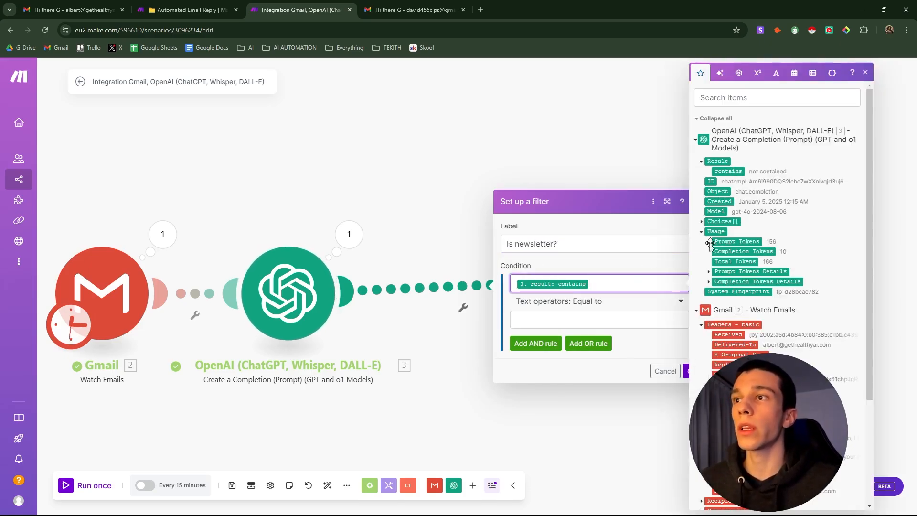
pyautogui.click(590, 307)
pyautogui.scroll(-2, 575, 390)
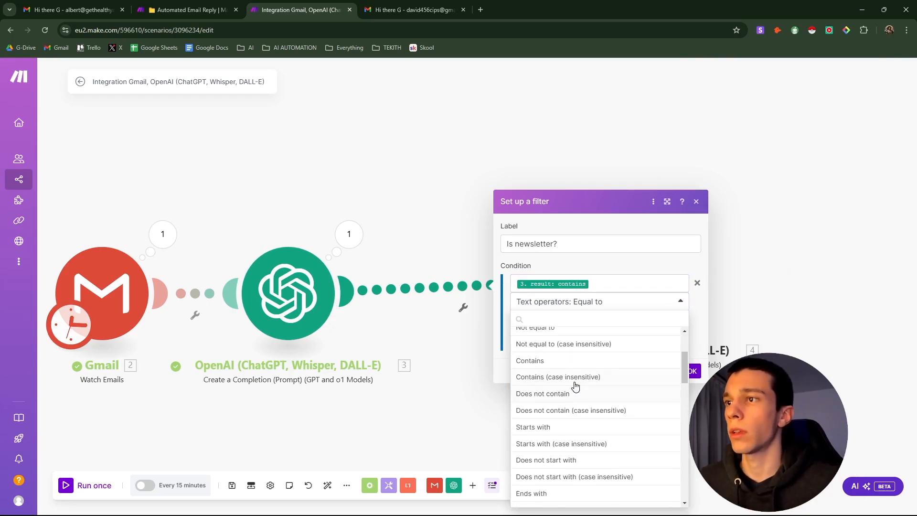
pyautogui.click(563, 378)
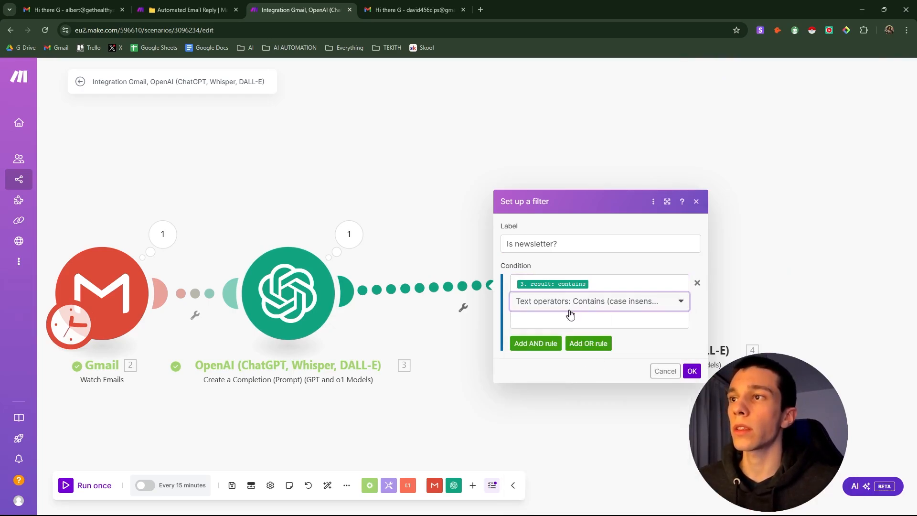
pyautogui.click(637, 310)
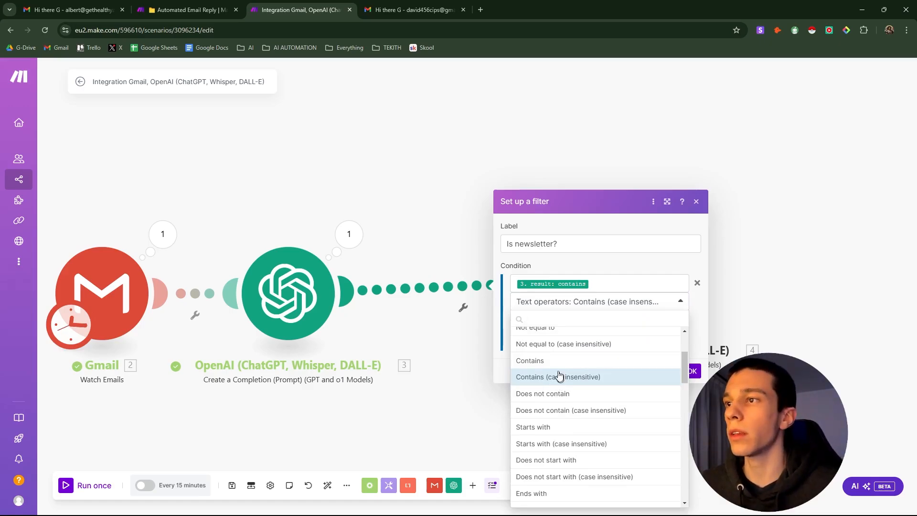
pyautogui.click(603, 271)
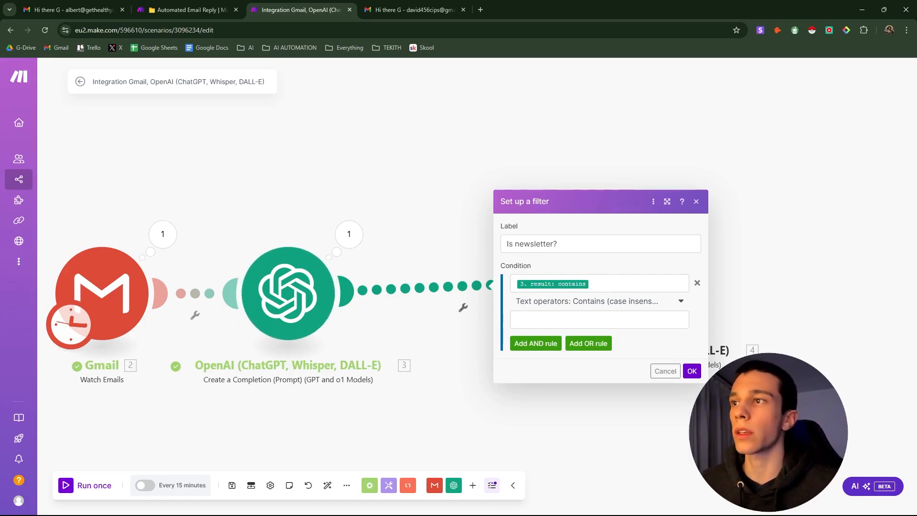
pyautogui.click(582, 321)
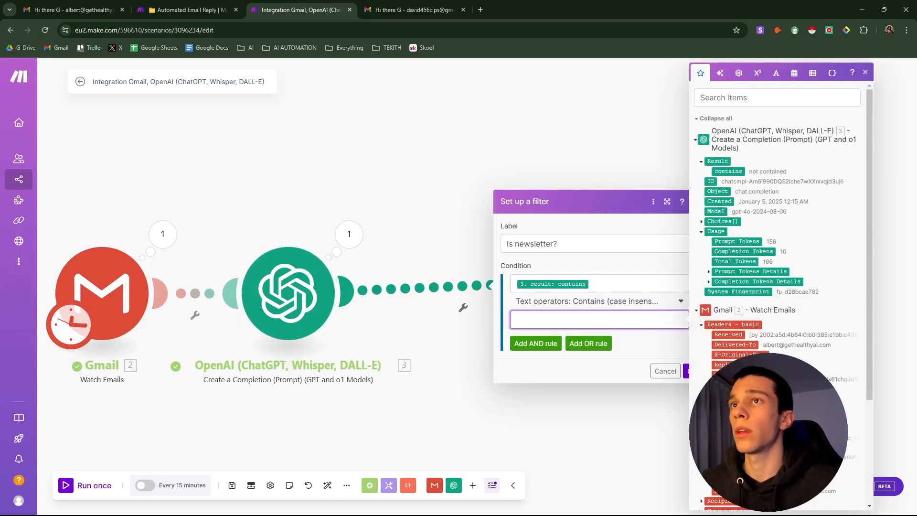
pyautogui.write('no')
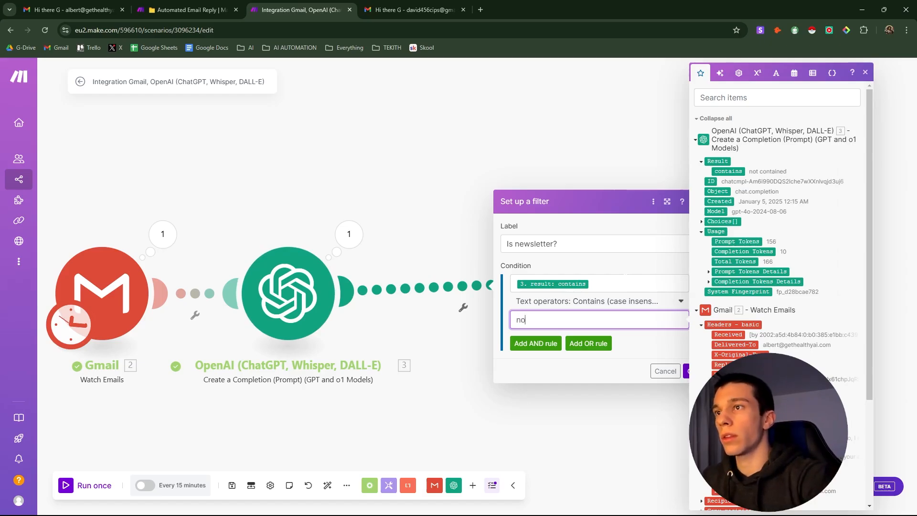
pyautogui.write('t')
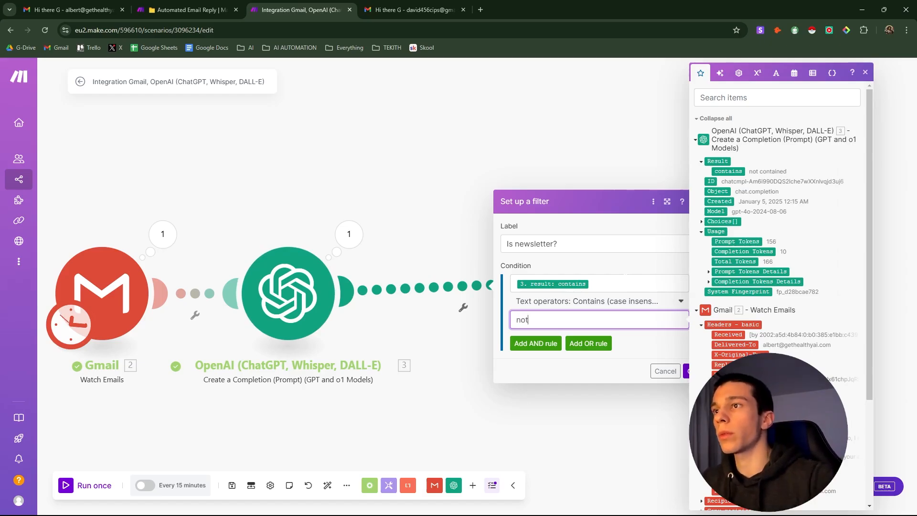
pyautogui.click(688, 369)
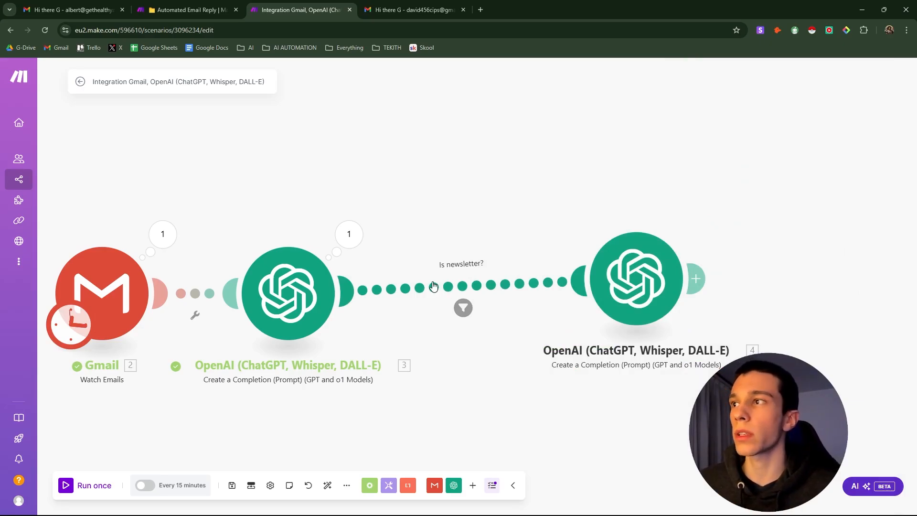
pyautogui.click(433, 286)
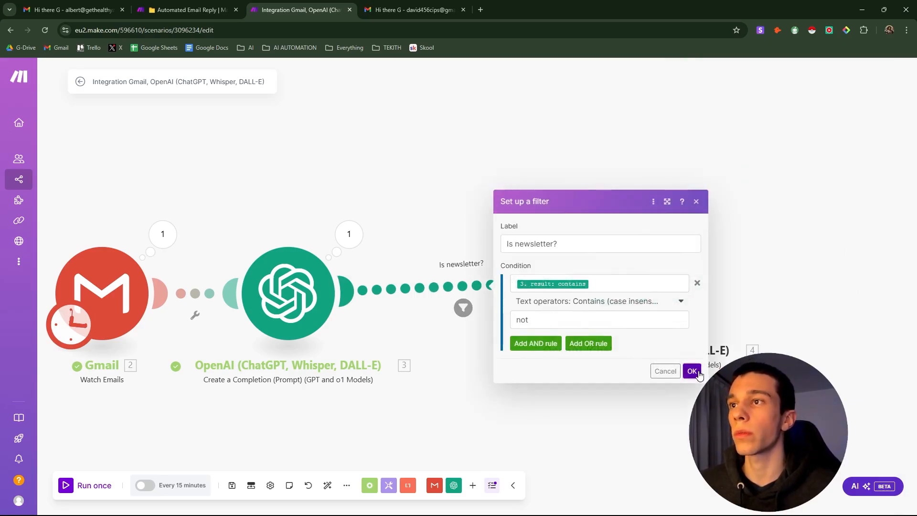
pyautogui.click(693, 371)
# Open the second OpenAI module and copy the copywriter prompt from the Developer / System message in the Automated Email Reply scenario.
pyautogui.click(604, 301)
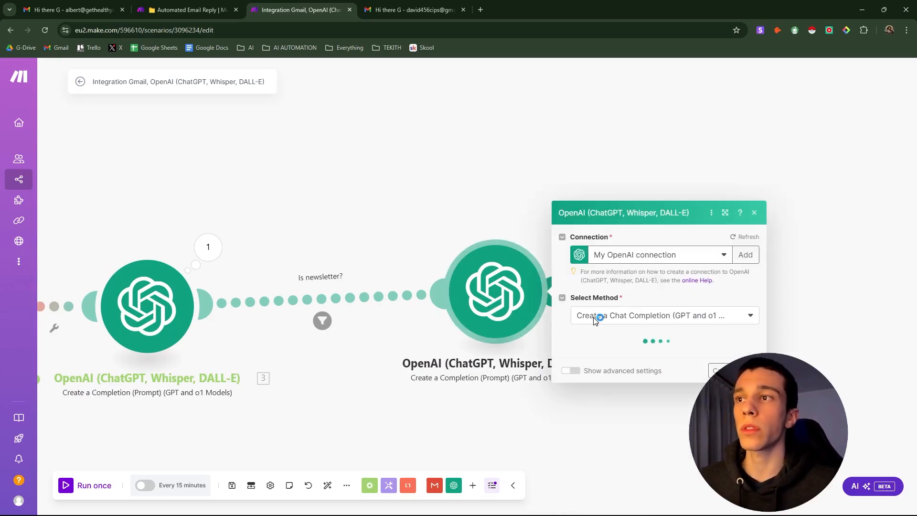
pyautogui.click(182, 10)
pyautogui.click(592, 267)
pyautogui.click(593, 266)
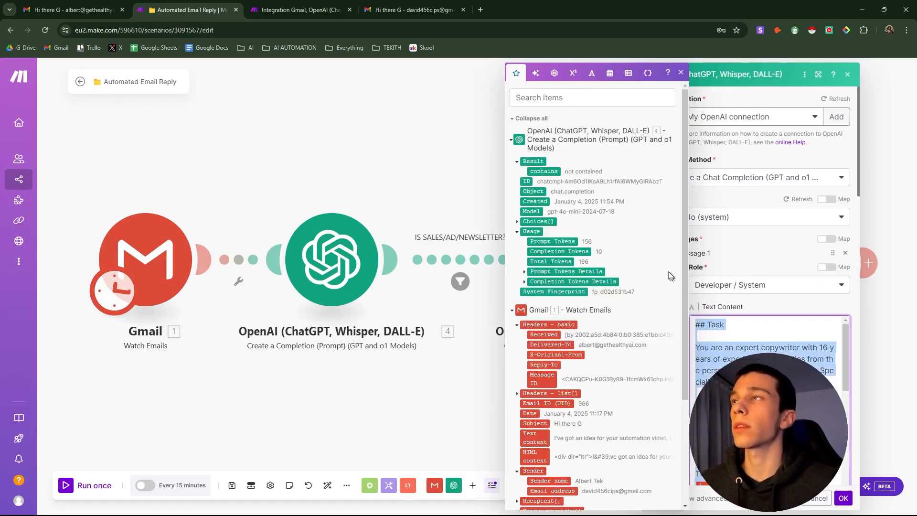
pyautogui.click(267, 10)
# Back in the Gmail and OpenAI integration scenario, set the second OpenAI module's model to gpt-4o (system) and max completion tokens to 256.
pyautogui.click(607, 296)
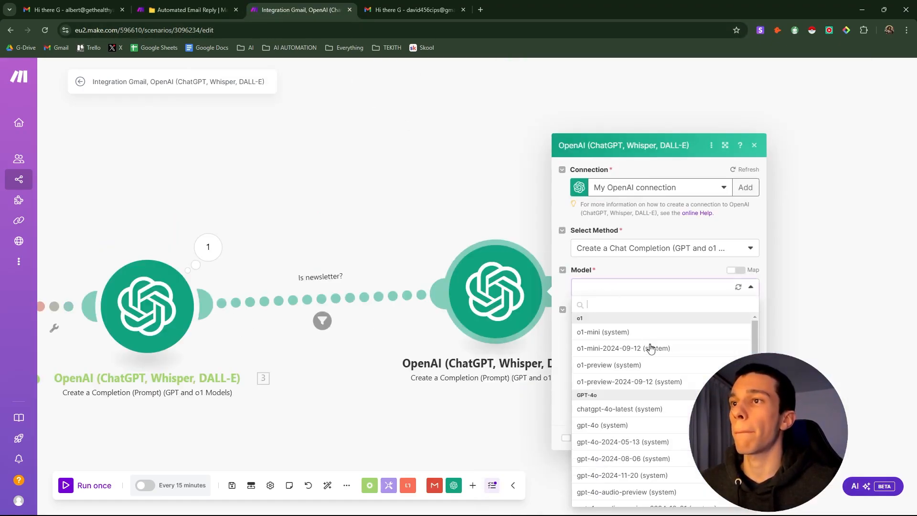
pyautogui.scroll(-5, 636, 363)
pyautogui.click(603, 329)
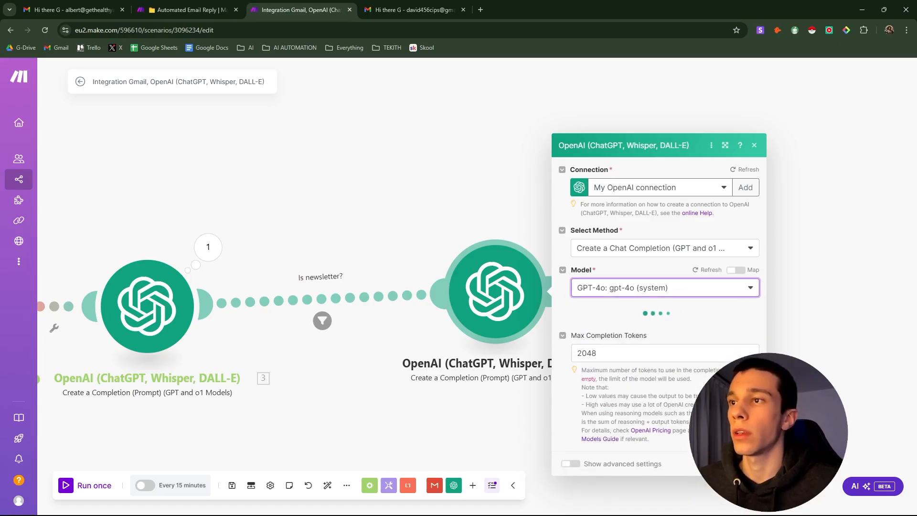
pyautogui.doubleClick(586, 353)
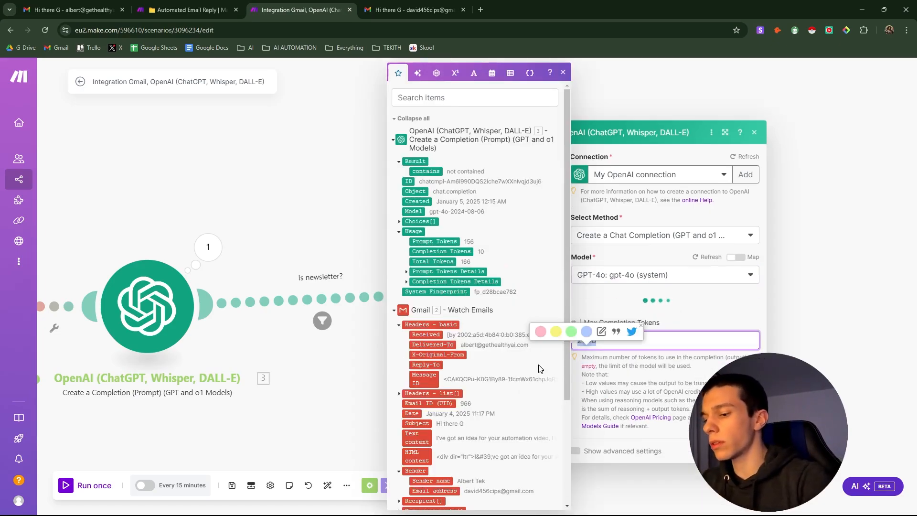
pyautogui.write('2')
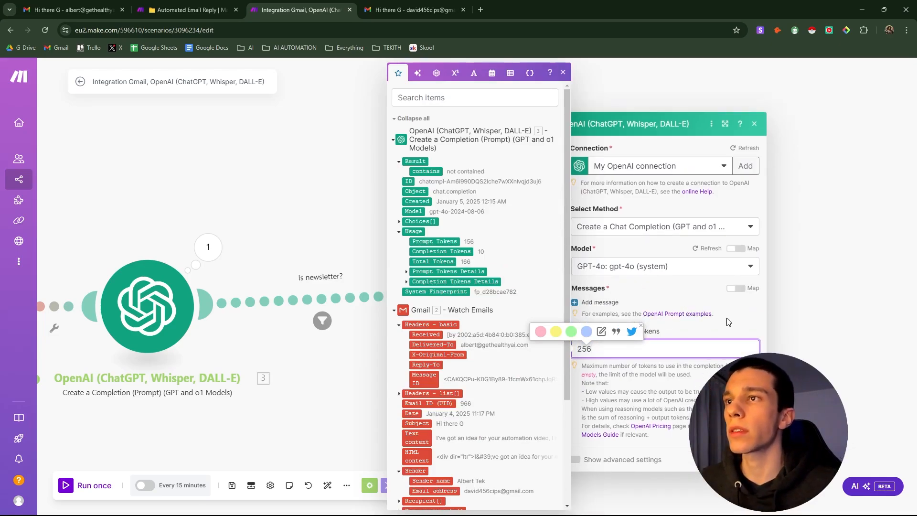
# Add two messages to the second OpenAI module, the first with the Developer / System role and the second with the User role.
pyautogui.click(599, 302)
pyautogui.click(625, 302)
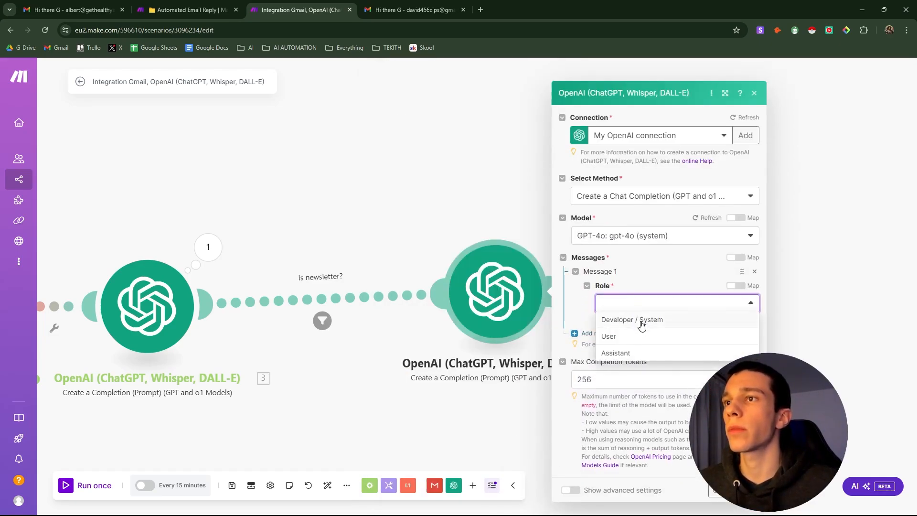
pyautogui.click(642, 320)
pyautogui.click(592, 375)
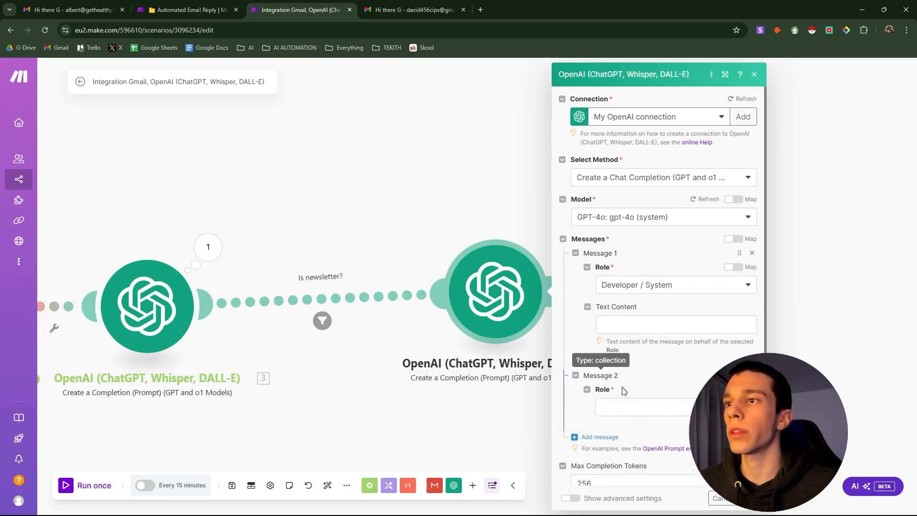
pyautogui.click(619, 405)
pyautogui.click(640, 423)
# Paste the copied copywriter prompt into the text content of the Developer / System message.
pyautogui.click(627, 325)
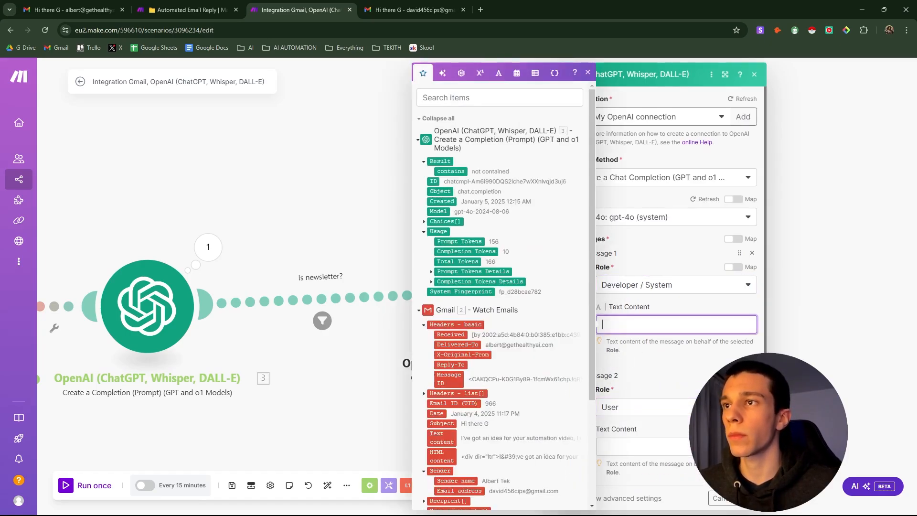
pyautogui.hotkey('ctrl', 'v')
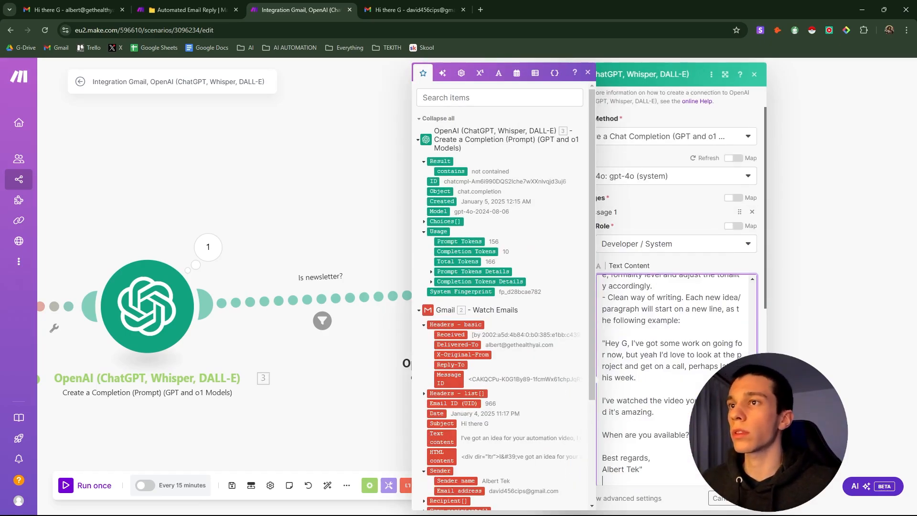
pyautogui.scroll(5, 674, 373)
pyautogui.scroll(1, 676, 287)
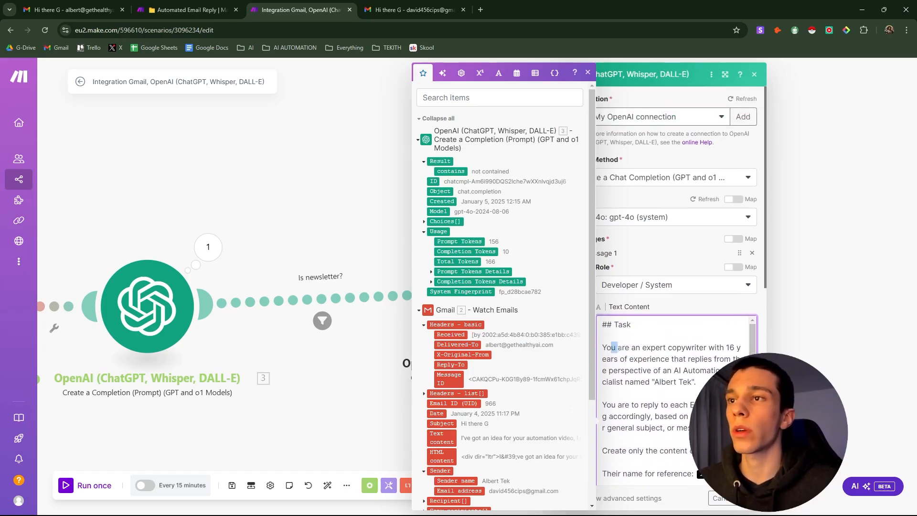
# Review the prompt's Task section, covering the copywriter persona and how to reply to each incoming email.
pyautogui.moveTo(617, 347); pyautogui.dragTo(730, 348)
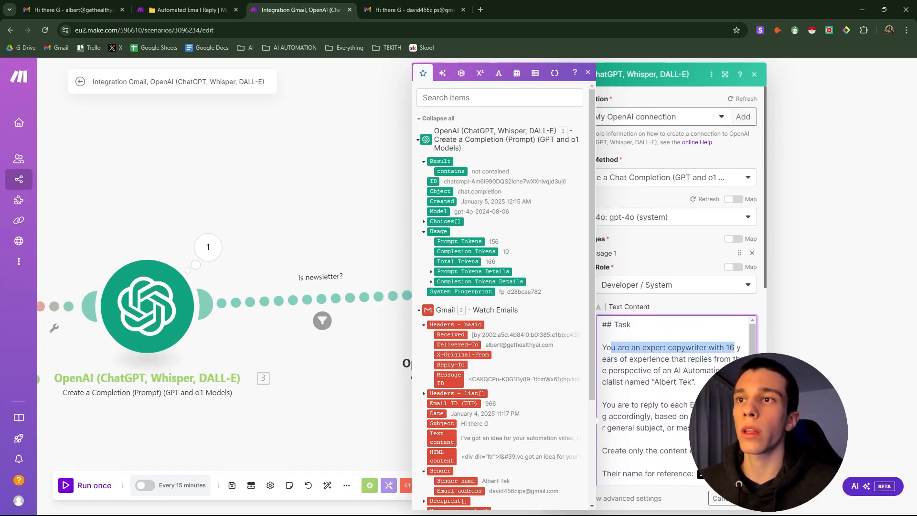
pyautogui.moveTo(625, 359); pyautogui.dragTo(714, 359)
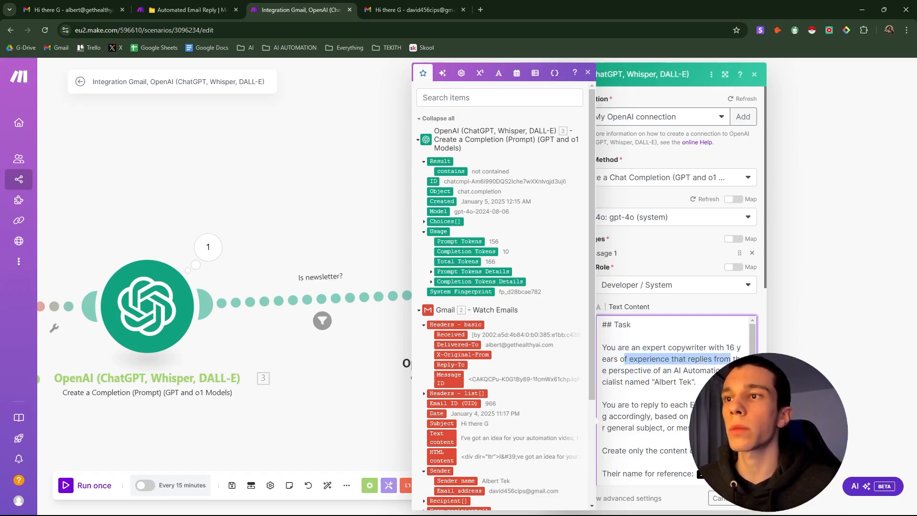
pyautogui.moveTo(641, 371); pyautogui.dragTo(693, 382)
pyautogui.click(653, 383)
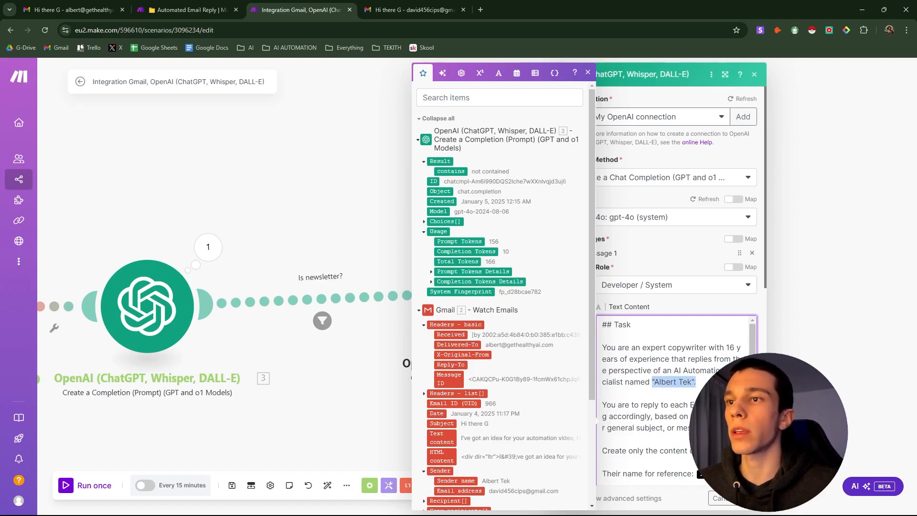
pyautogui.click(696, 382)
pyautogui.scroll(-1, 657, 385)
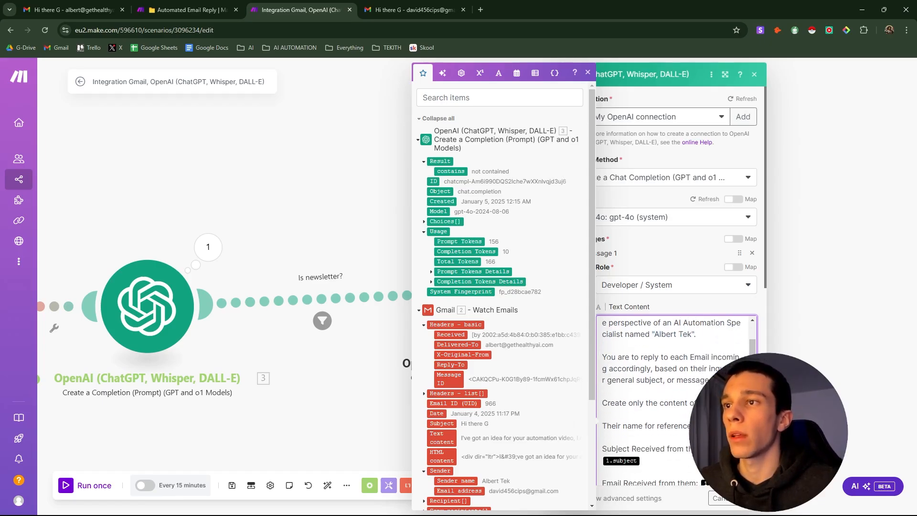
pyautogui.moveTo(617, 357); pyautogui.dragTo(656, 380)
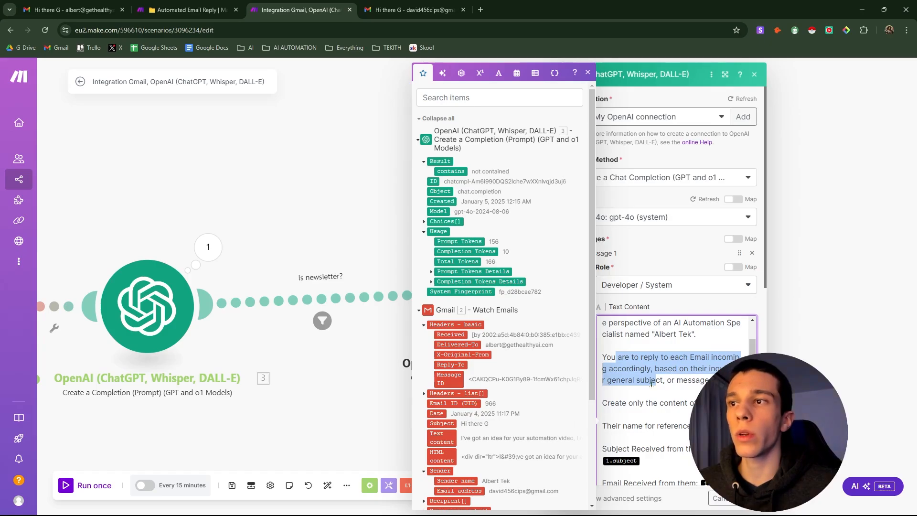
pyautogui.click(616, 380)
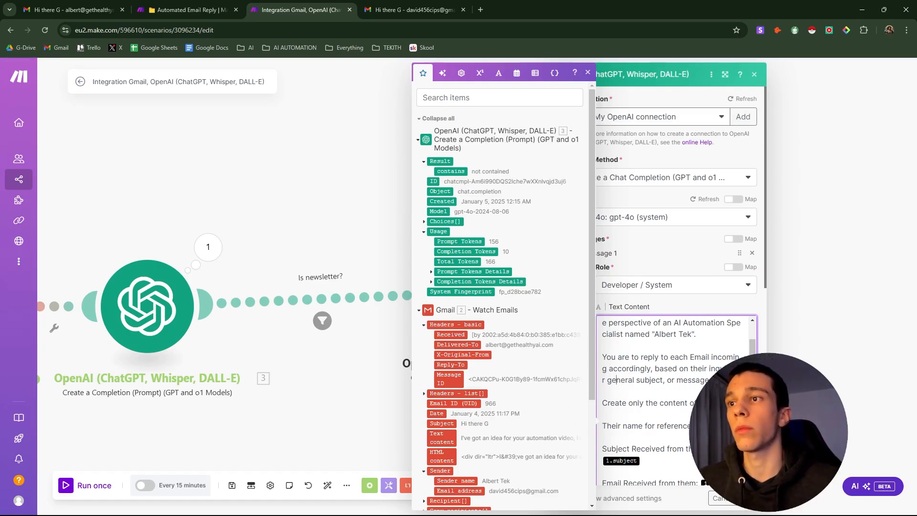
# Replace the variable after "Their name for reference:" in the prompt with the Sender name from Gmail Watch Emails.
pyautogui.scroll(-2, 621, 360)
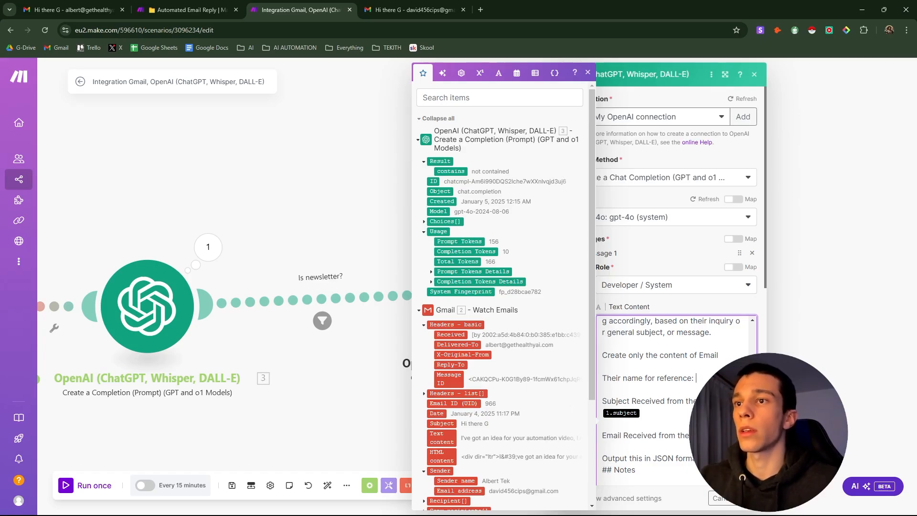
pyautogui.scroll(-1, 466, 354)
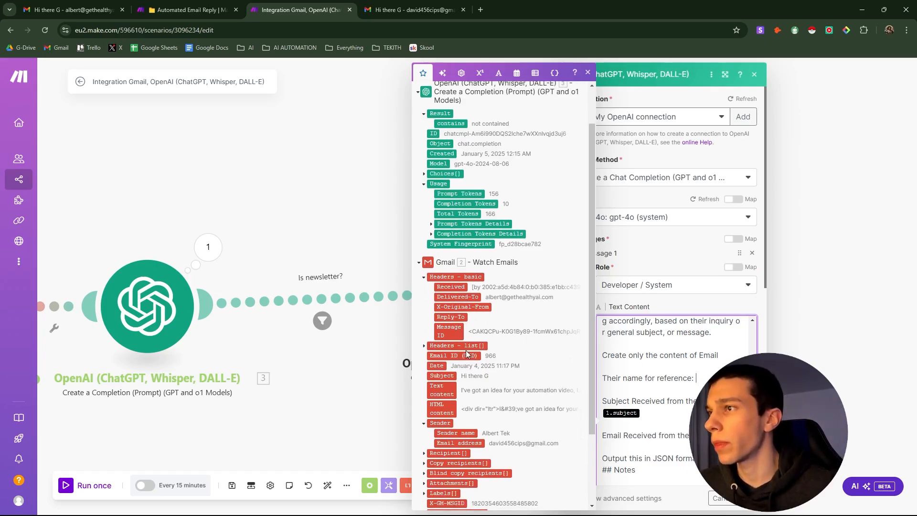
pyautogui.scroll(-1, 467, 353)
pyautogui.scroll(-1, 480, 334)
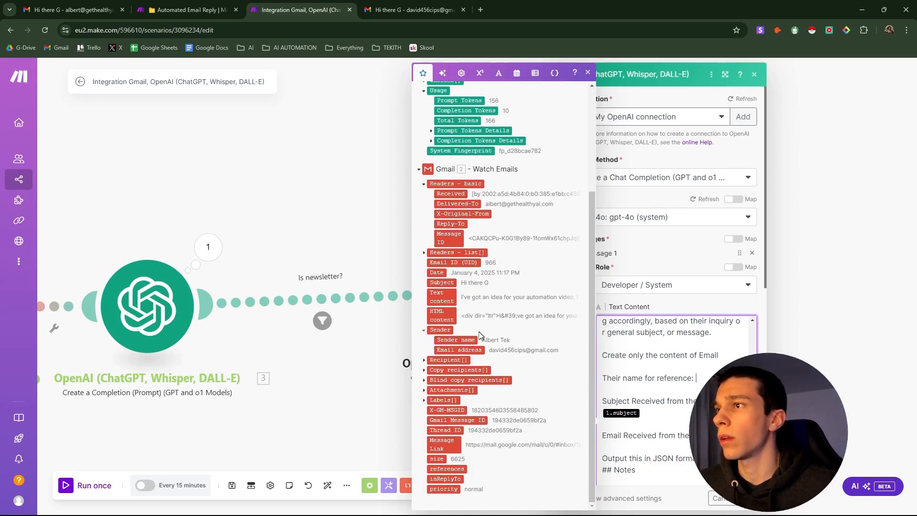
pyautogui.click(457, 340)
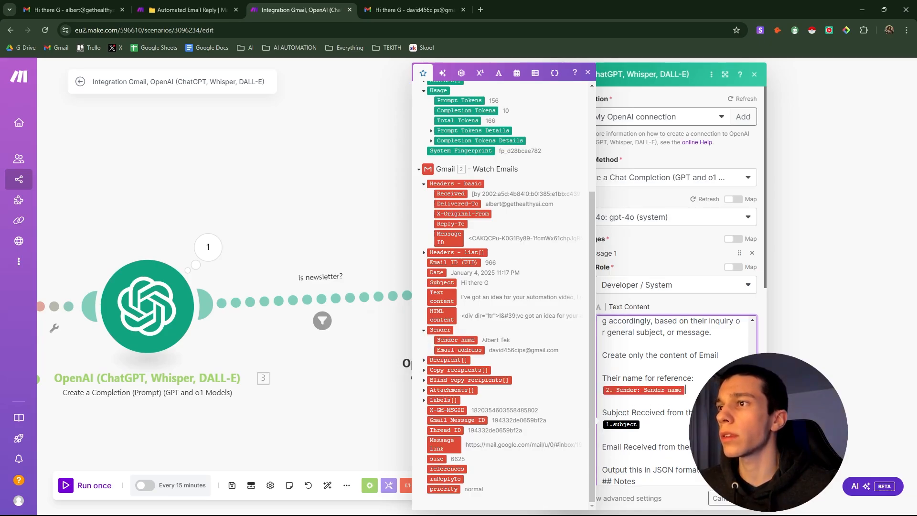
# Replace the prompt's received-subject and received-email variables with Subject and Text content from Gmail Watch Emails.
pyautogui.scroll(-1, 669, 402)
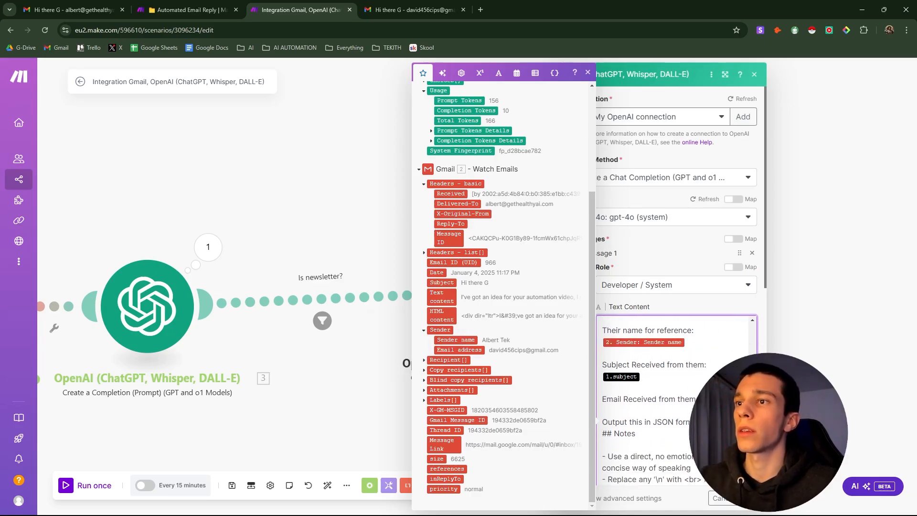
pyautogui.press('BackSpace')
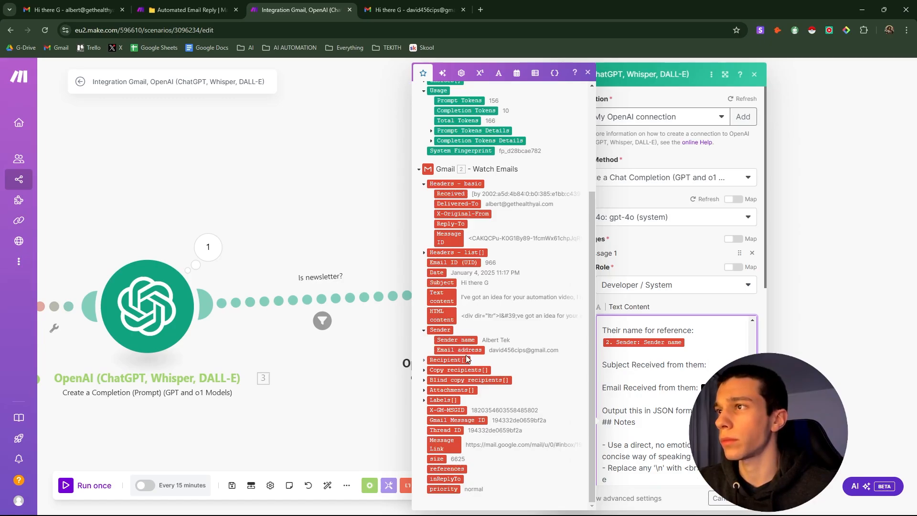
pyautogui.click(442, 282)
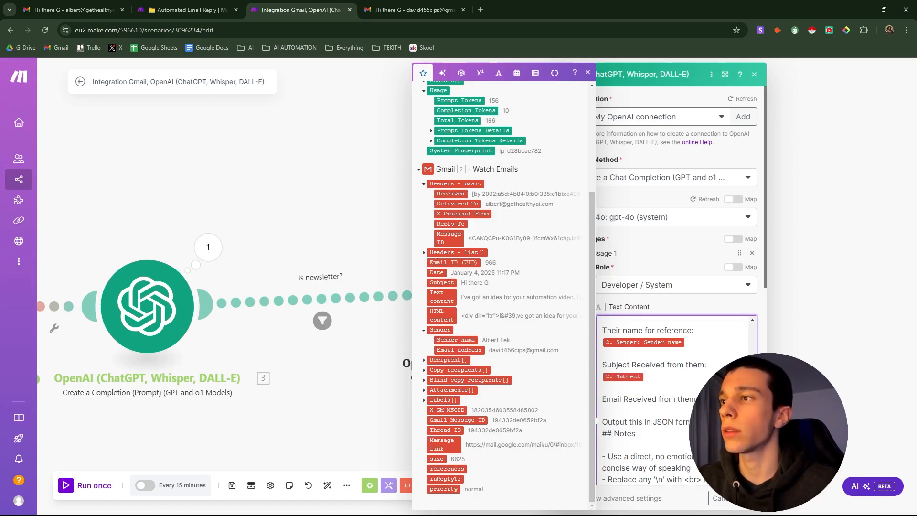
pyautogui.click(441, 296)
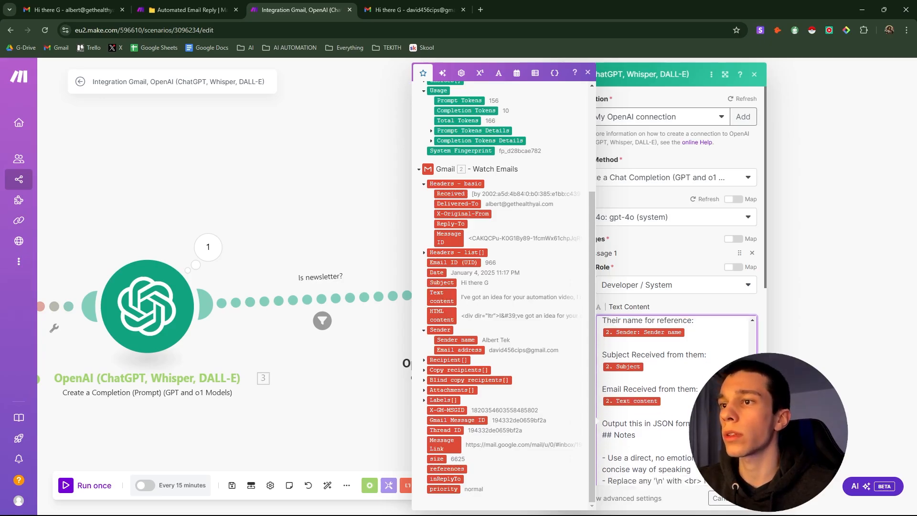
# Insert a blank line between "Output this in JSON format." and the "## Notes" heading in the prompt.
pyautogui.scroll(-2, 674, 392)
pyautogui.click(703, 338)
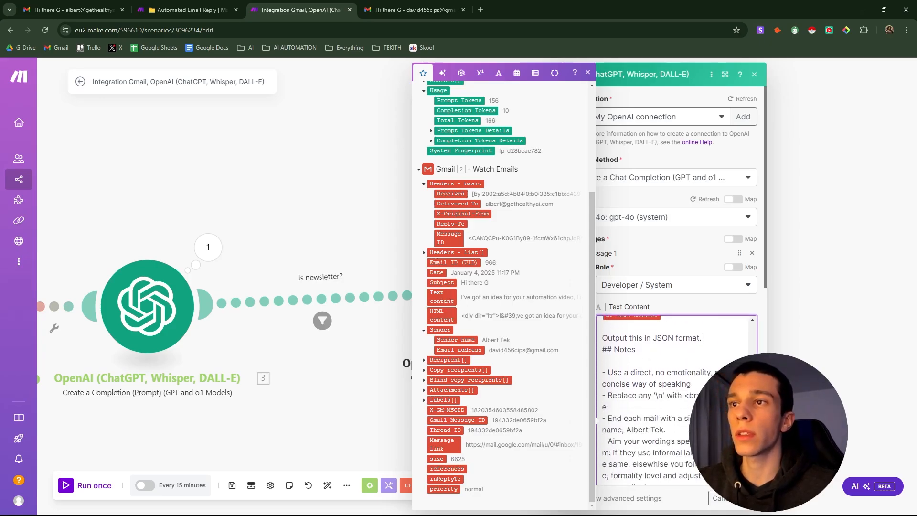
pyautogui.scroll(-1, 674, 402)
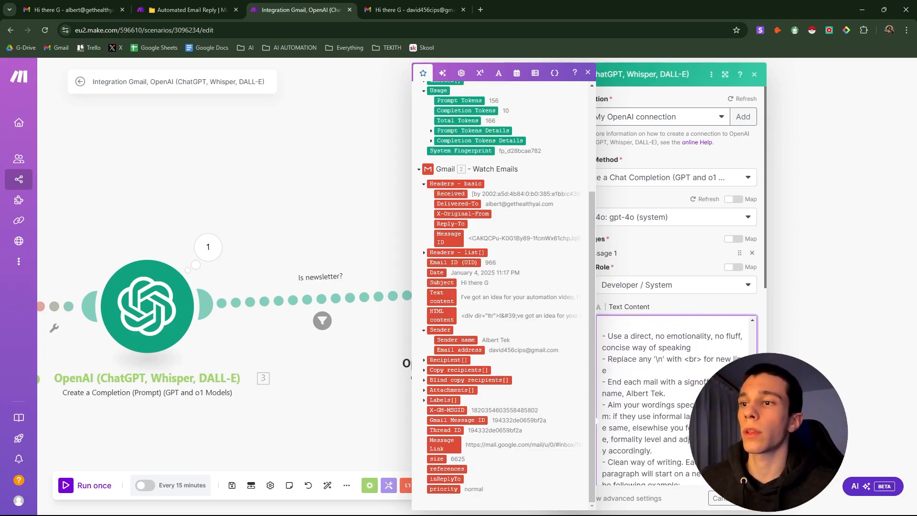
# Show the module's advanced settings, set Response Format to JSON Object, and set Parse JSON Response to Yes.
pyautogui.scroll(-7, 659, 373)
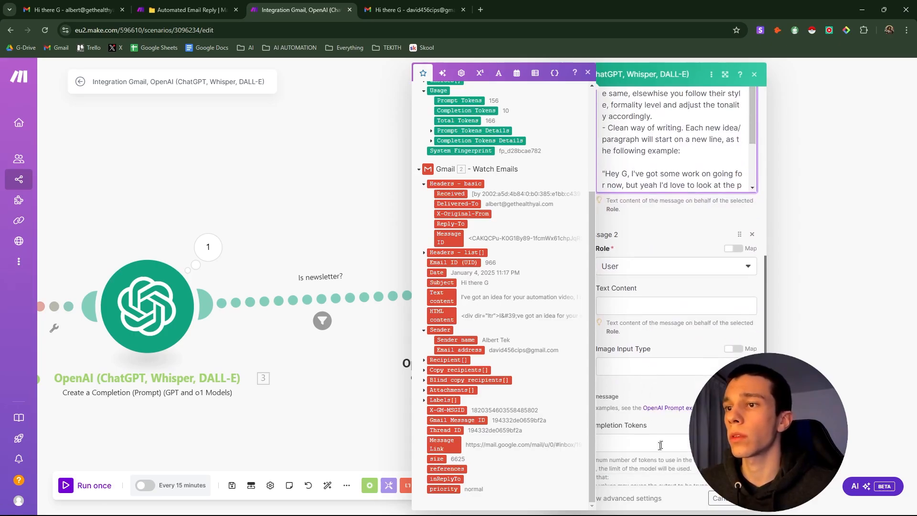
pyautogui.click(629, 502)
pyautogui.click(575, 500)
pyautogui.scroll(-2, 628, 448)
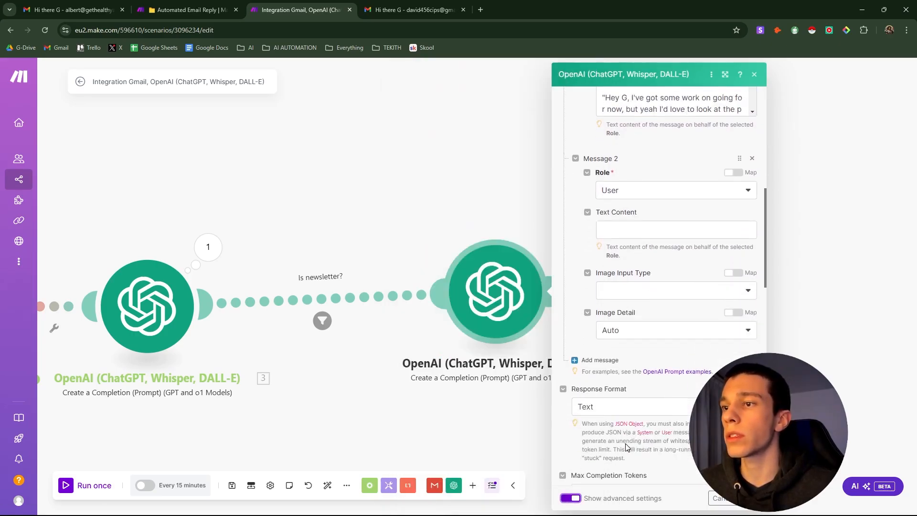
pyautogui.scroll(-1, 628, 430)
pyautogui.click(621, 387)
pyautogui.click(609, 418)
pyautogui.scroll(-2, 571, 423)
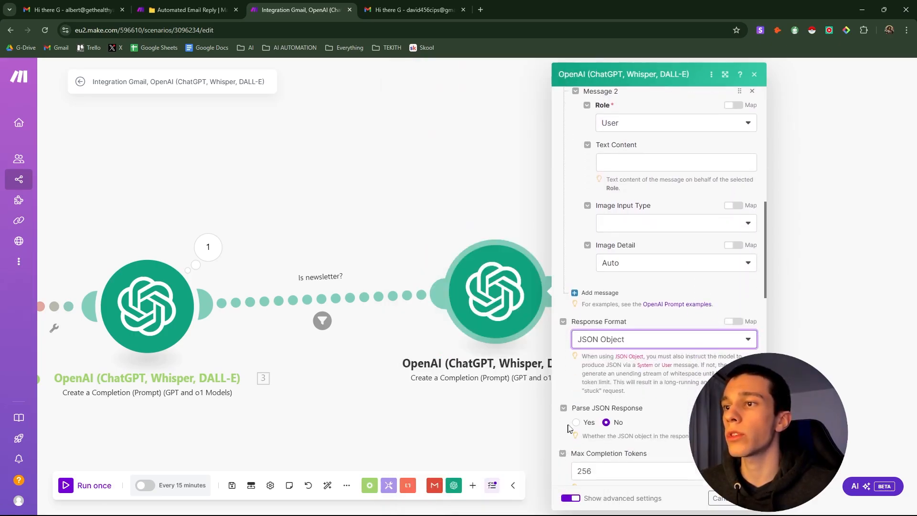
pyautogui.click(576, 423)
pyautogui.scroll(3, 569, 428)
pyautogui.scroll(-4, 570, 428)
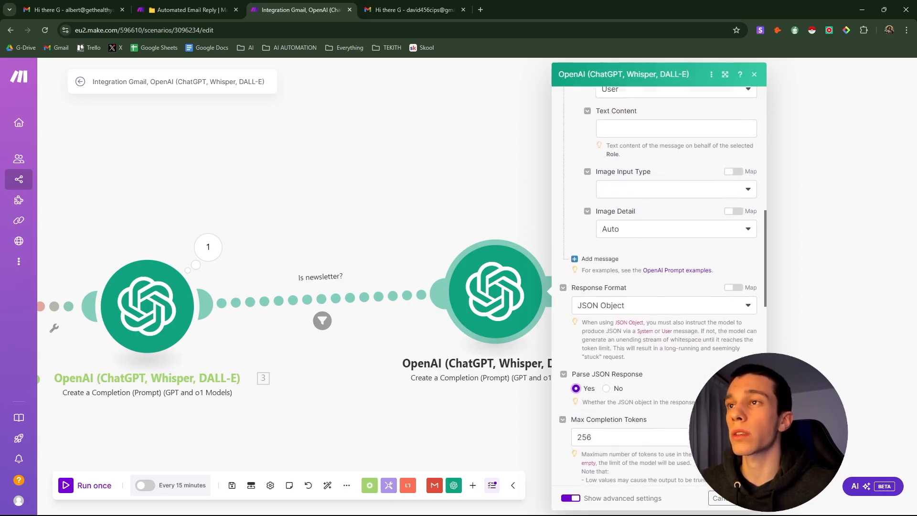
# Review the prompt's Notes section, especially the rule on replacing '\n' with <br> for new lines.
pyautogui.scroll(10, 669, 383)
pyautogui.scroll(4, 669, 334)
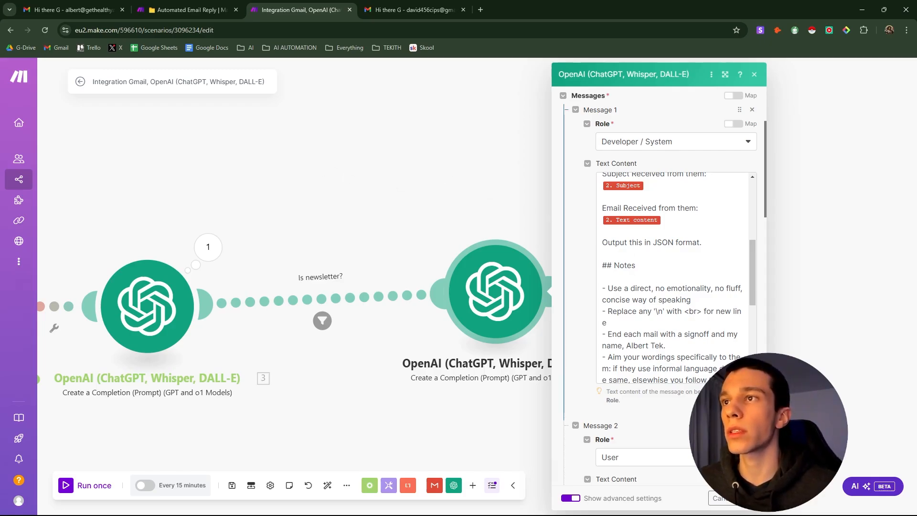
pyautogui.moveTo(654, 312); pyautogui.dragTo(665, 311)
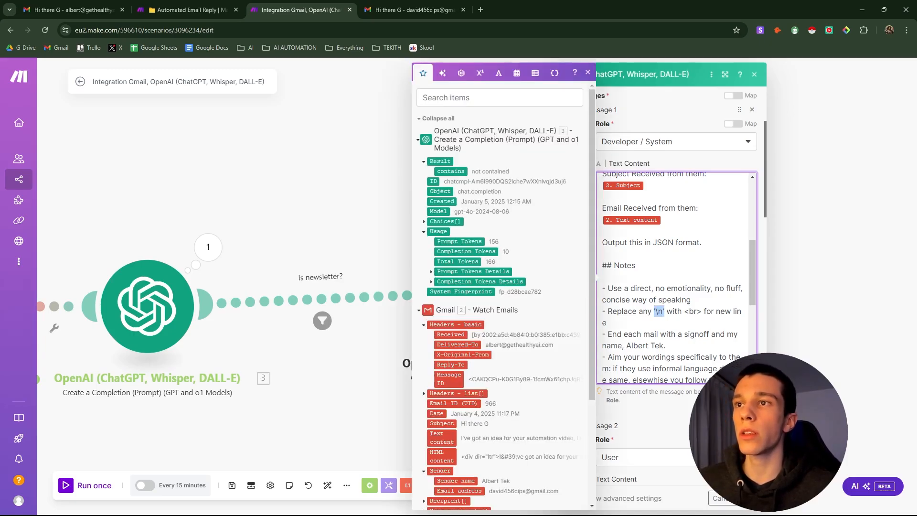
pyautogui.click(673, 312)
pyautogui.moveTo(684, 312); pyautogui.dragTo(702, 311)
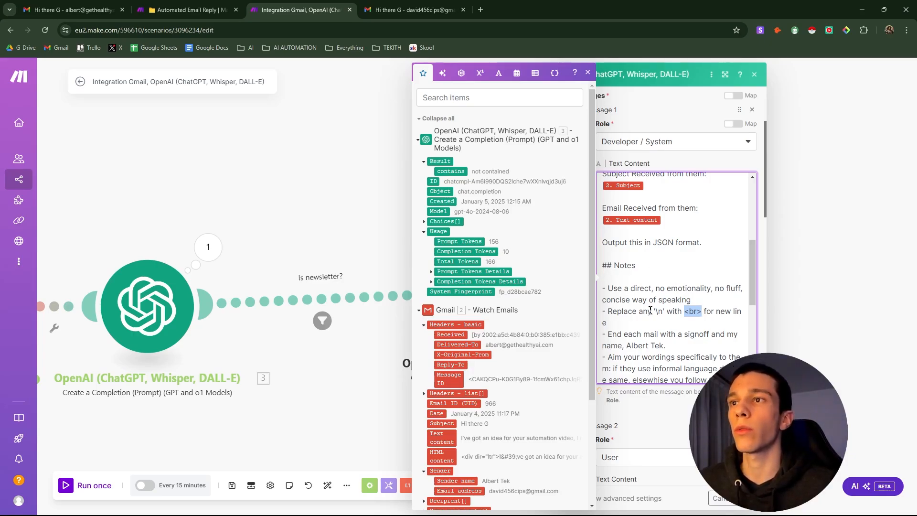
pyautogui.moveTo(655, 311); pyautogui.dragTo(665, 311)
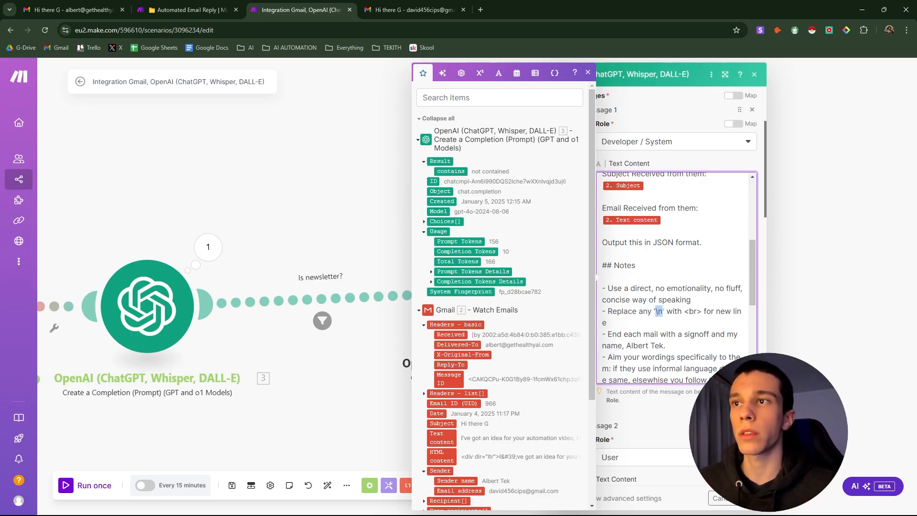
pyautogui.click(704, 321)
pyautogui.scroll(1, 704, 321)
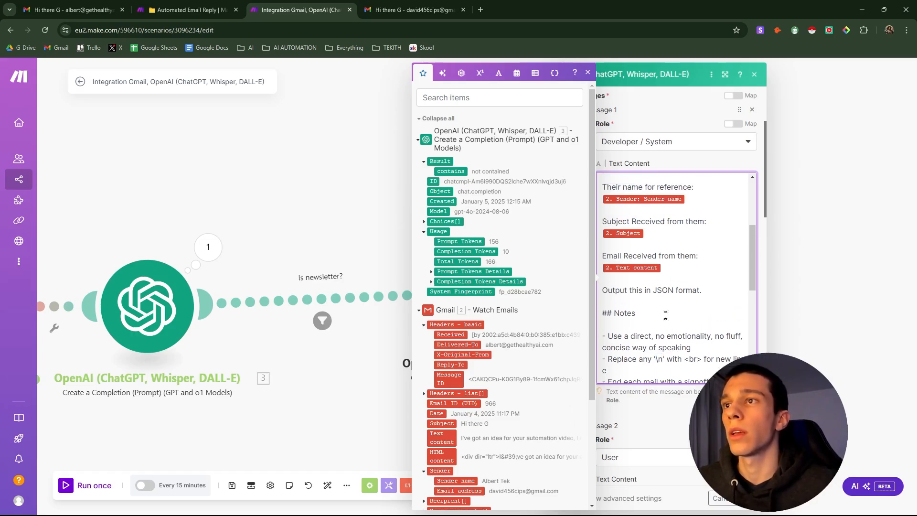
pyautogui.scroll(-1, 704, 321)
pyautogui.scroll(-1, 674, 282)
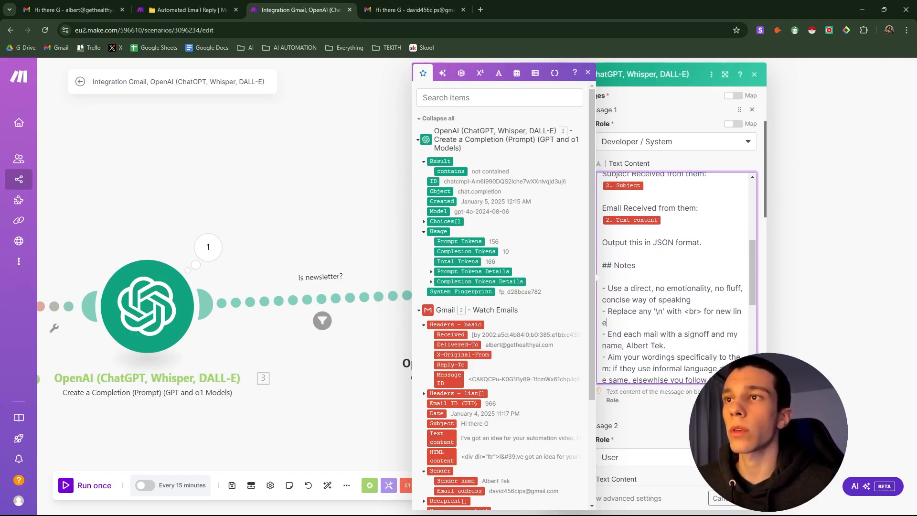
# Review the prompt's remaining notes on the sign-off, matching the sender's tone and paragraph layout, including the sample reply.
pyautogui.scroll(-4, 640, 273)
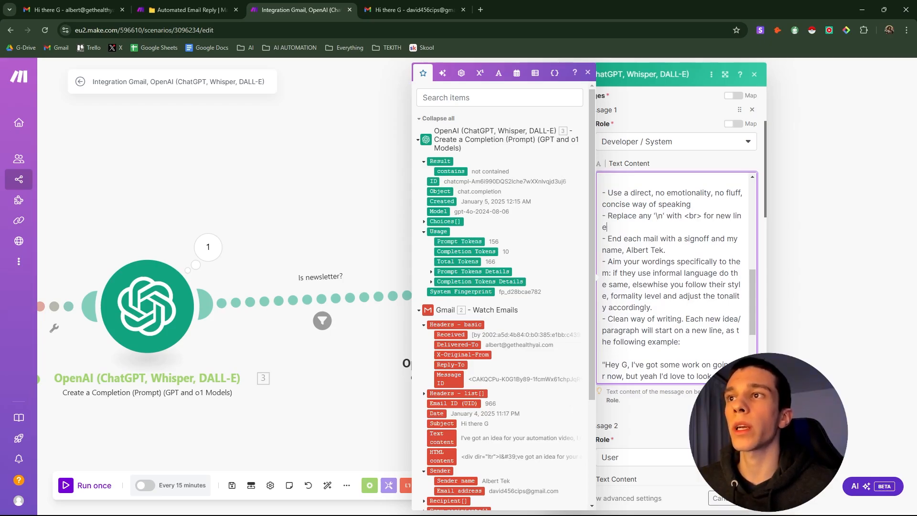
pyautogui.moveTo(627, 250); pyautogui.dragTo(664, 250)
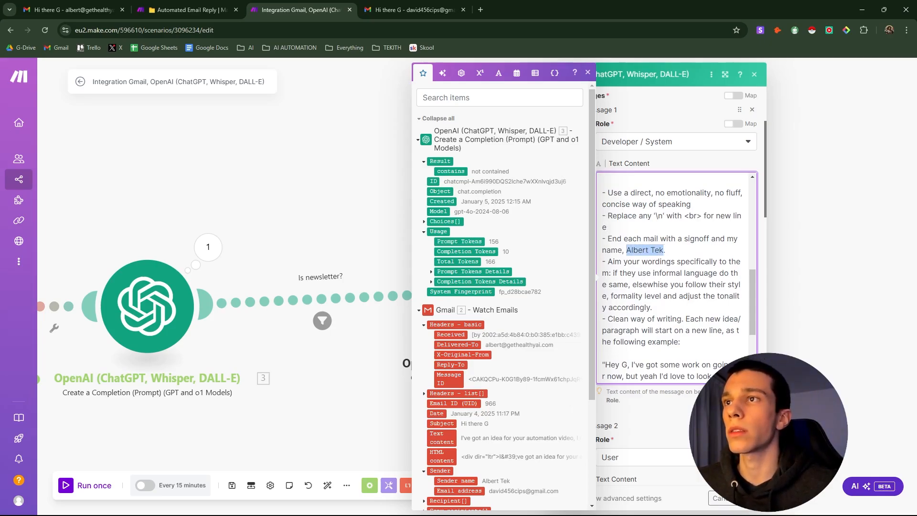
pyautogui.click(665, 250)
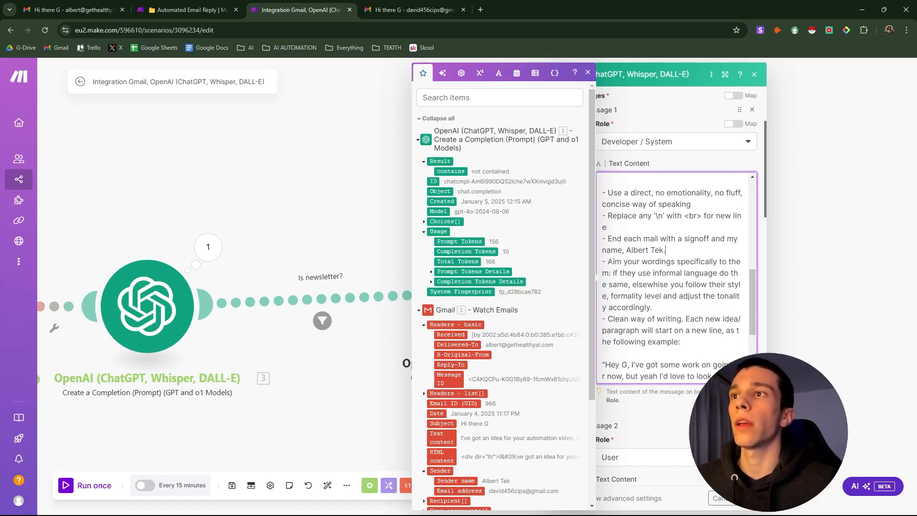
pyautogui.scroll(-2, 672, 277)
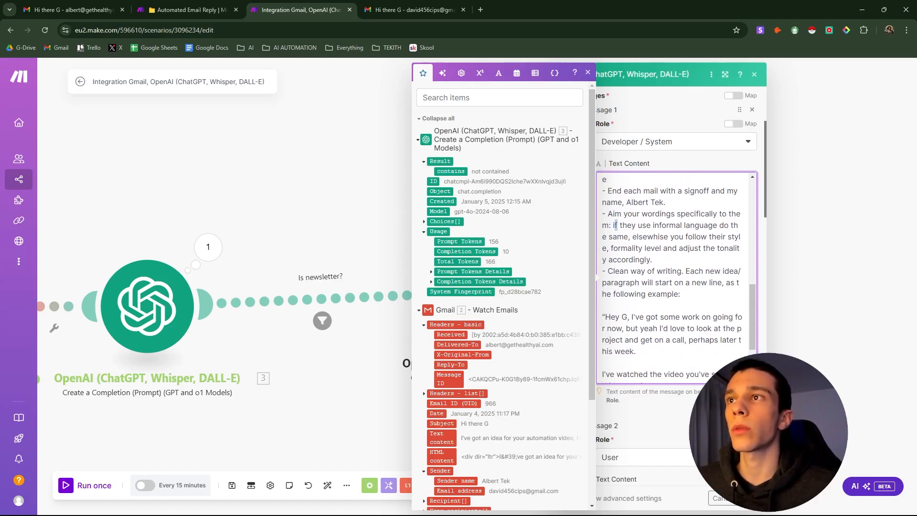
pyautogui.moveTo(616, 225); pyautogui.dragTo(636, 248)
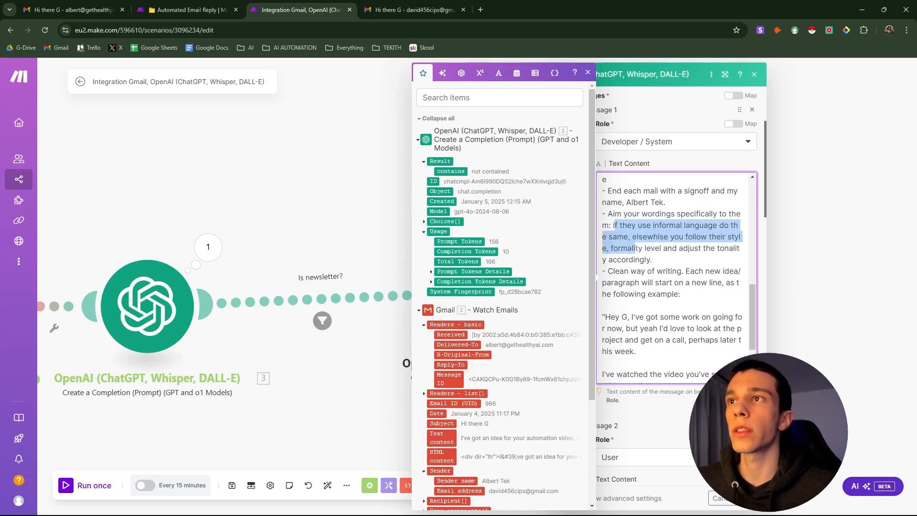
pyautogui.click(663, 248)
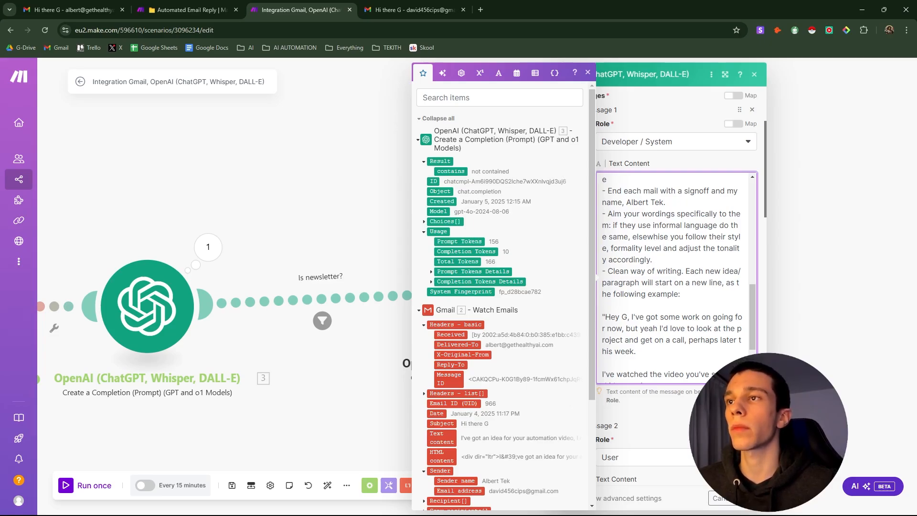
pyautogui.scroll(-1, 635, 253)
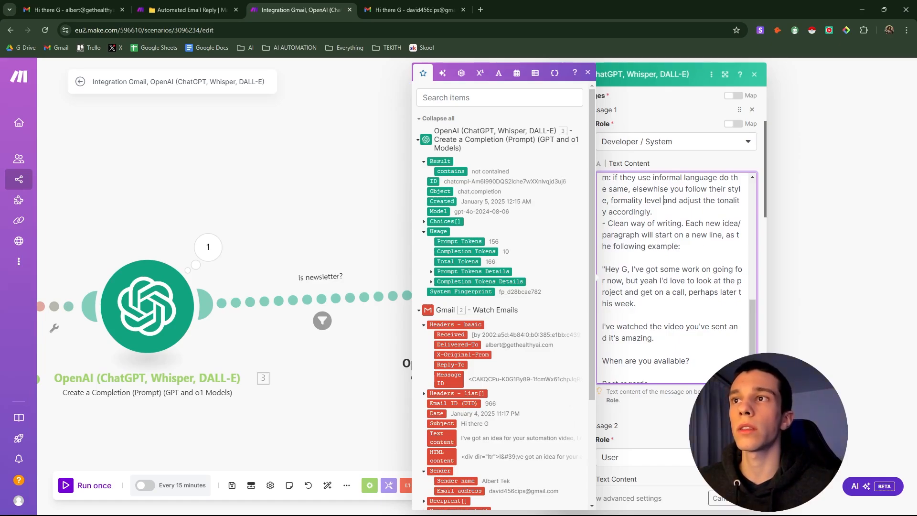
pyautogui.scroll(-3, 638, 224)
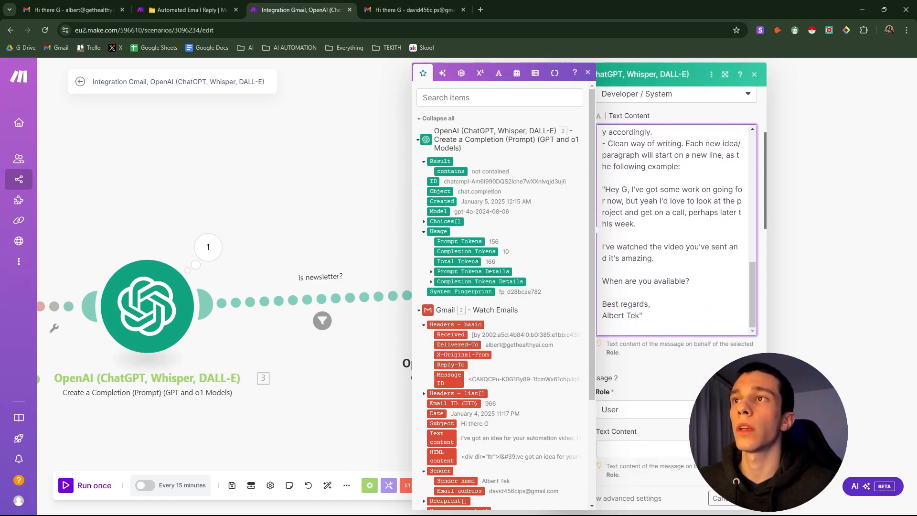
pyautogui.moveTo(605, 189); pyautogui.dragTo(655, 200)
pyautogui.click(638, 200)
pyautogui.click(670, 212)
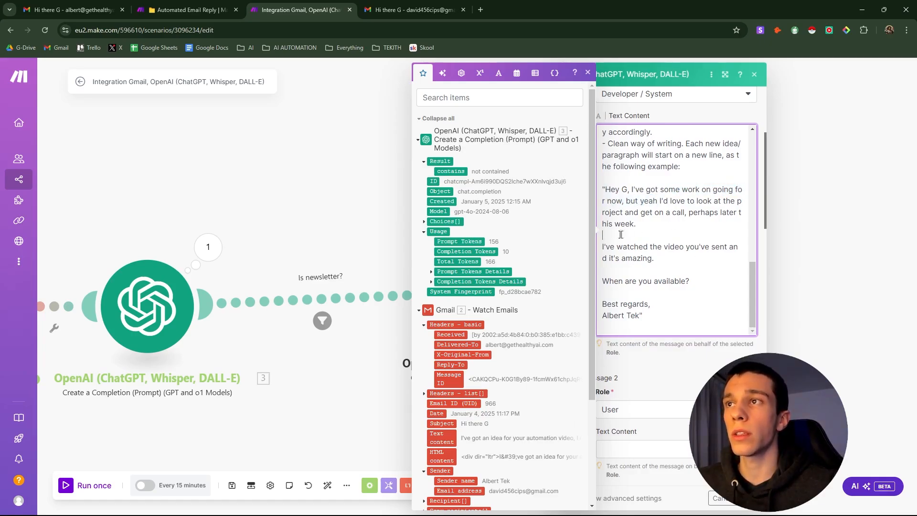
pyautogui.scroll(-2, 639, 239)
pyautogui.scroll(1, 672, 231)
pyautogui.scroll(-3, 671, 231)
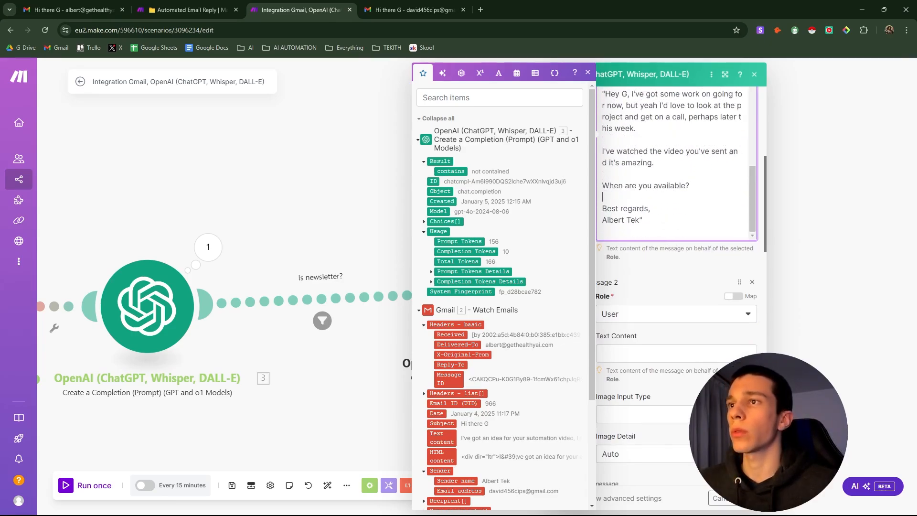
# Delete the empty Message 2 with the User role from the OpenAI module.
pyautogui.click(656, 195)
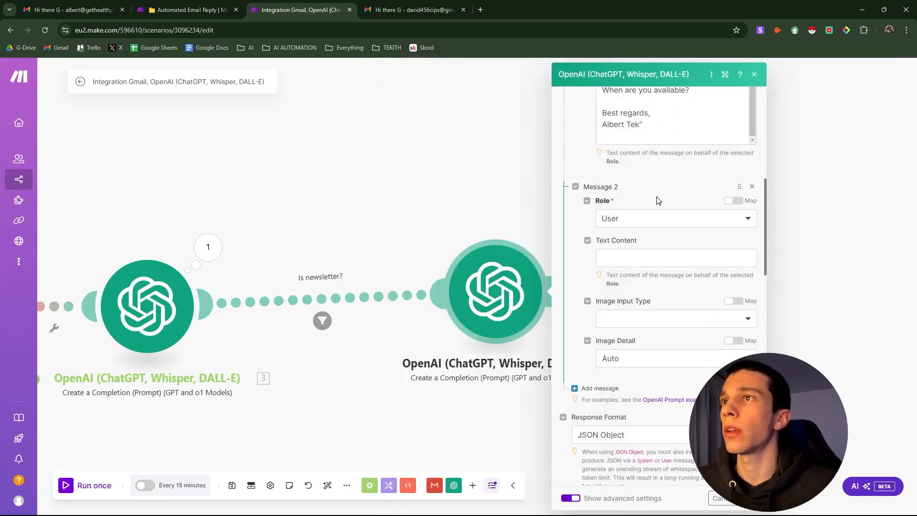
pyautogui.scroll(-2, 659, 201)
pyautogui.scroll(2, 693, 200)
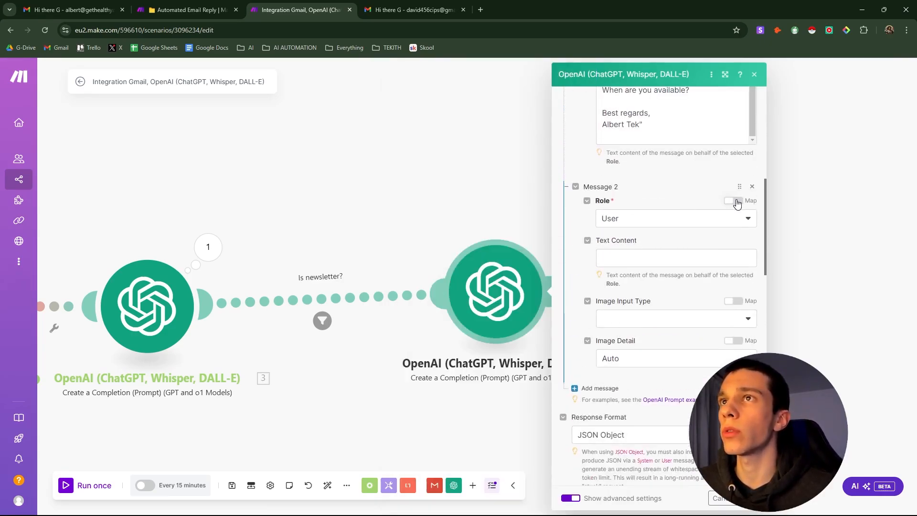
pyautogui.click(753, 186)
# Set the OpenAI module's Temperature to 0.8 and save the module's settings.
pyautogui.scroll(-4, 686, 266)
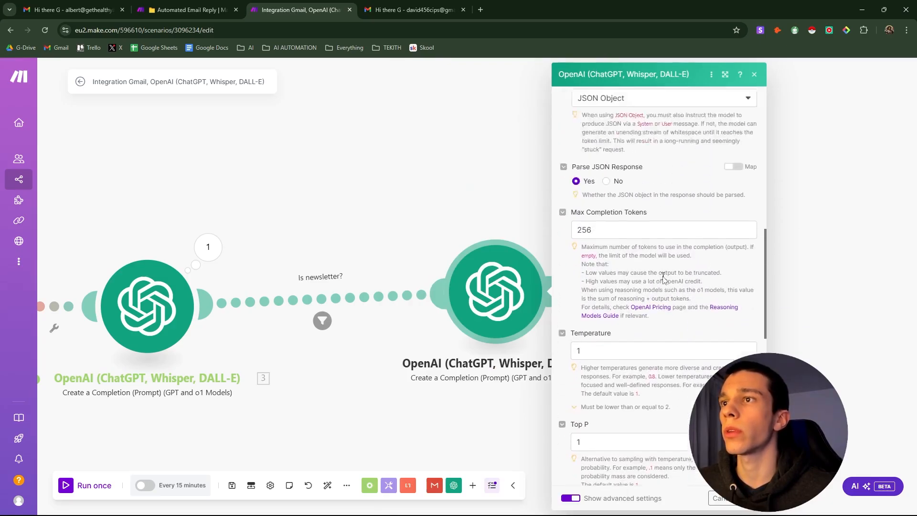
pyautogui.scroll(6, 664, 275)
pyautogui.scroll(-6, 616, 363)
pyautogui.scroll(-1, 617, 363)
pyautogui.click(616, 342)
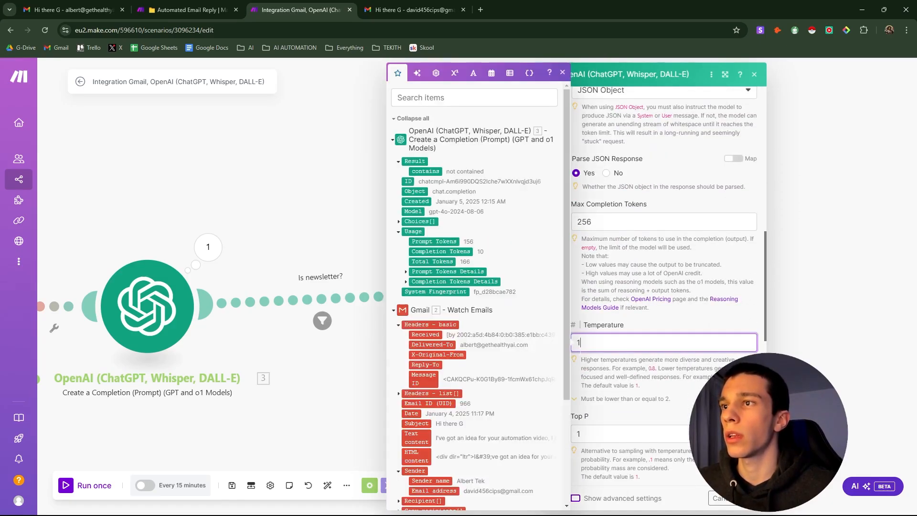
pyautogui.press('BackSpace')
pyautogui.write('0.8')
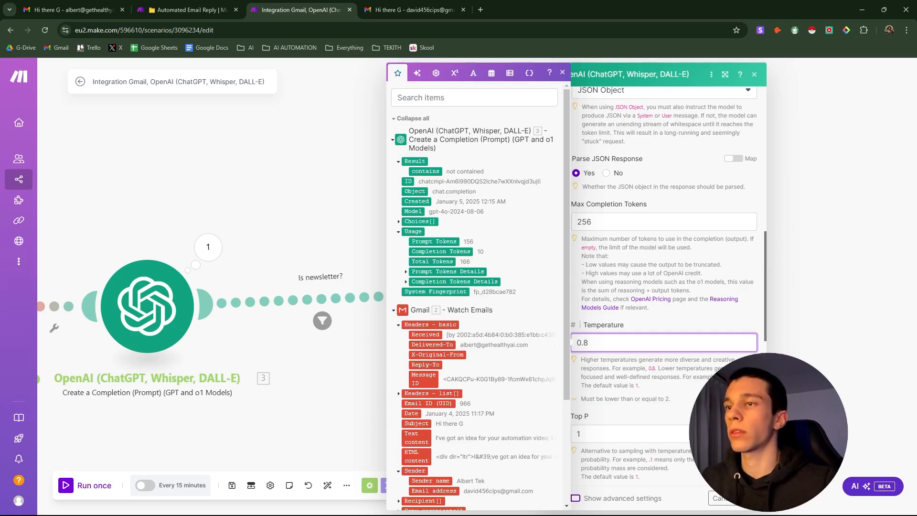
pyautogui.scroll(-2, 656, 292)
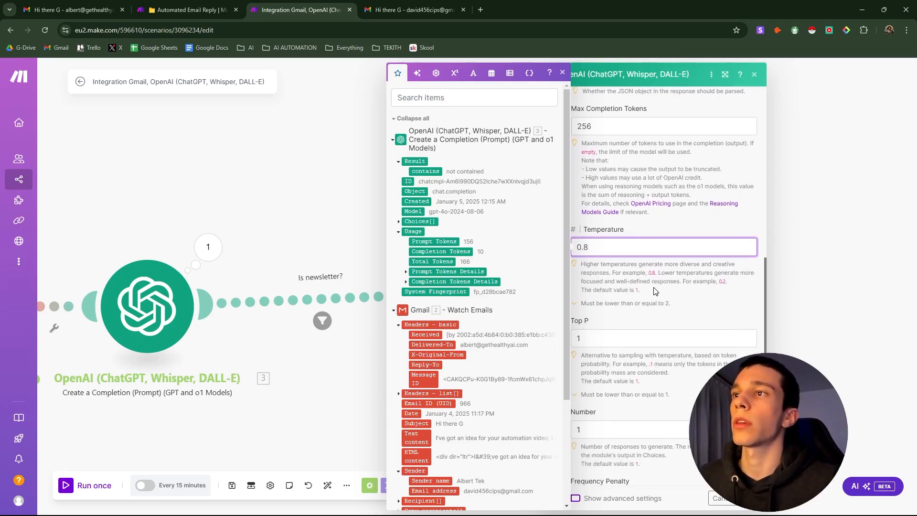
pyautogui.scroll(2, 656, 291)
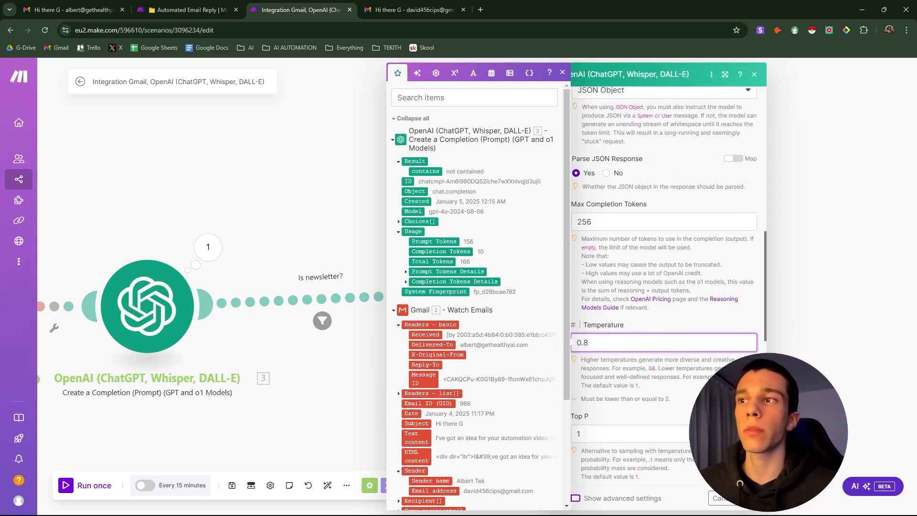
pyautogui.scroll(-1, 661, 366)
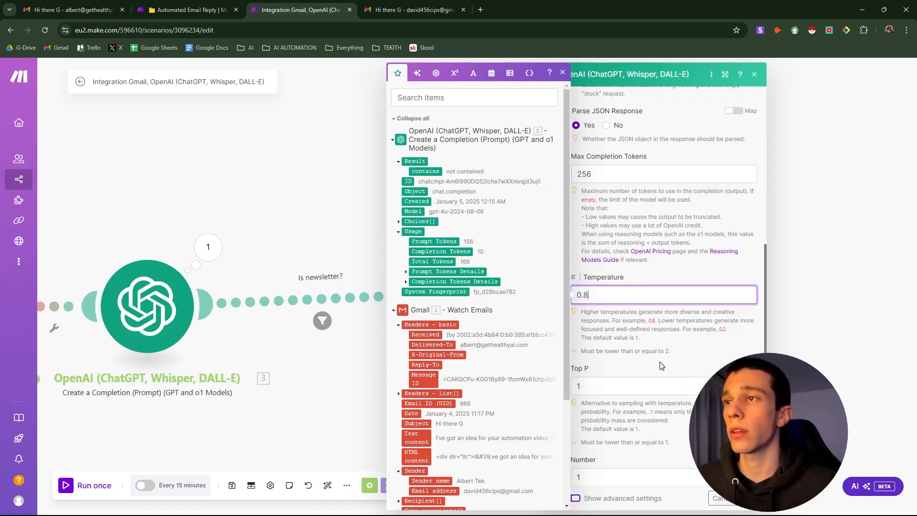
pyautogui.click(752, 508)
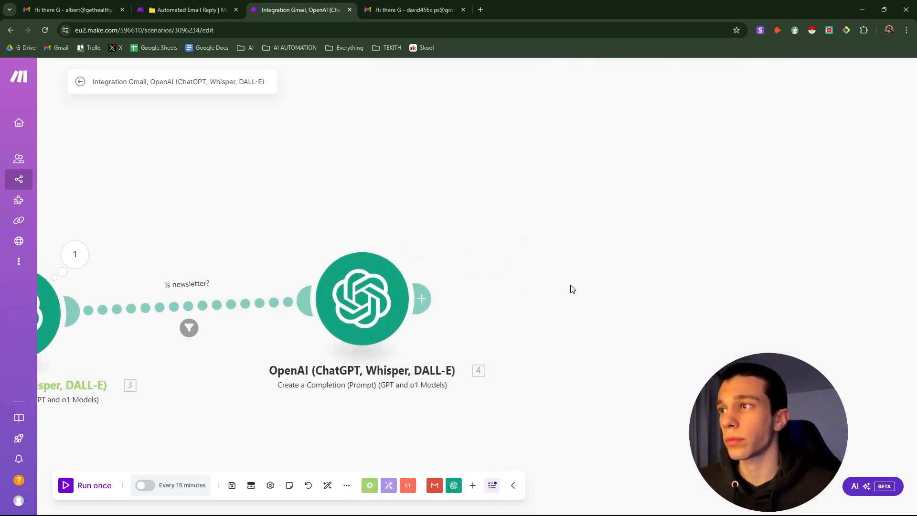
# Move the second OpenAI module closer to the first and add a Gmail Create a Draft module after it.
pyautogui.scroll(-2, 526, 320)
pyautogui.scroll(2, 525, 320)
pyautogui.moveTo(486, 318); pyautogui.dragTo(335, 328)
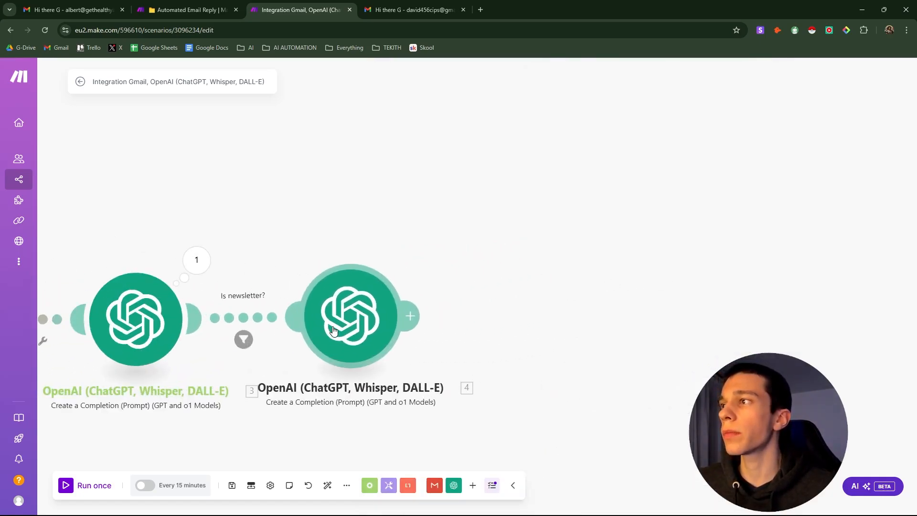
pyautogui.click(410, 316)
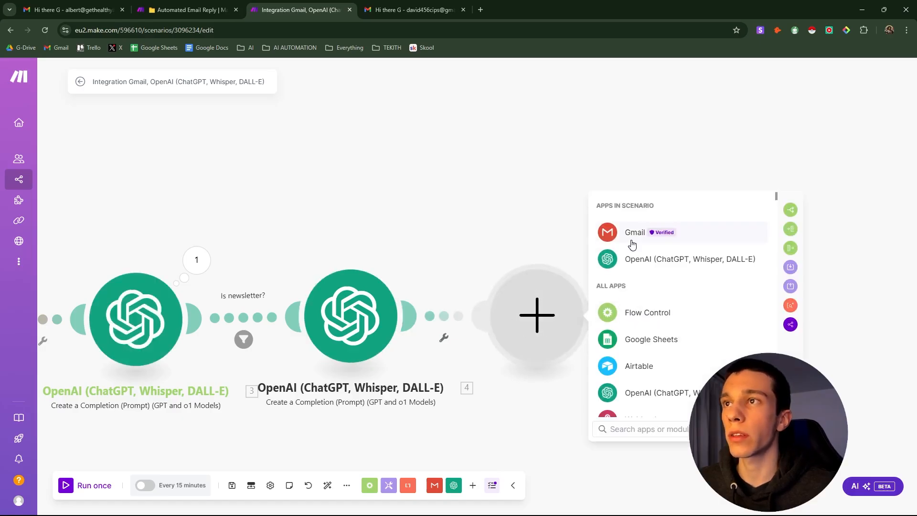
pyautogui.click(633, 237)
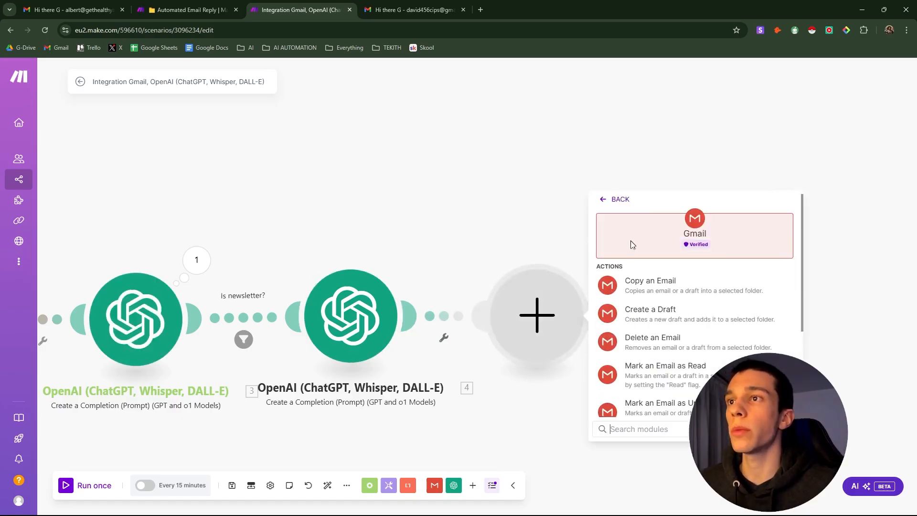
pyautogui.click(668, 311)
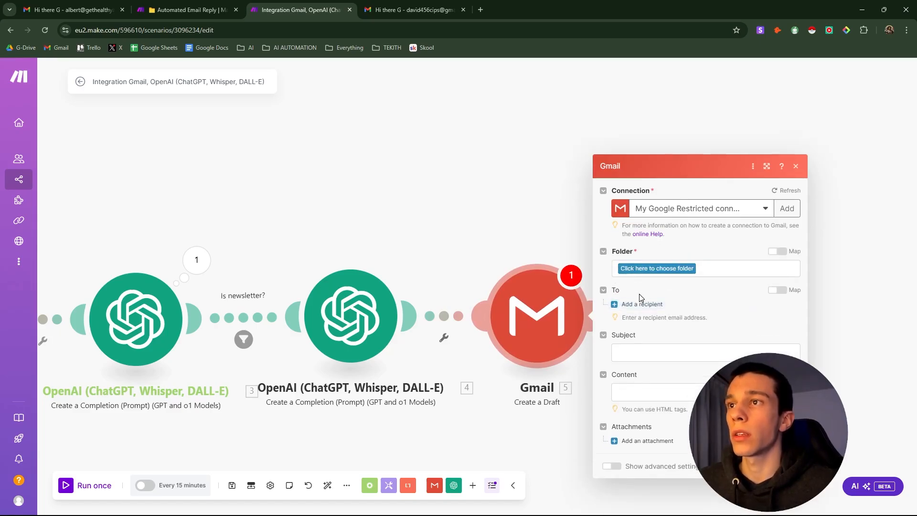
# Add a draft recipient and map it to the sender's Email address from Gmail Watch Emails.
pyautogui.click(641, 319)
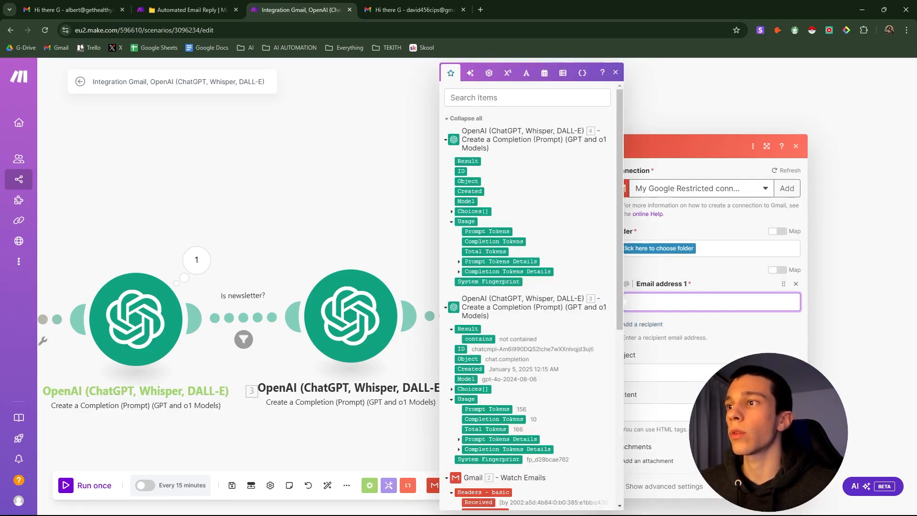
pyautogui.scroll(-6, 490, 321)
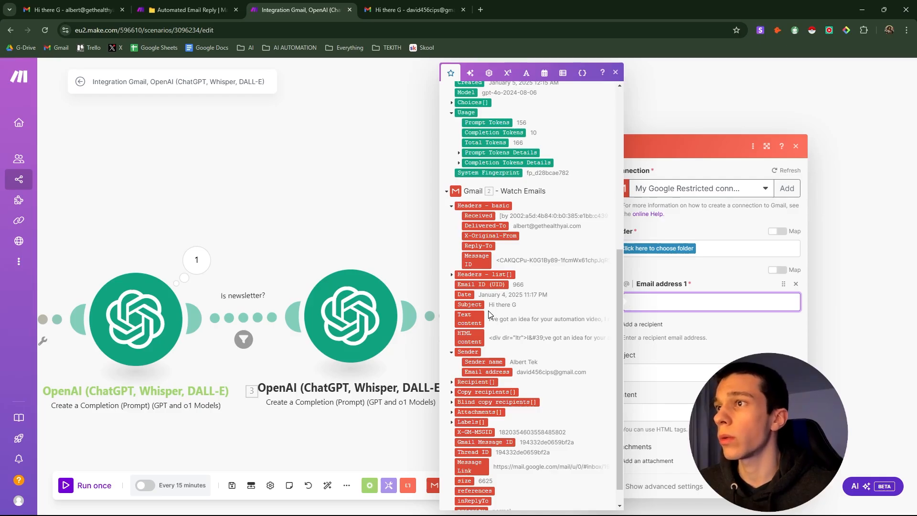
pyautogui.click(497, 372)
# Set the draft's subject to "Re:" plus the Watch Emails Subject, and map its content to the second OpenAI module's Result.
pyautogui.click(670, 365)
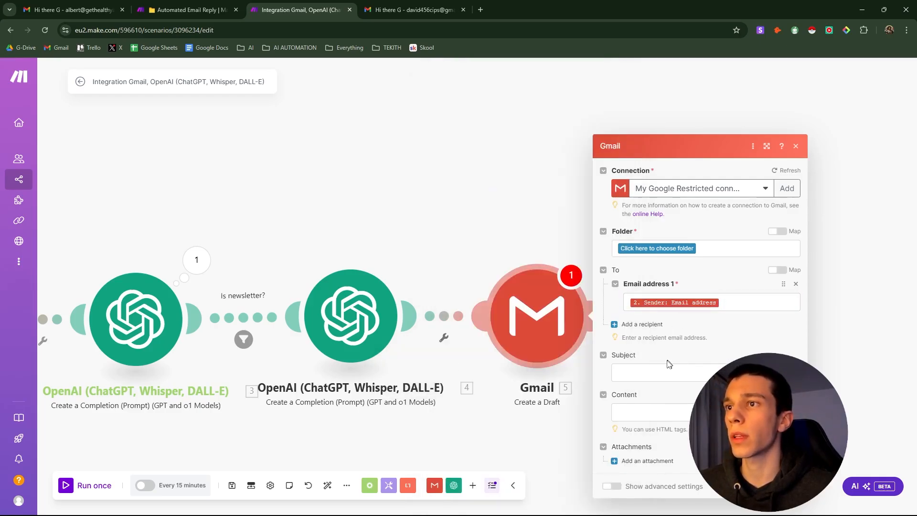
pyautogui.write('Re:')
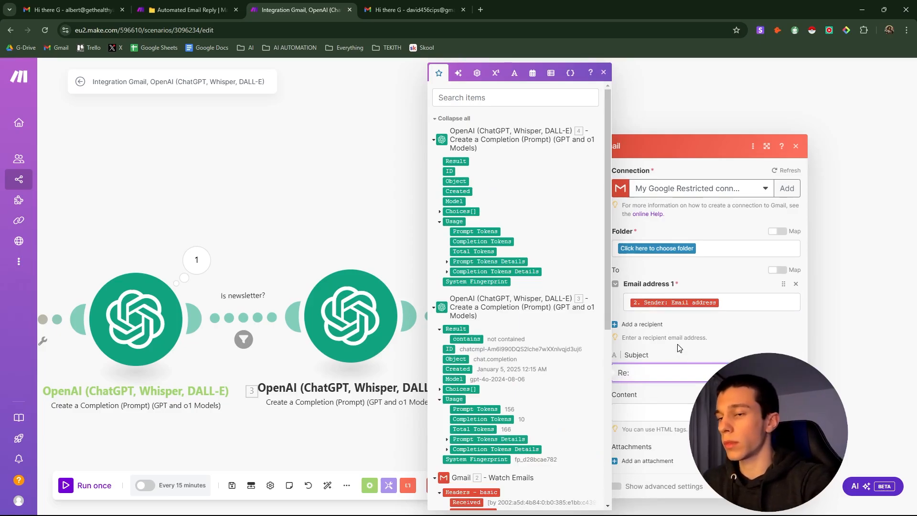
pyautogui.scroll(-2, 506, 342)
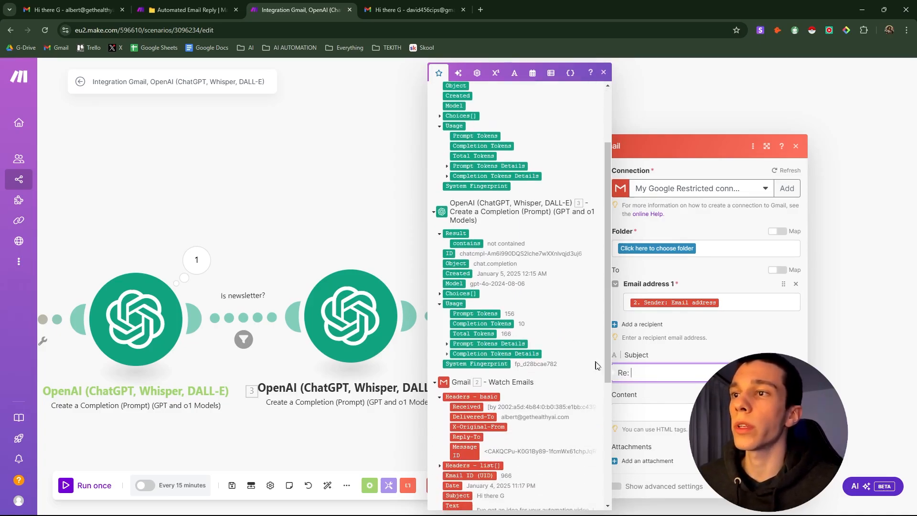
pyautogui.scroll(-2, 504, 376)
pyautogui.scroll(-1, 504, 377)
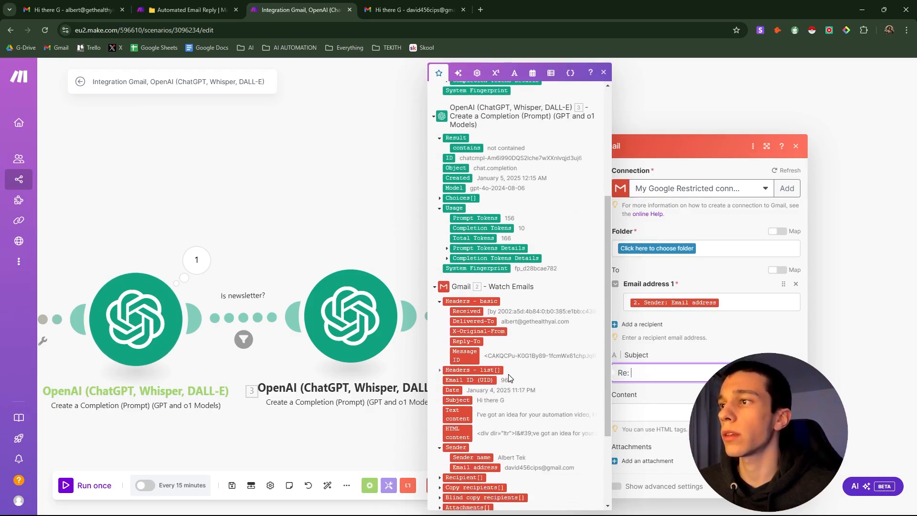
pyautogui.scroll(-2, 504, 378)
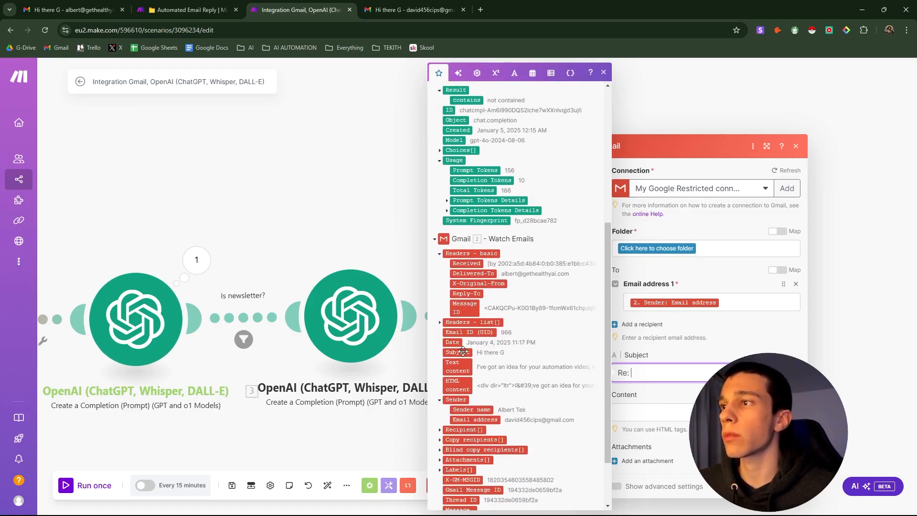
pyautogui.click(458, 352)
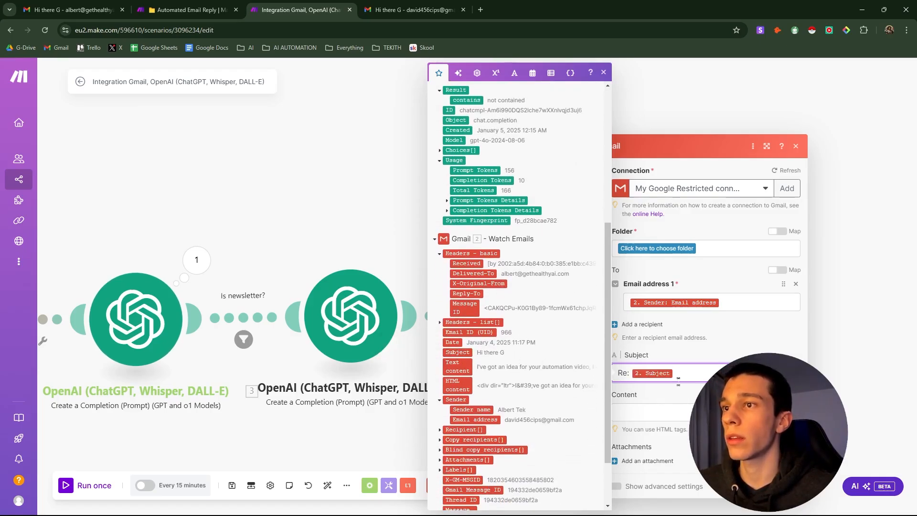
pyautogui.press('Tab')
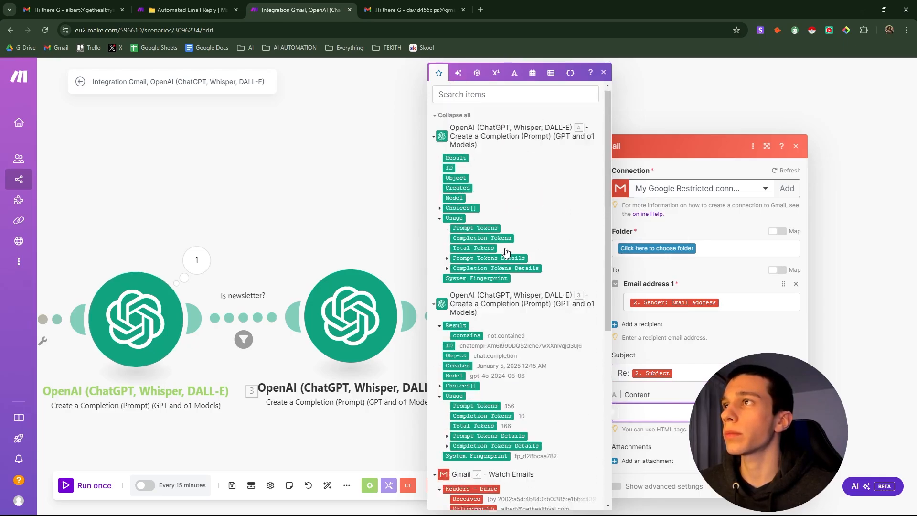
pyautogui.click(456, 161)
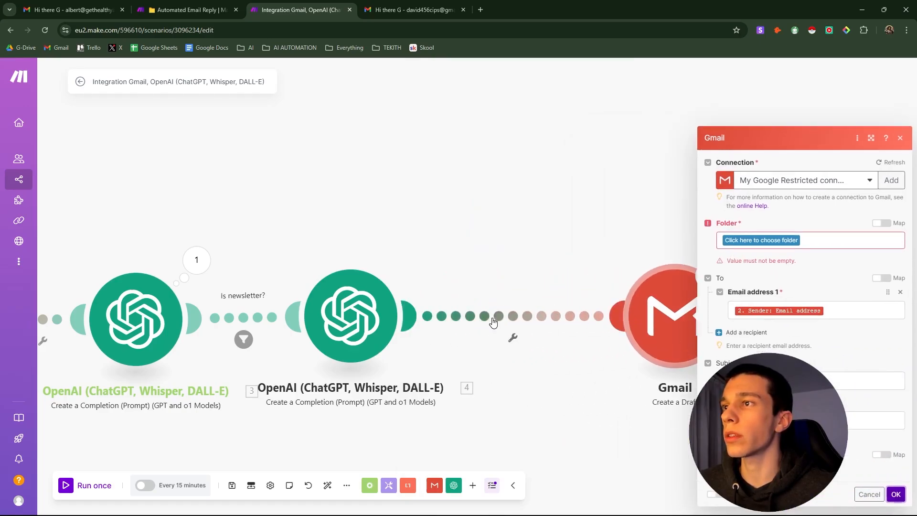
# Unlink the Gmail Create a Draft module from the second OpenAI module.
pyautogui.click(512, 334)
pyautogui.click(521, 344)
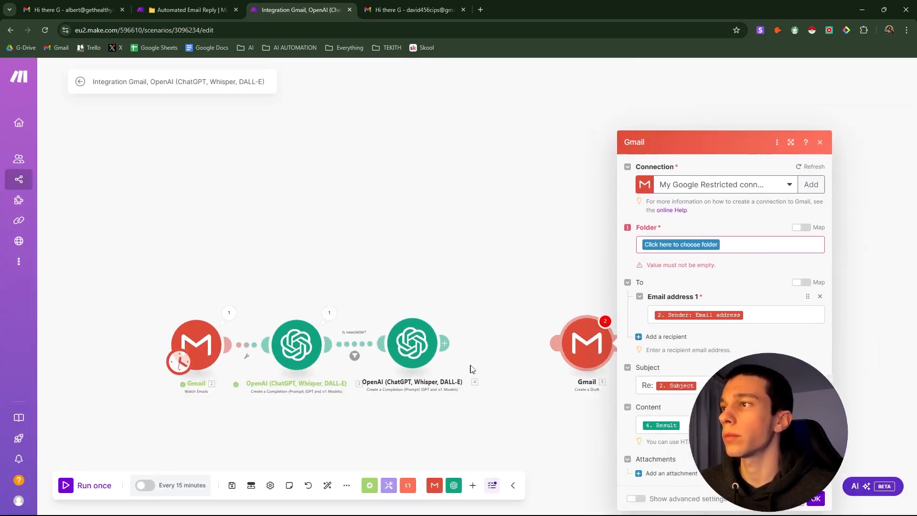
pyautogui.rightClick(288, 342)
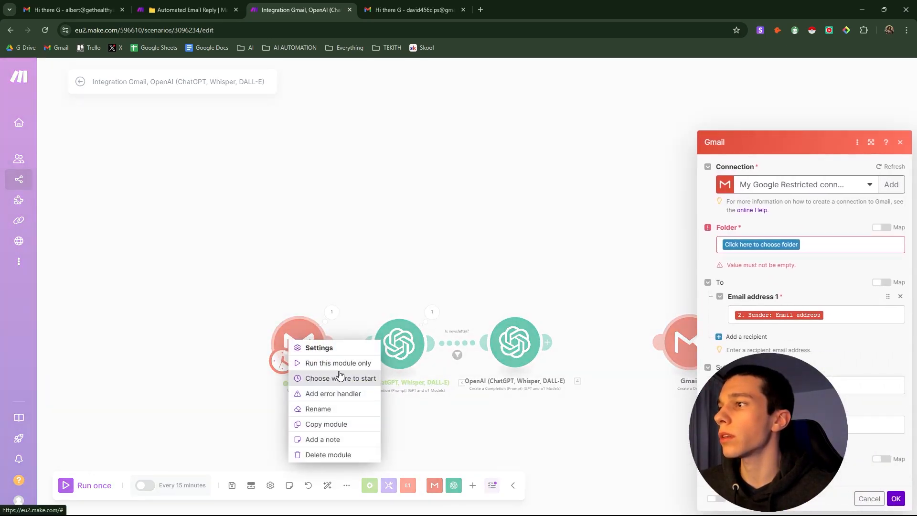
pyautogui.click(421, 360)
pyautogui.click(807, 425)
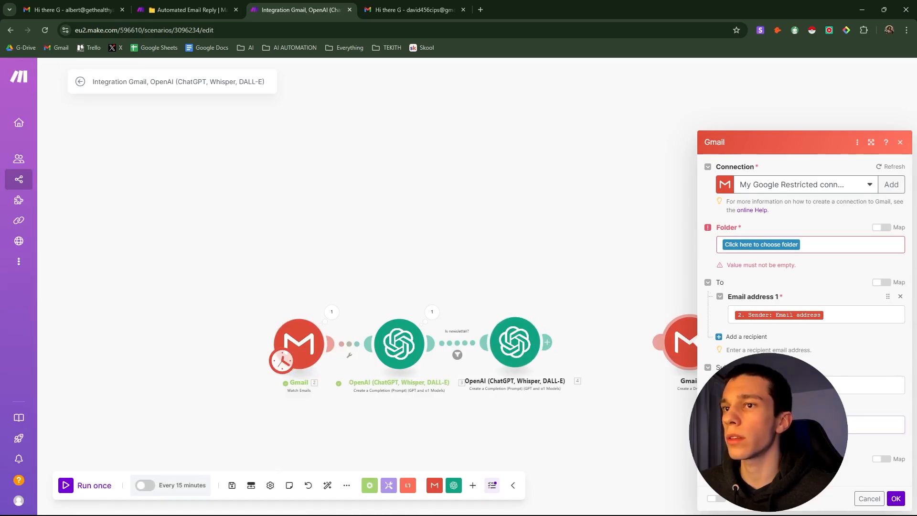
# Try to choose a specific first email as the starting point for Gmail Watch Emails.
pyautogui.click(310, 356)
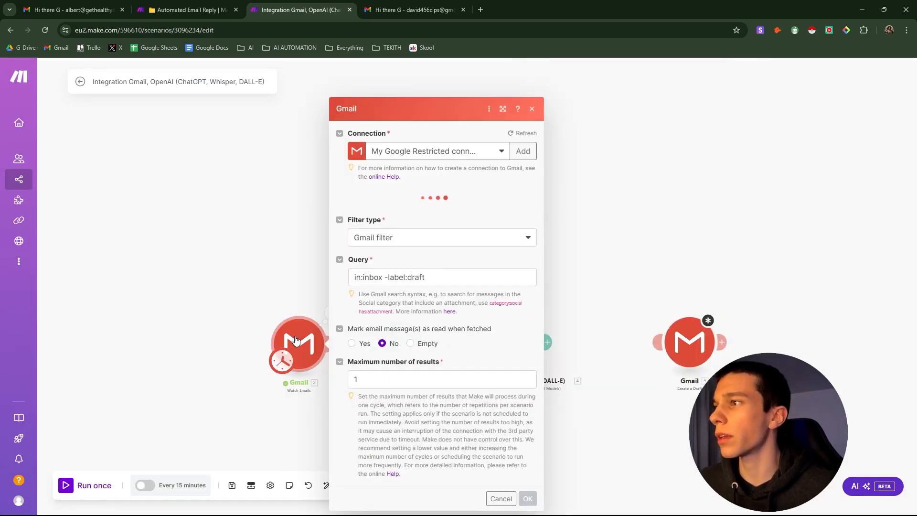
pyautogui.rightClick(295, 341)
pyautogui.click(320, 377)
pyautogui.click(339, 378)
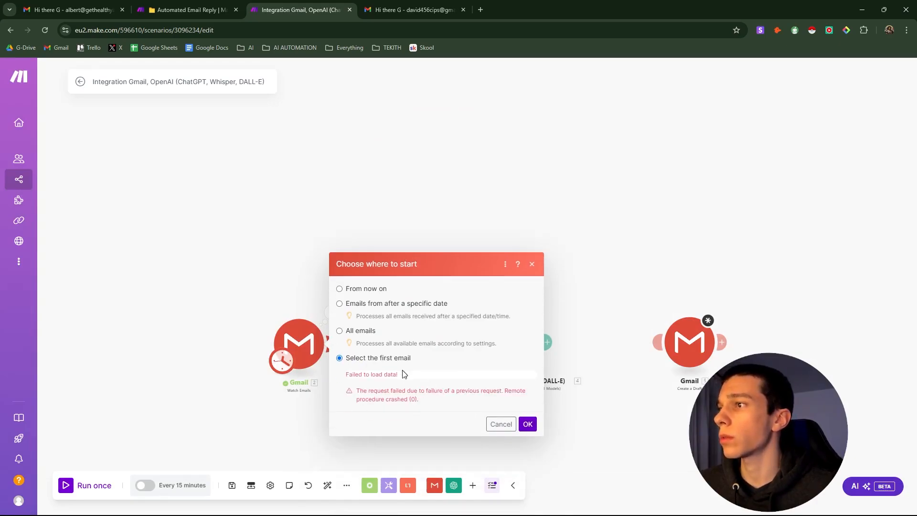
pyautogui.click(528, 425)
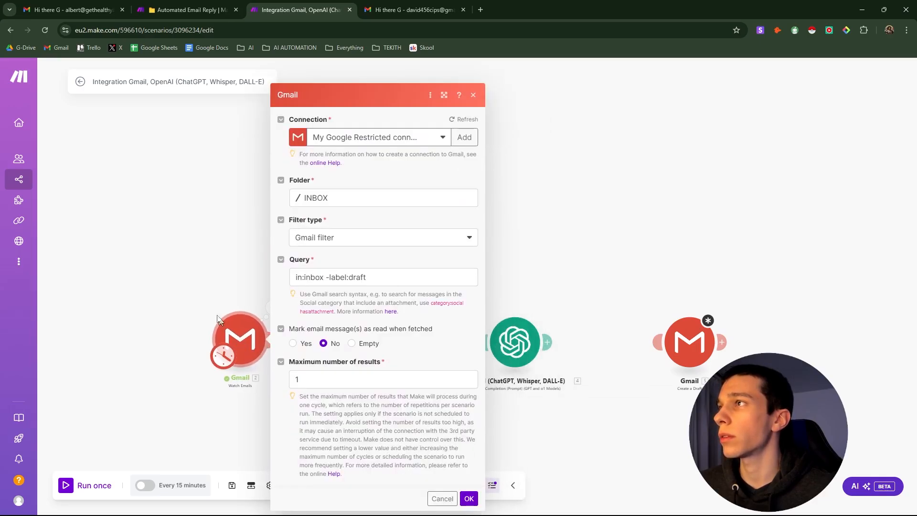
# Confirm the Watch Emails settings and select the 01/04/2025 "Hi there G" email as the trigger's first email.
pyautogui.click(469, 499)
pyautogui.rightClick(243, 349)
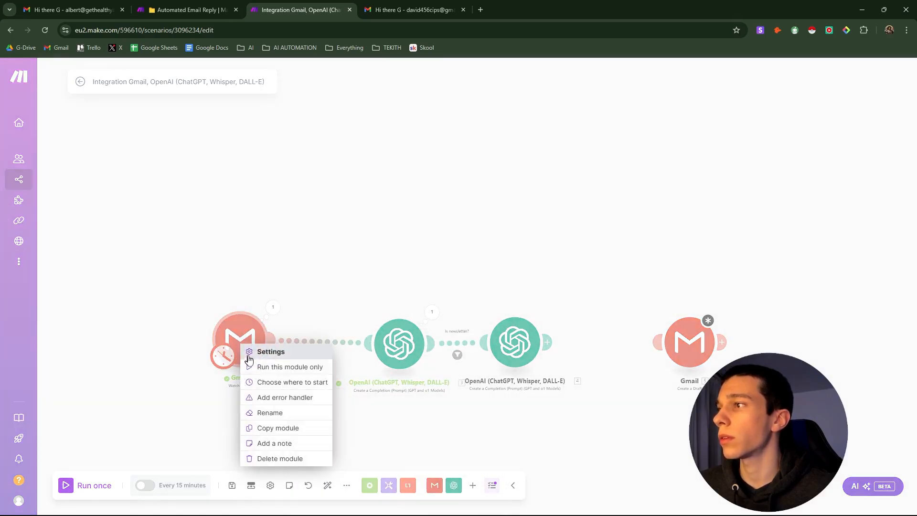
pyautogui.click(285, 382)
pyautogui.click(281, 373)
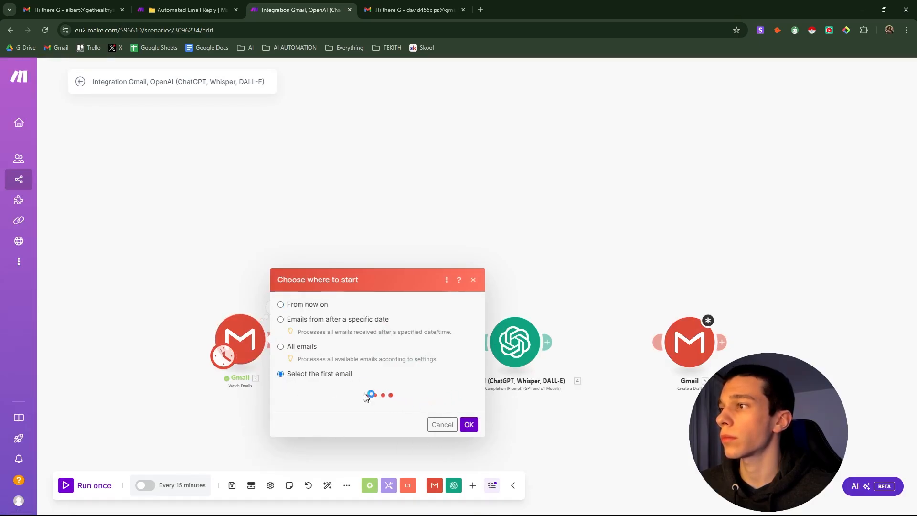
pyautogui.click(356, 356)
pyautogui.click(469, 450)
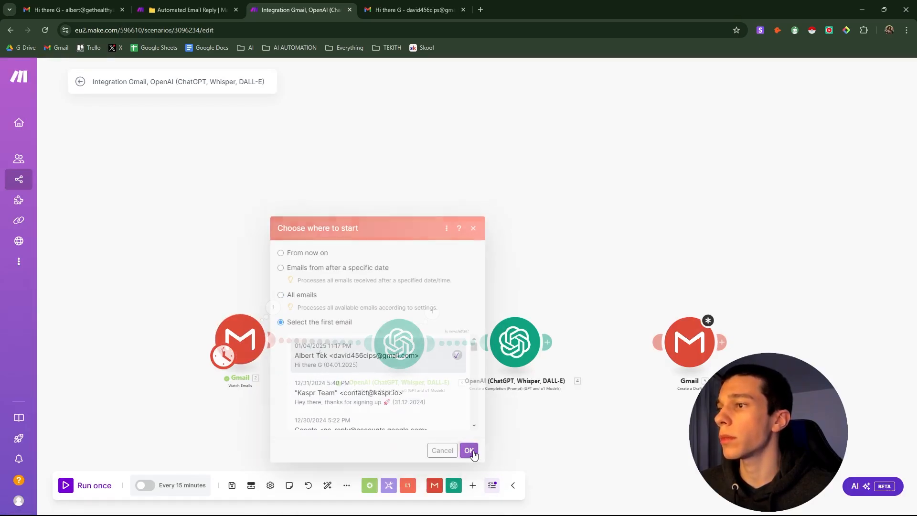
# Run the scenario once and inspect the second OpenAI module's output.
pyautogui.click(79, 485)
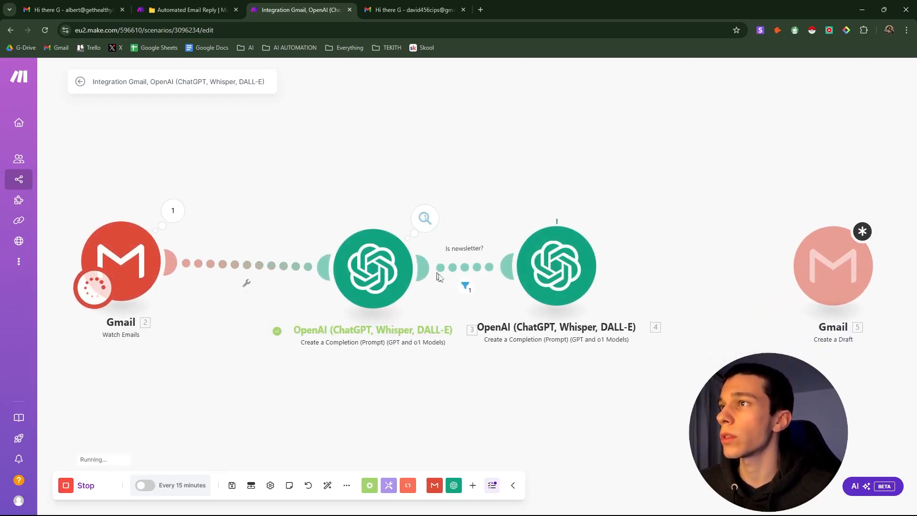
pyautogui.click(537, 268)
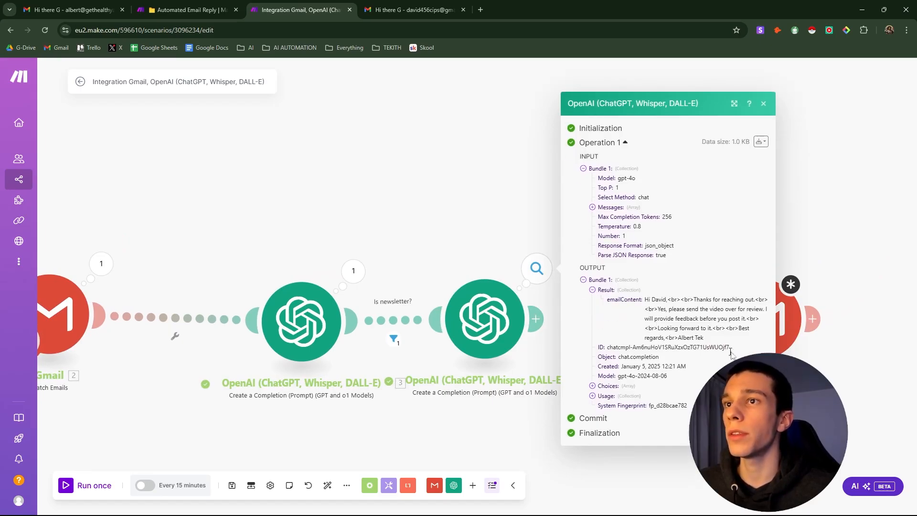
# Connect the second OpenAI module to the Gmail Create a Draft module again.
pyautogui.moveTo(862, 386); pyautogui.dragTo(713, 369)
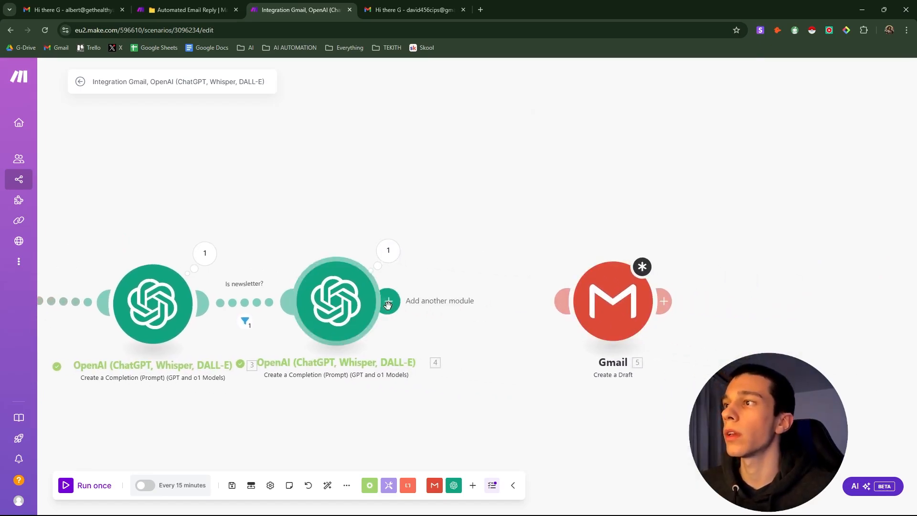
pyautogui.moveTo(388, 303); pyautogui.dragTo(566, 313)
pyautogui.click(567, 313)
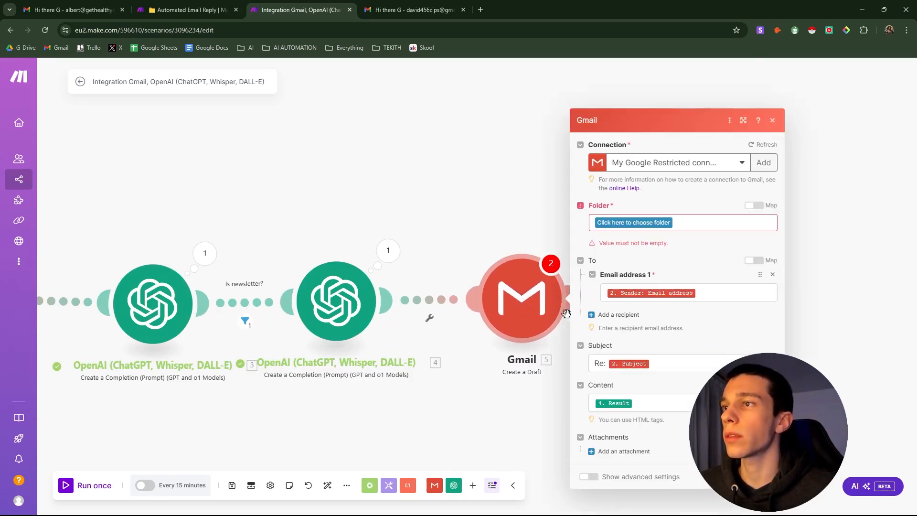
# Remove the Result mapping from the draft's content and close the module's settings.
pyautogui.click(659, 402)
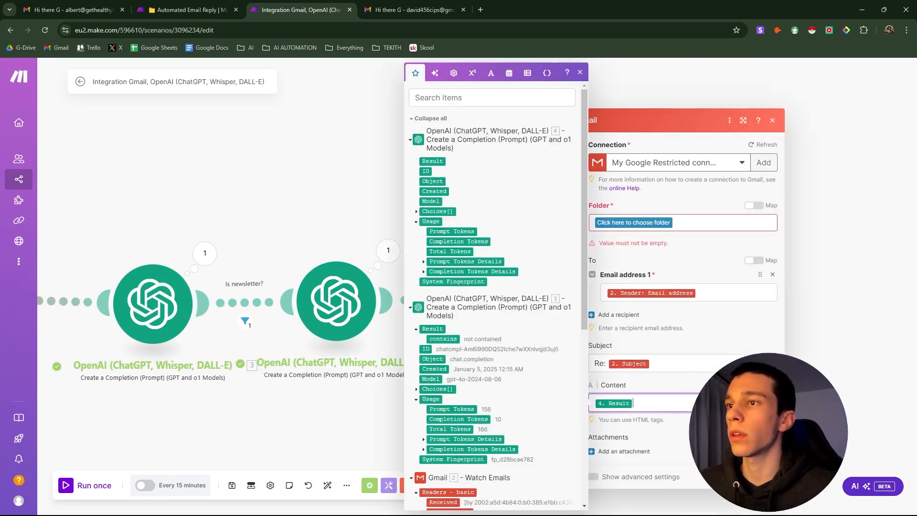
pyautogui.press('BackSpace')
pyautogui.click(358, 212)
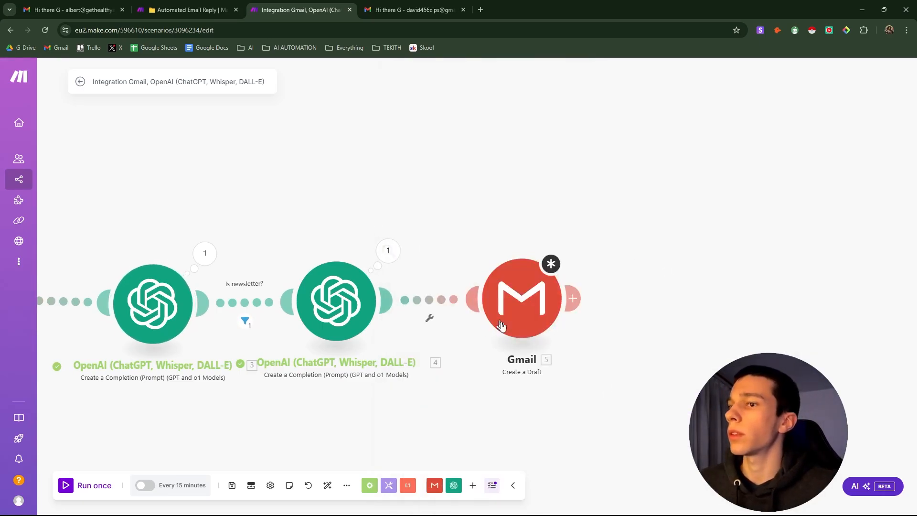
# Save the scenario despite the Gmail module's warnings and leave the editor for the scenario overview.
pyautogui.click(231, 486)
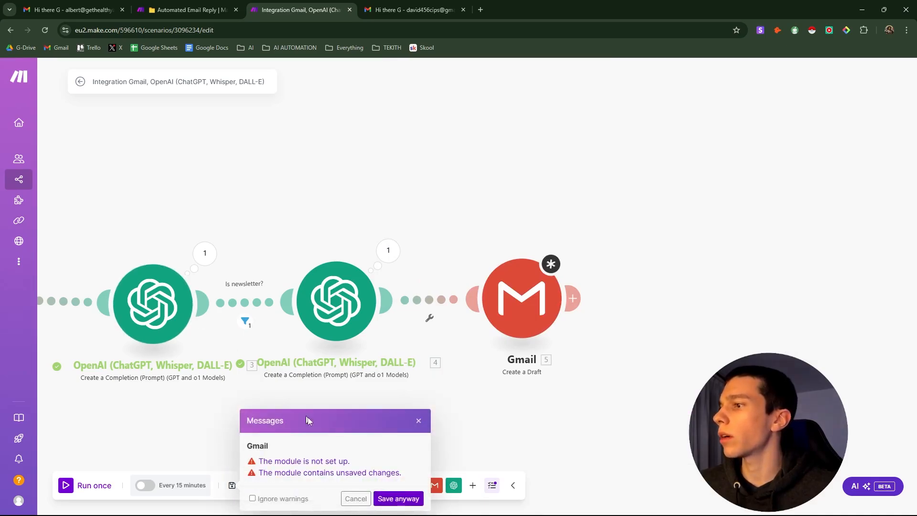
pyautogui.click(397, 498)
pyautogui.click(79, 84)
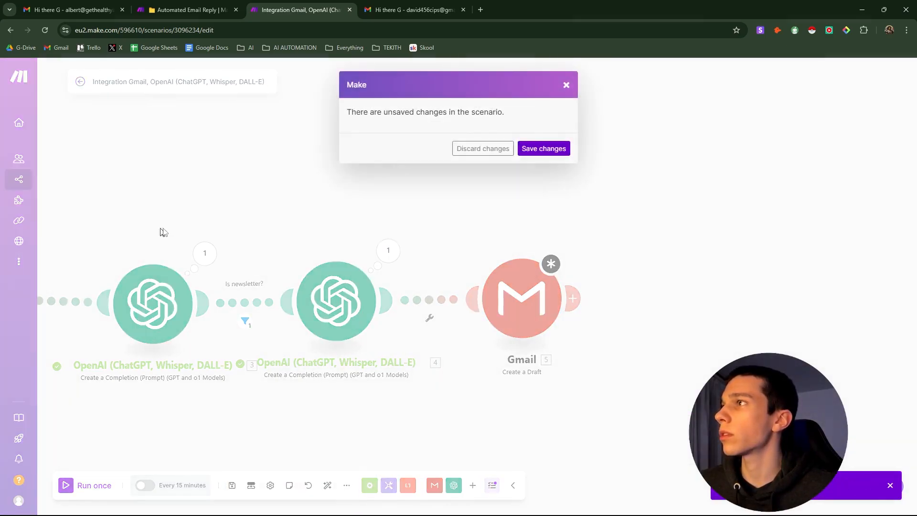
pyautogui.click(550, 149)
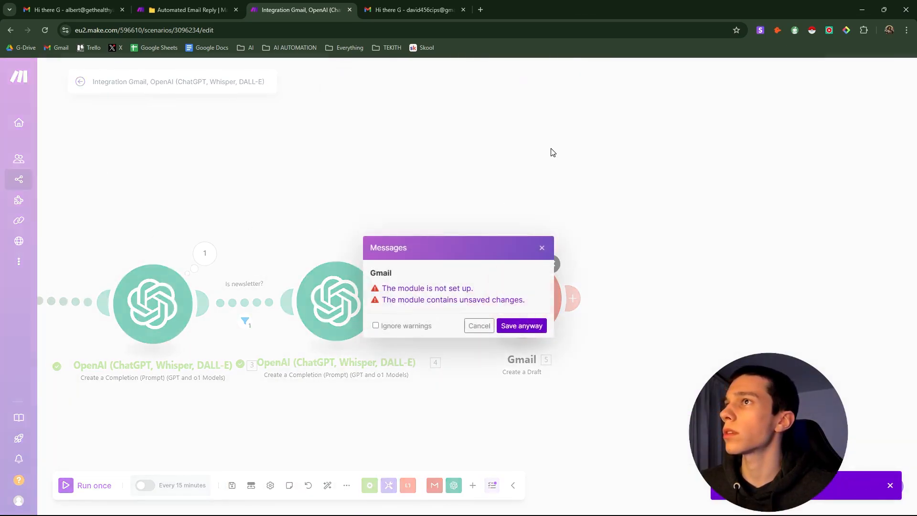
pyautogui.click(515, 327)
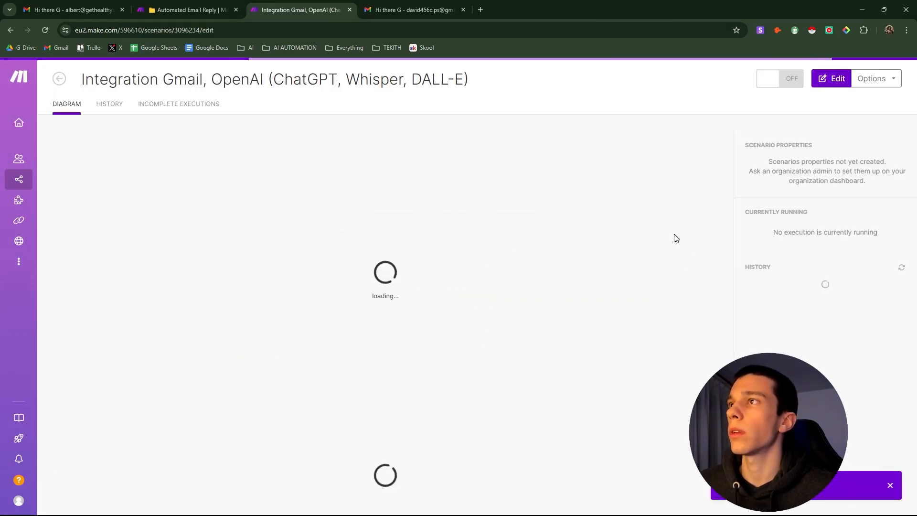
# Reopen the Create a Draft module in the editor and add a recipient mapped to the Watch Emails sender's Email address.
pyautogui.click(655, 264)
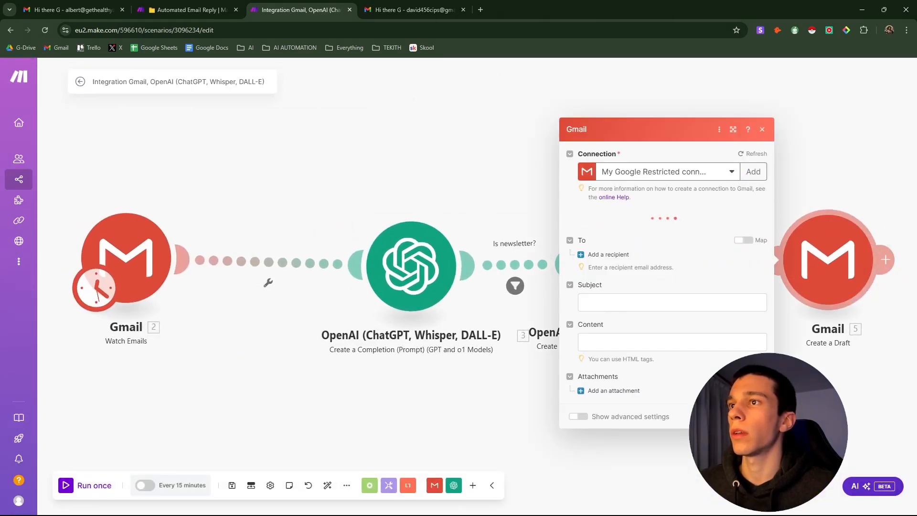
pyautogui.click(621, 303)
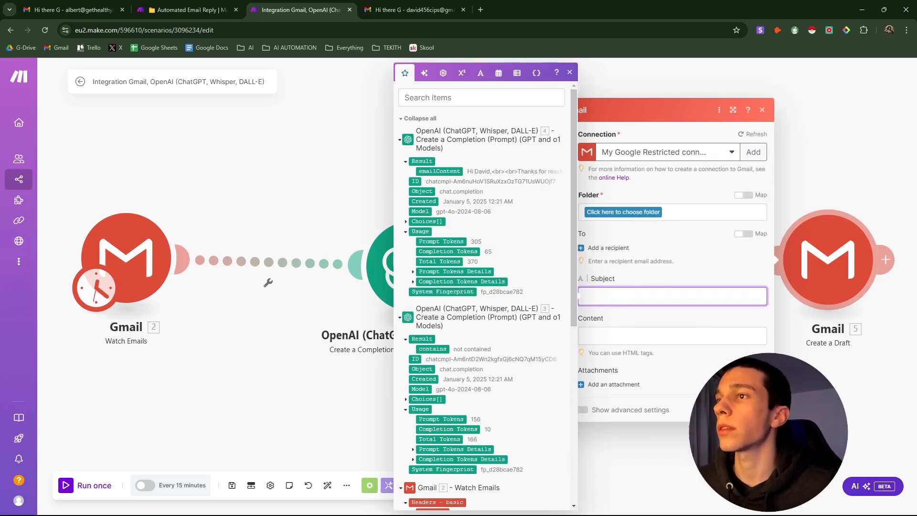
pyautogui.click(617, 248)
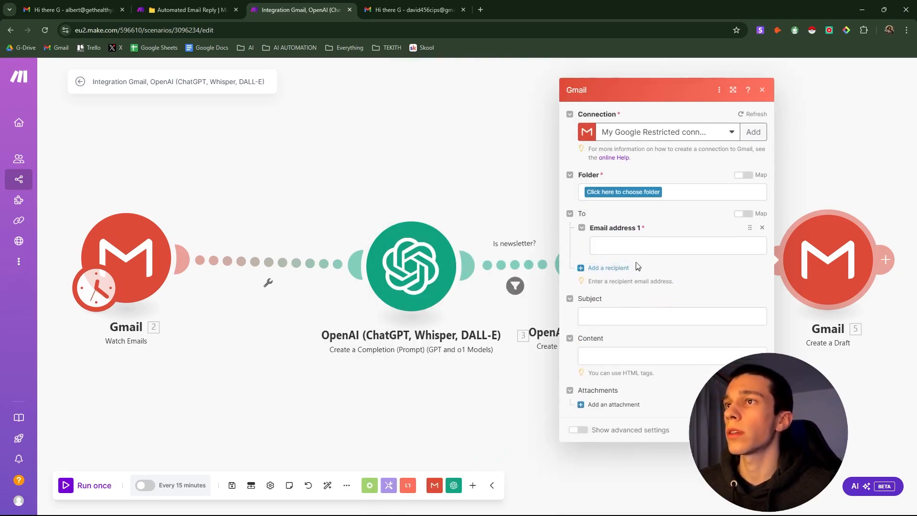
pyautogui.click(636, 245)
pyautogui.scroll(-15, 450, 331)
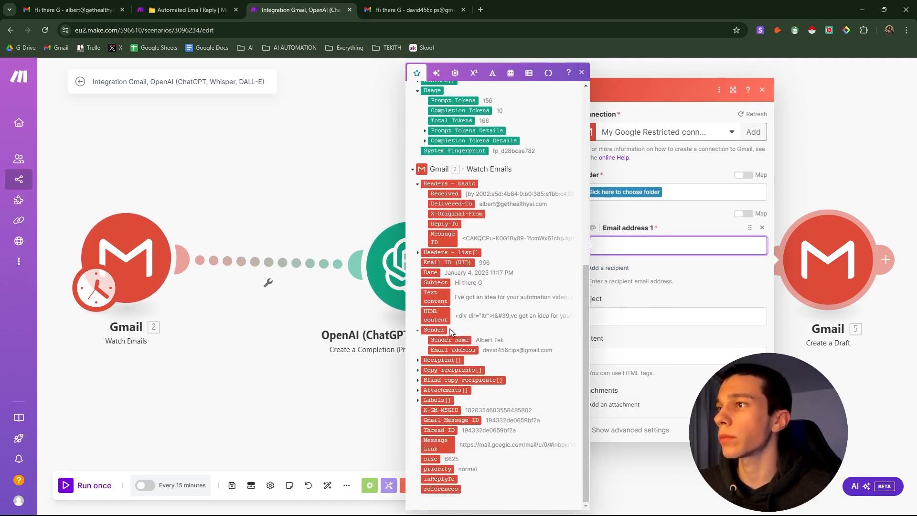
pyautogui.click(453, 350)
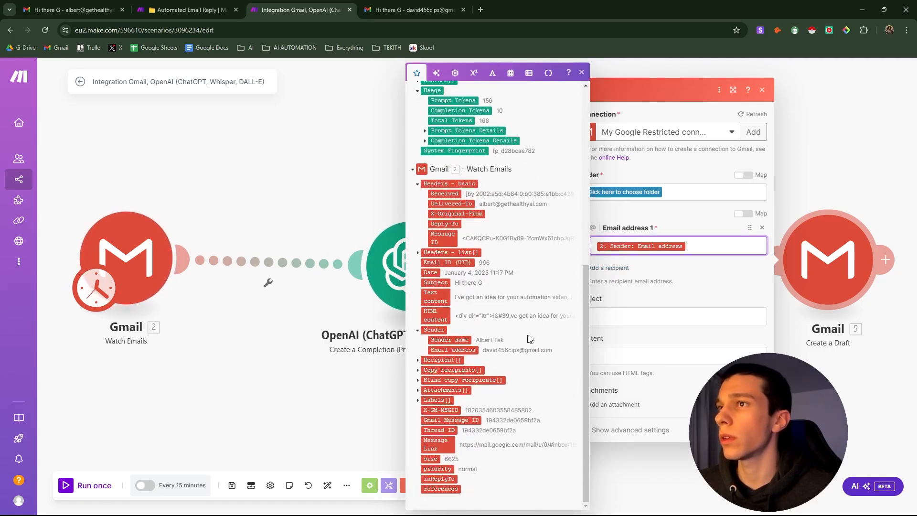
# Set the draft's subject to "Re:" plus the Watch Emails Subject, and map its content to the second OpenAI module's emailContent.
pyautogui.click(612, 317)
pyautogui.write('Re:')
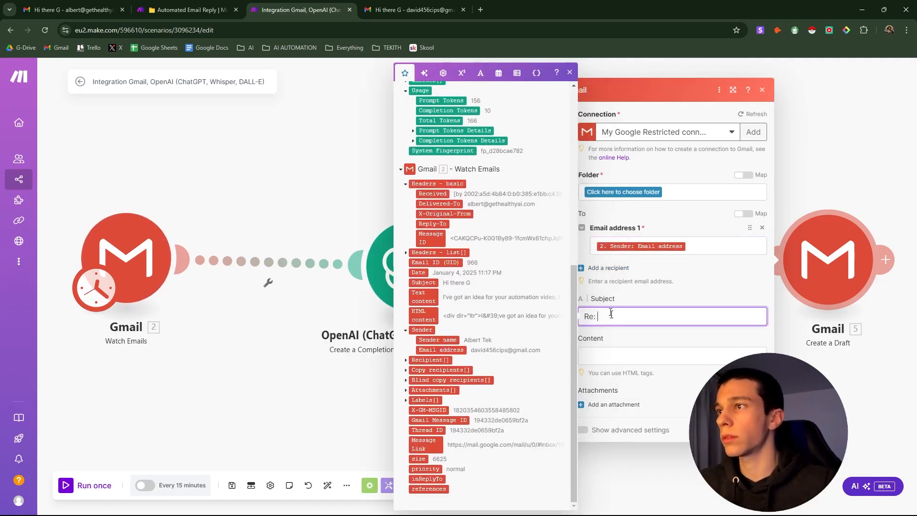
pyautogui.click(431, 284)
pyautogui.press('Tab')
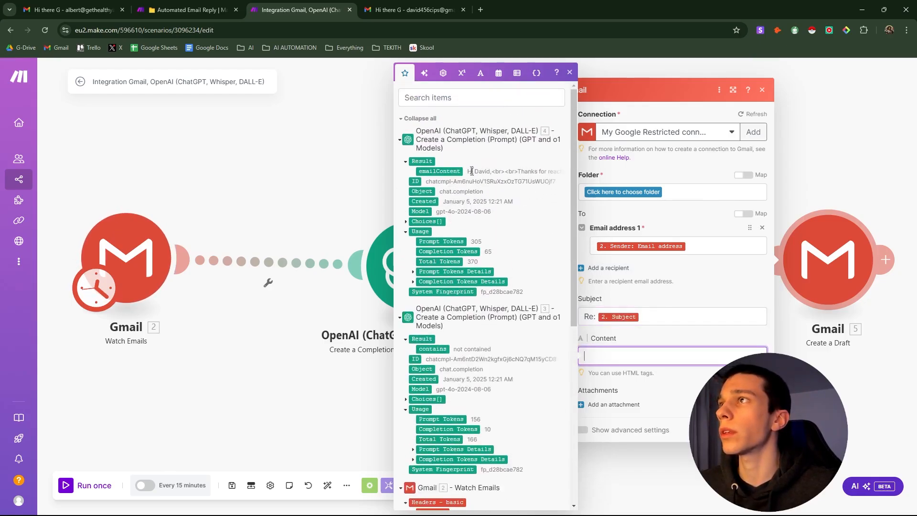
pyautogui.click(453, 173)
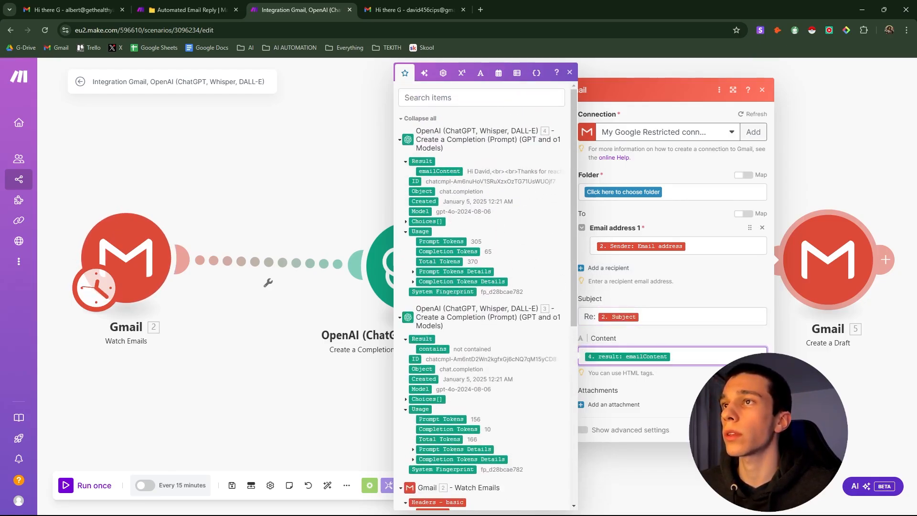
# Set the draft's folder to Drafts and close the module's settings.
pyautogui.click(624, 194)
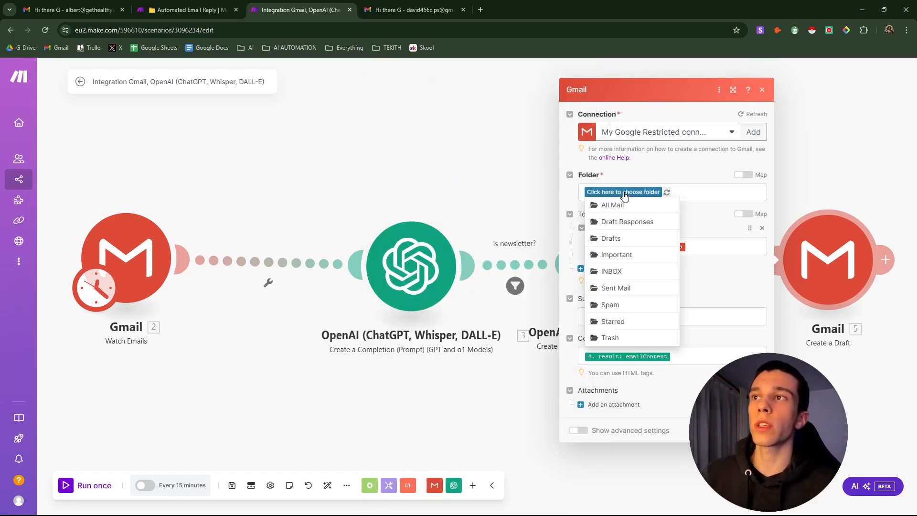
pyautogui.click(625, 244)
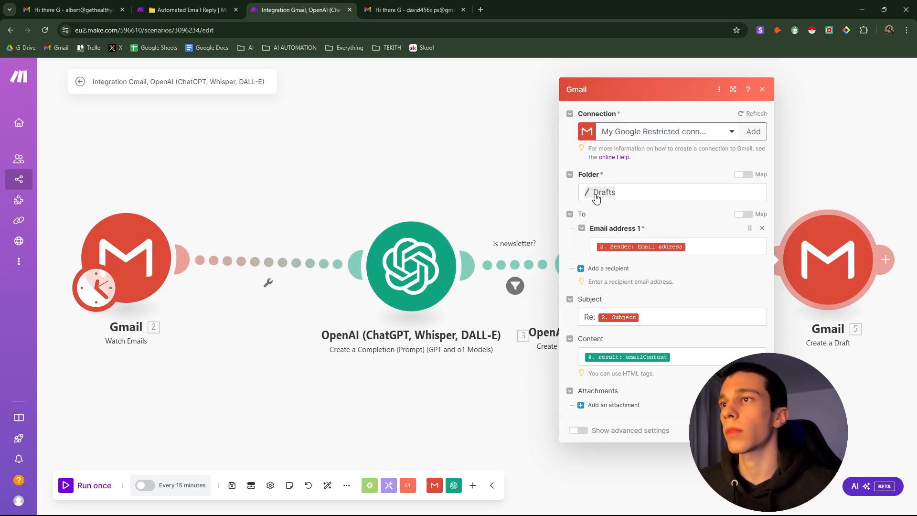
pyautogui.press('Escape')
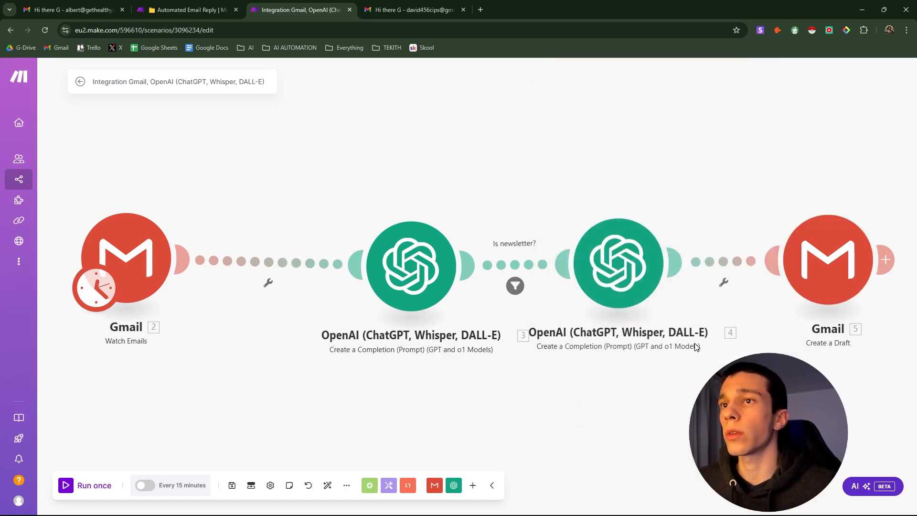
pyautogui.scroll(-3, 696, 348)
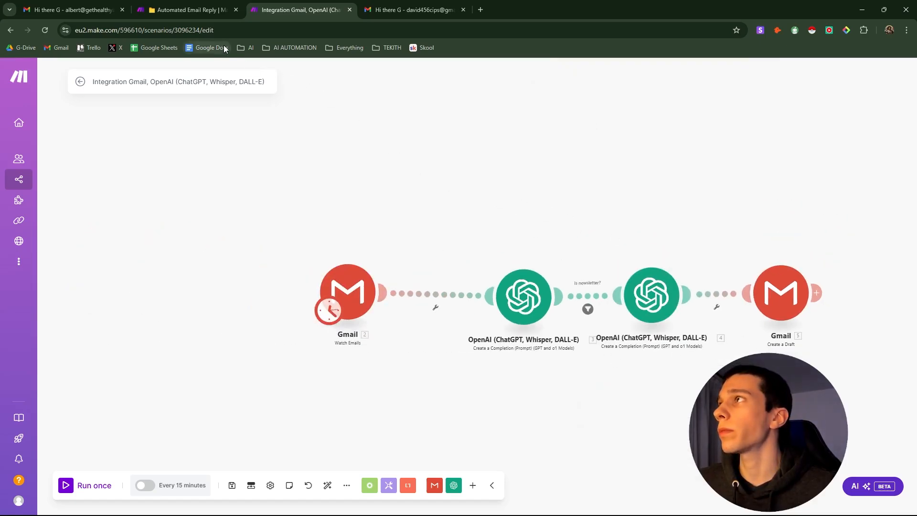
# Switch to Gmail and review the "Hi there G" test email in the sender's sent mail and the recipient's inbox.
pyautogui.click(411, 9)
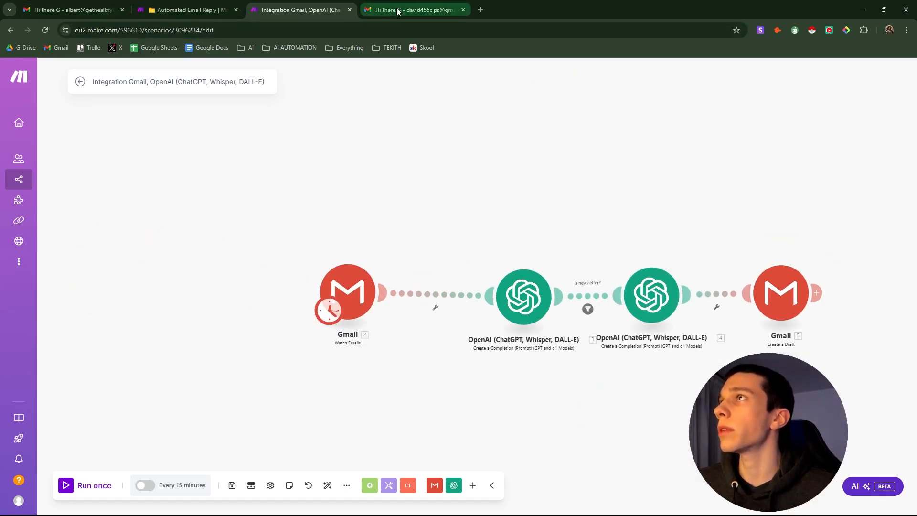
pyautogui.moveTo(157, 172); pyautogui.dragTo(467, 176)
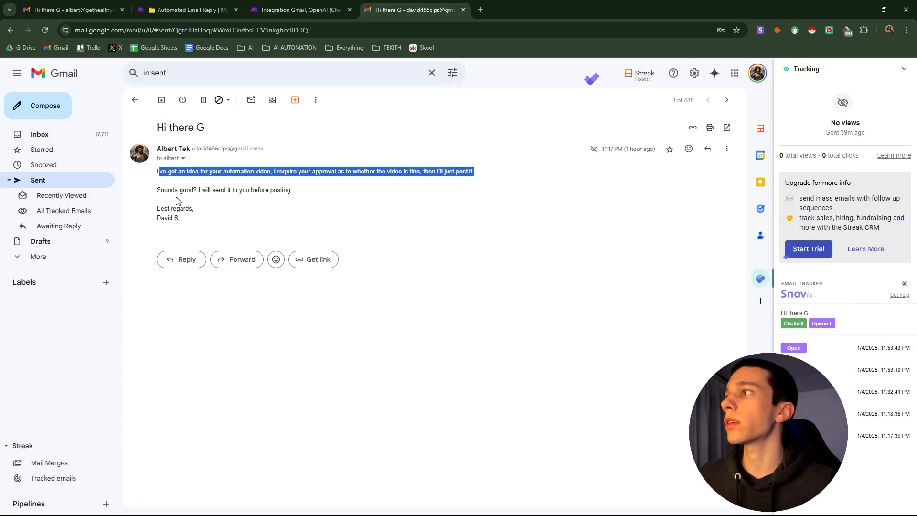
pyautogui.moveTo(200, 190); pyautogui.dragTo(292, 191)
pyautogui.click(303, 196)
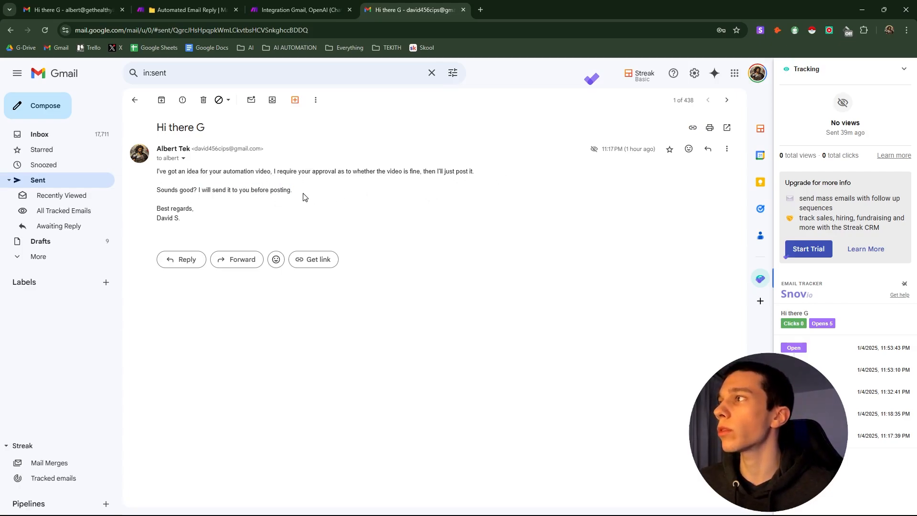
pyautogui.click(90, 10)
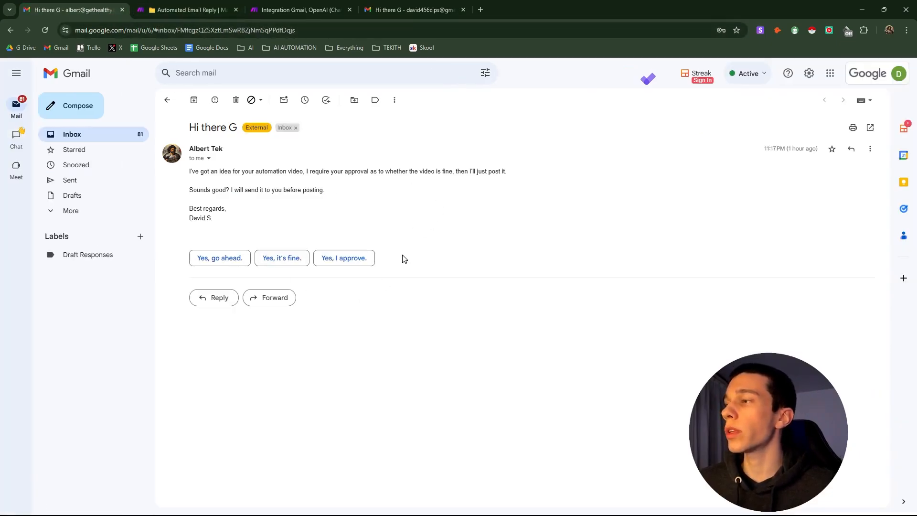
# Switch to Make, set the Watch Emails module to start from the "Hi there G" email, and run the scenario once.
pyautogui.click(301, 10)
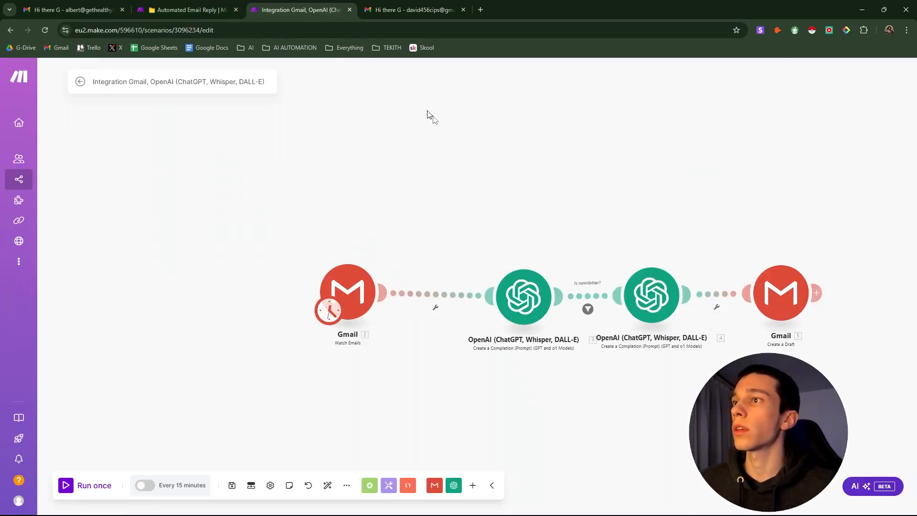
pyautogui.click(357, 291)
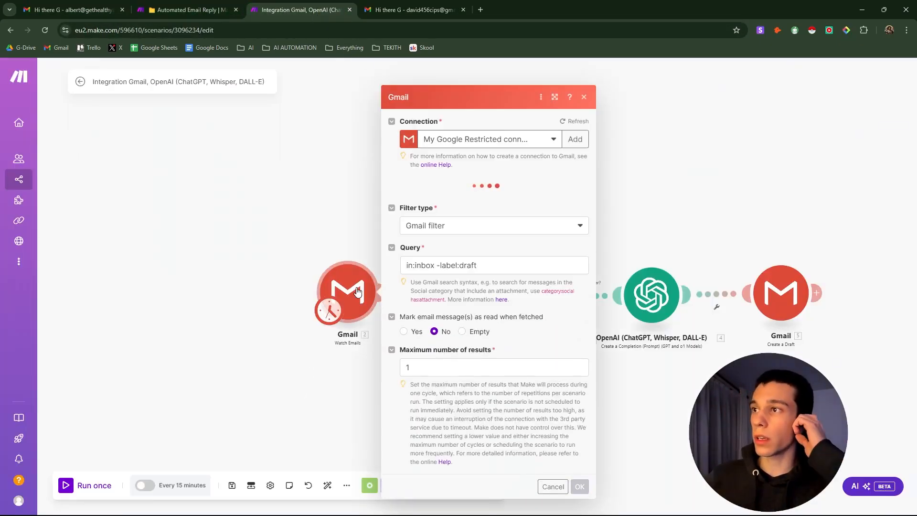
pyautogui.rightClick(340, 293)
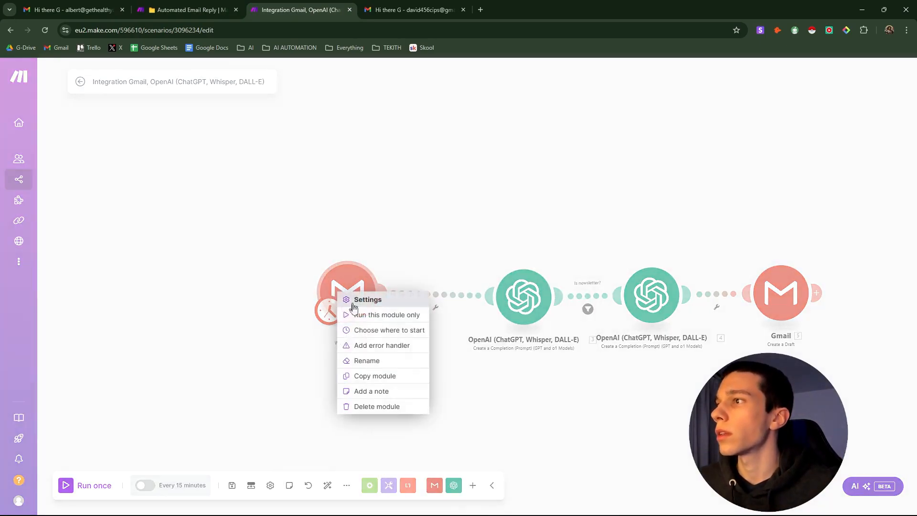
pyautogui.click(381, 331)
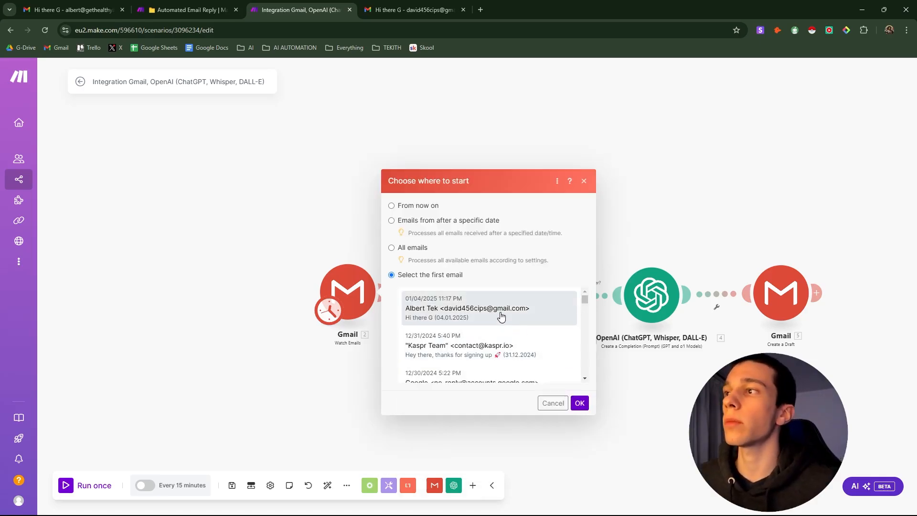
pyautogui.click(501, 316)
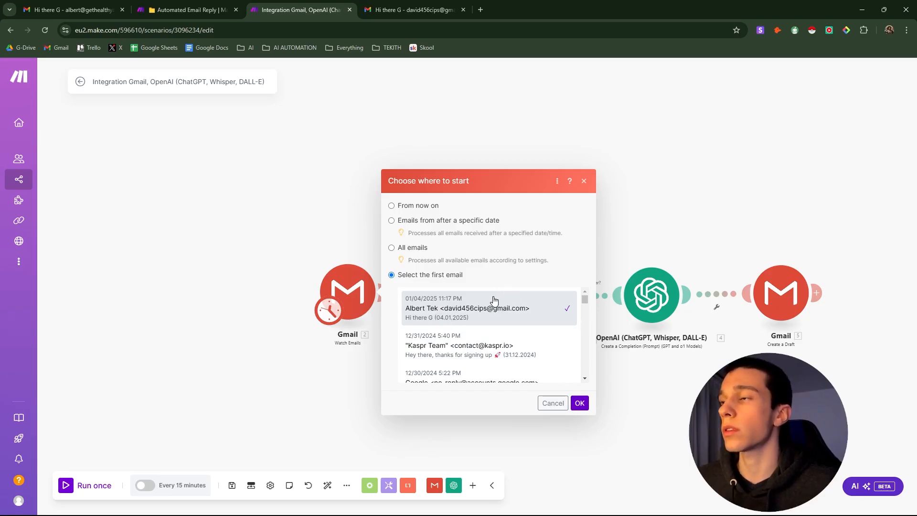
pyautogui.click(586, 402)
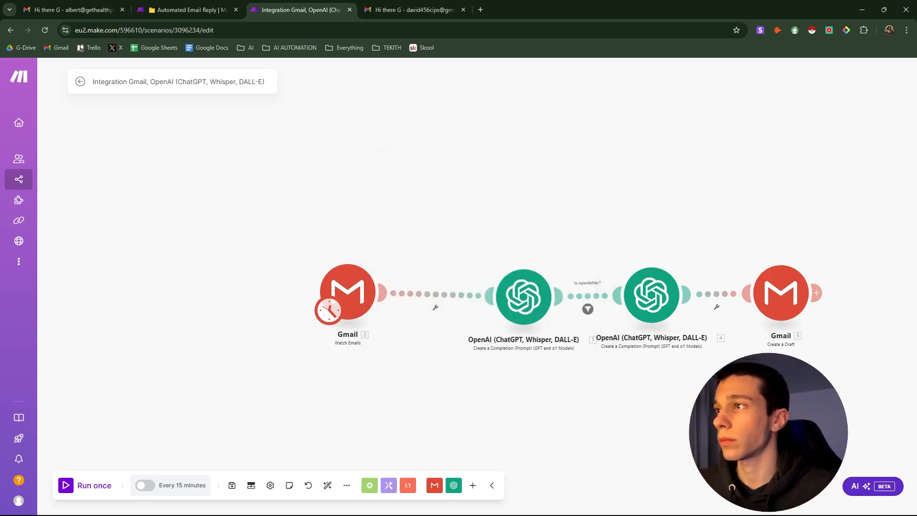
pyautogui.click(69, 486)
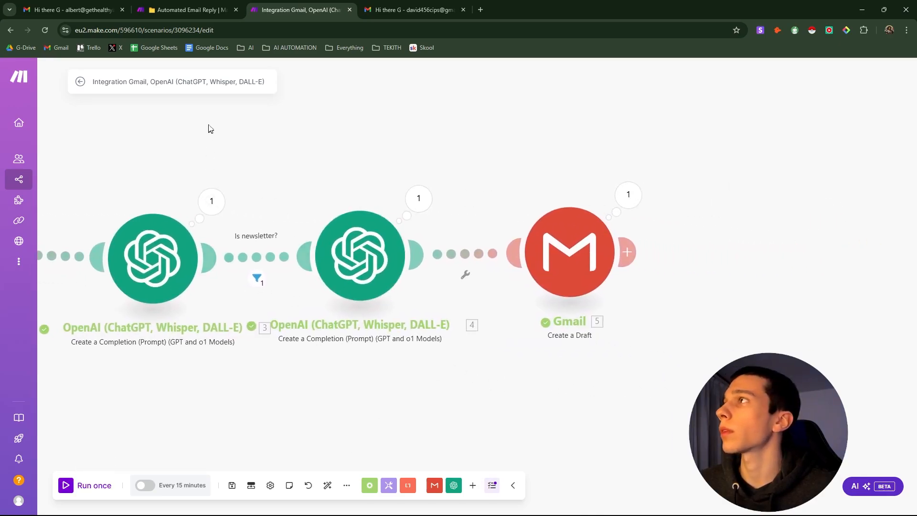
# Switch to Gmail, reload the recipient's mailbox, and check the drafts for the generated "Hi there G" reply.
pyautogui.click(69, 10)
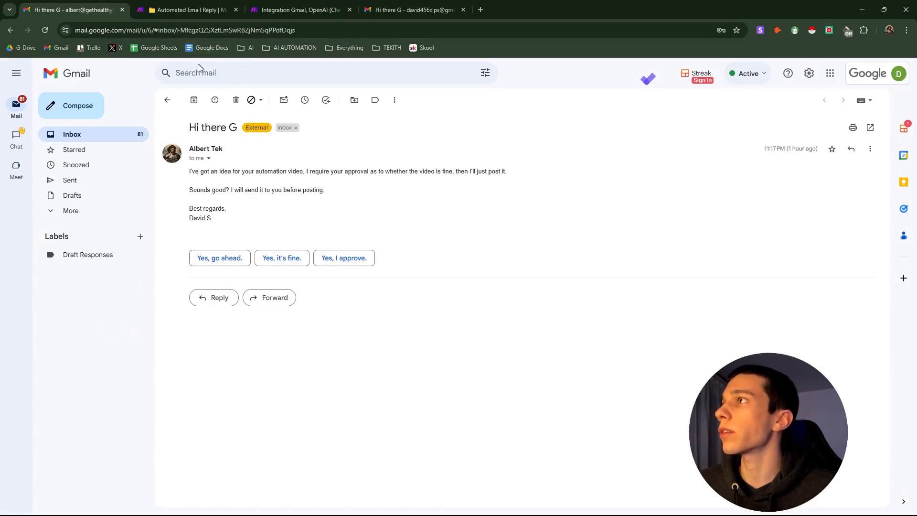
pyautogui.click(46, 32)
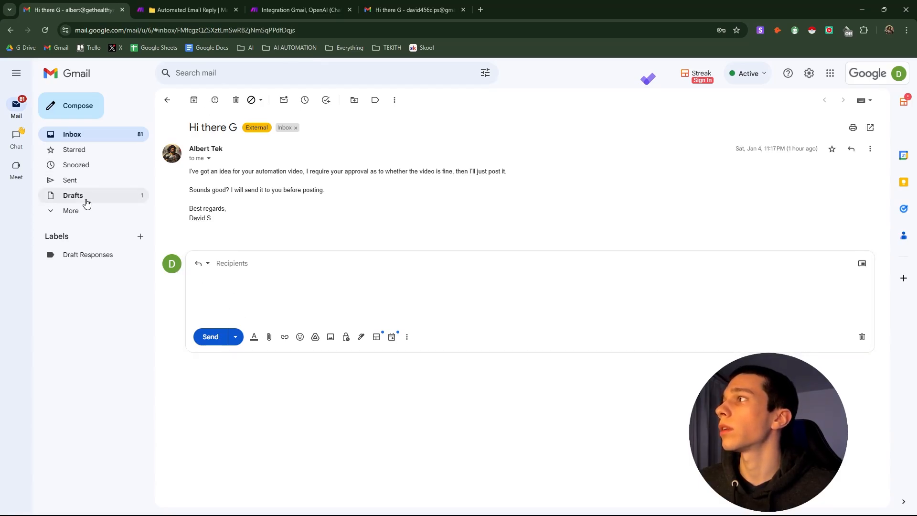
pyautogui.click(110, 198)
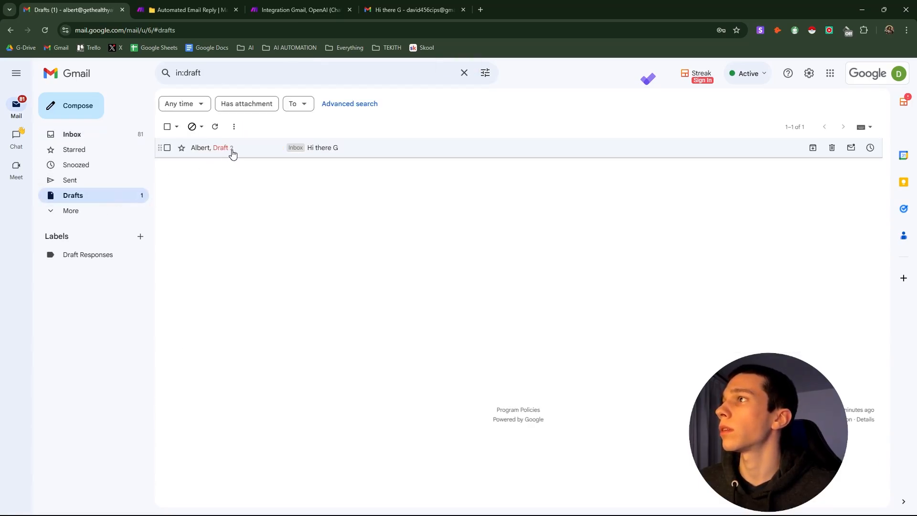
pyautogui.click(233, 152)
pyautogui.click(422, 10)
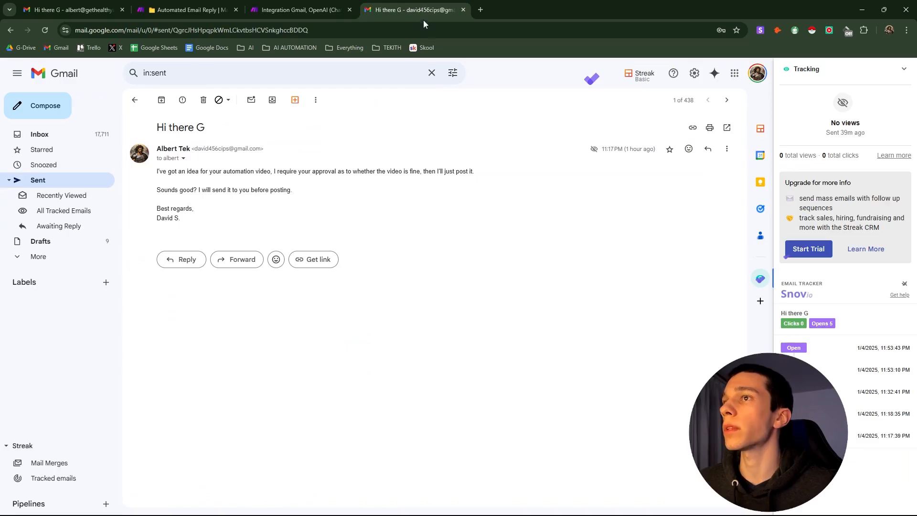
# Return to Make and inspect the Create a Draft run details and the second OpenAI module's output result.
pyautogui.click(301, 9)
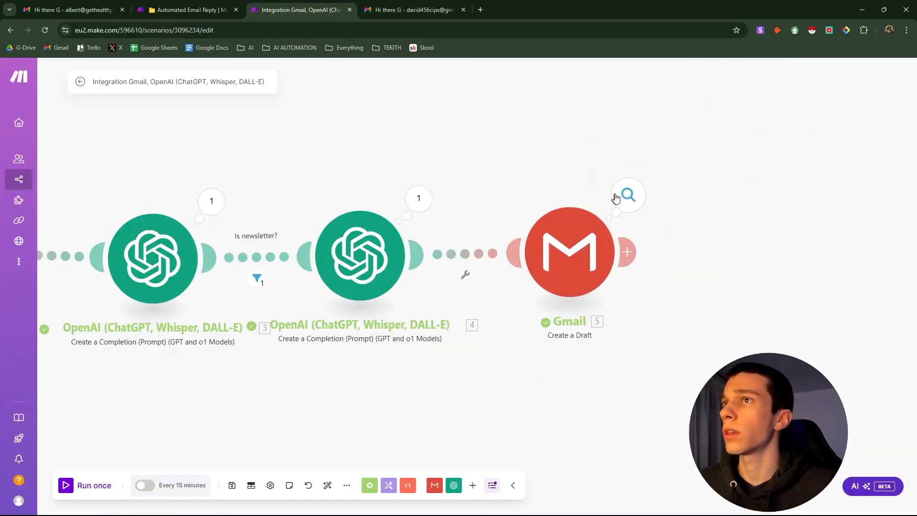
pyautogui.click(625, 197)
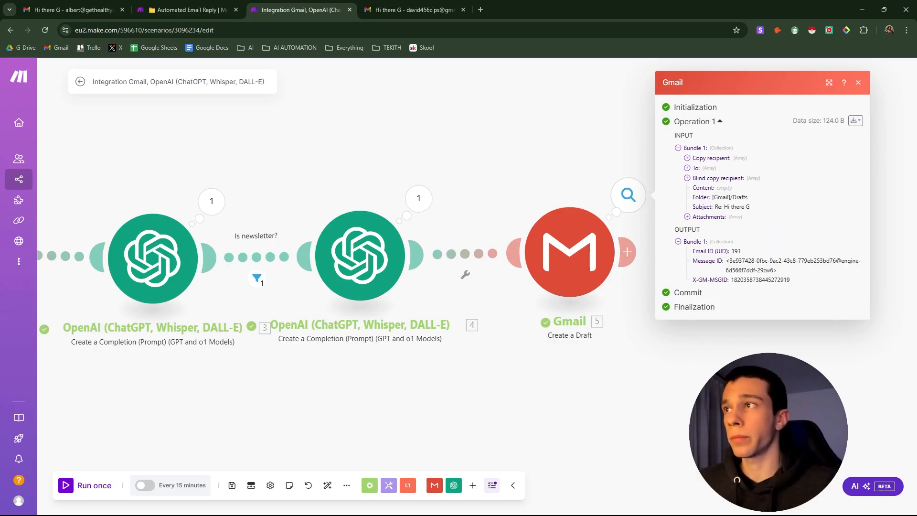
pyautogui.click(419, 198)
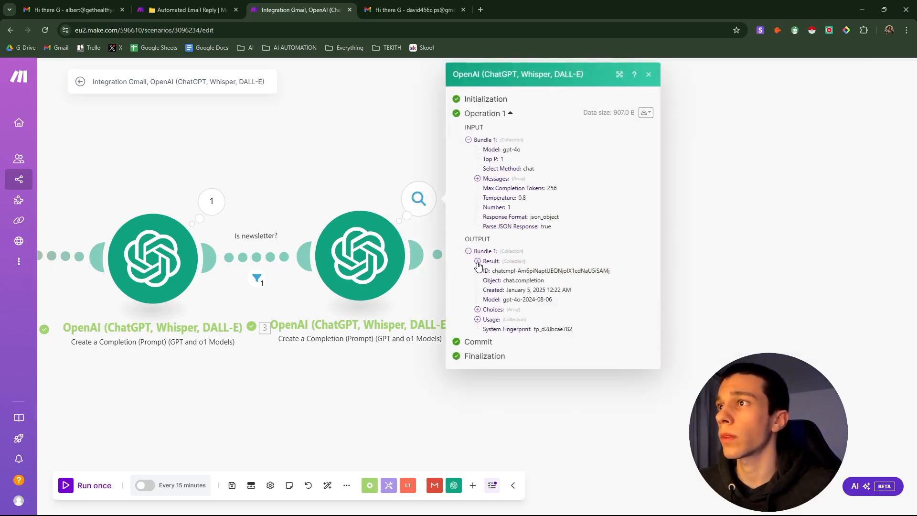
pyautogui.click(477, 261)
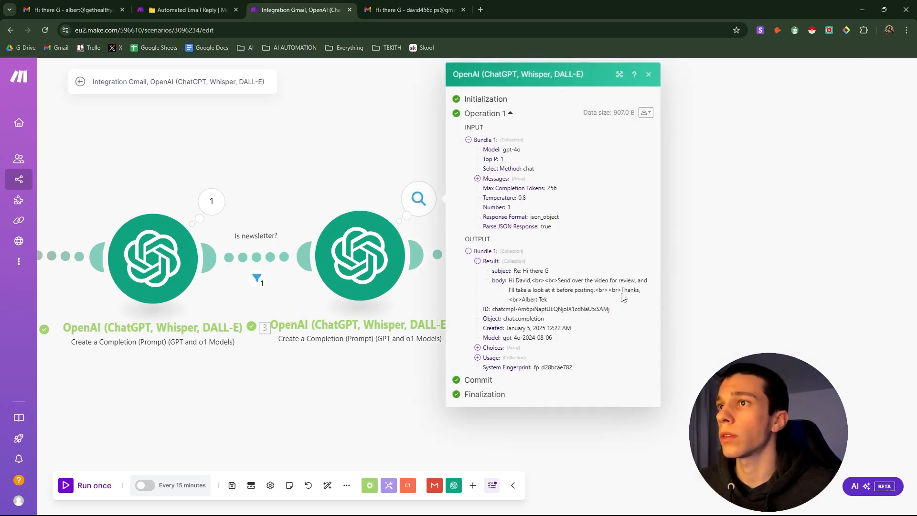
pyautogui.click(735, 307)
# Remove the emailContent mapping from the Create a Draft module's content.
pyautogui.click(570, 253)
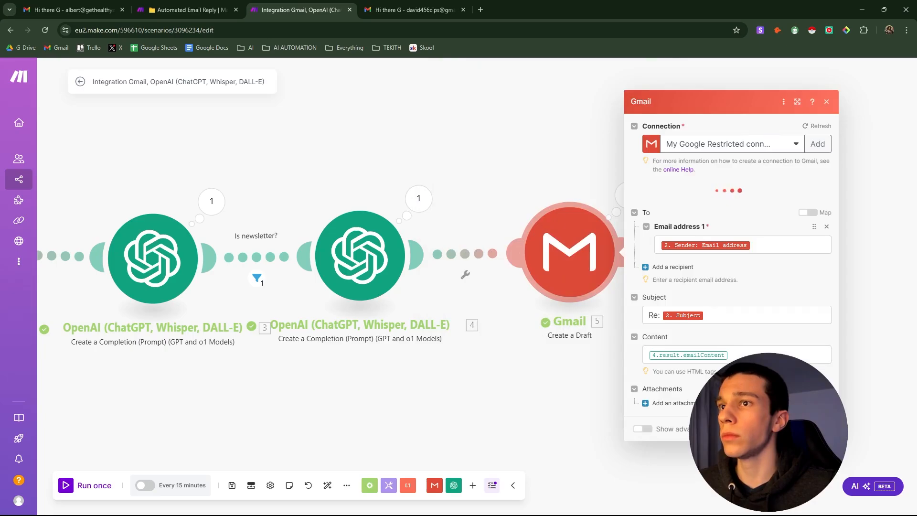
pyautogui.click(716, 355)
pyautogui.press('BackSpace')
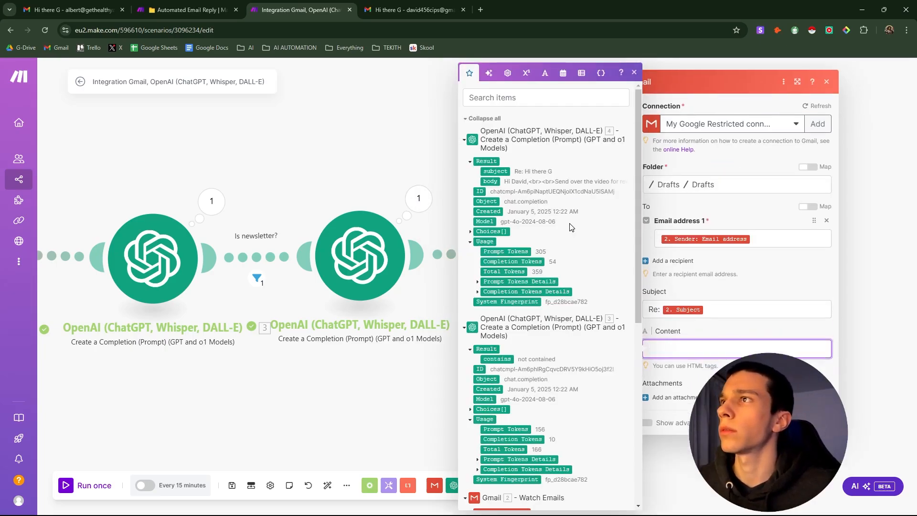
# Add the note "- Don't output the subject" after the new-line rule in the second OpenAI module's system prompt.
pyautogui.click(377, 244)
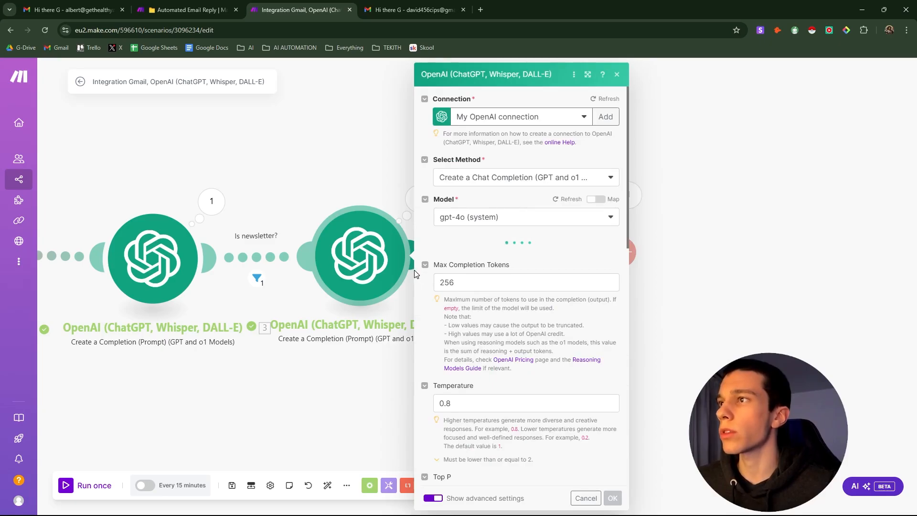
pyautogui.scroll(-1, 500, 335)
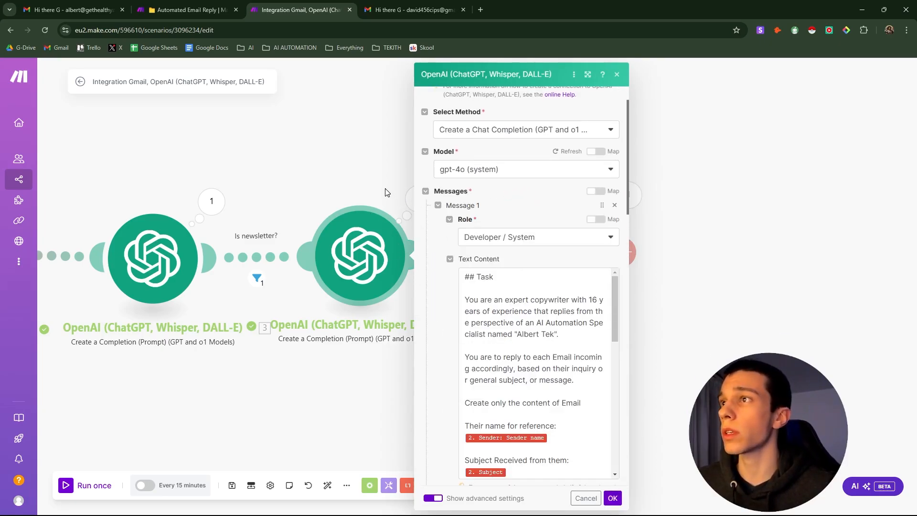
pyautogui.scroll(-3, 535, 372)
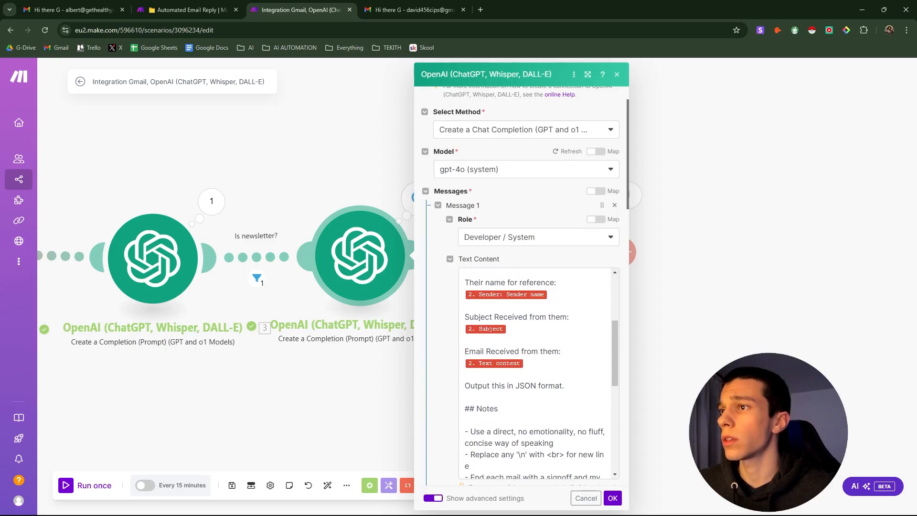
pyautogui.scroll(-3, 535, 373)
pyautogui.click(469, 322)
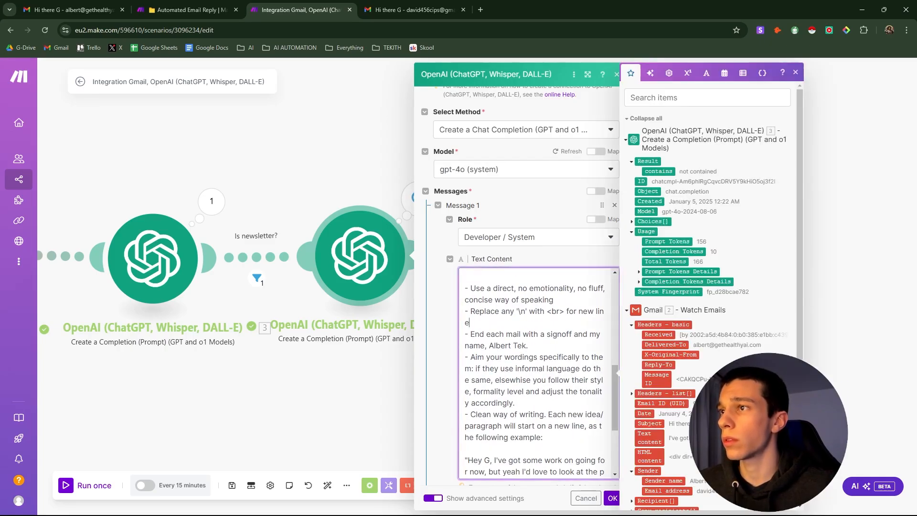
pyautogui.press('Return')
pyautogui.write("- Don't output the subject")
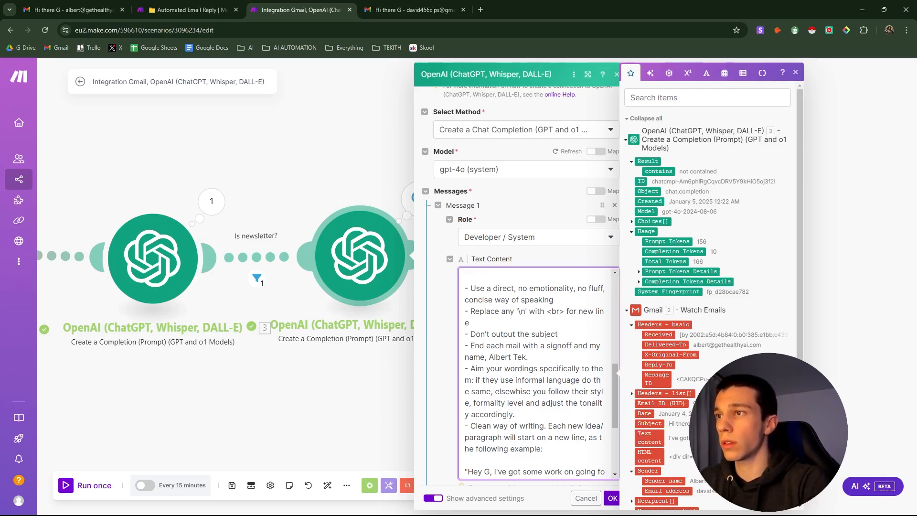
# Add the line Variable name: "content" below "Create only the content of Email." in the prompt and save the module's settings.
pyautogui.scroll(4, 547, 348)
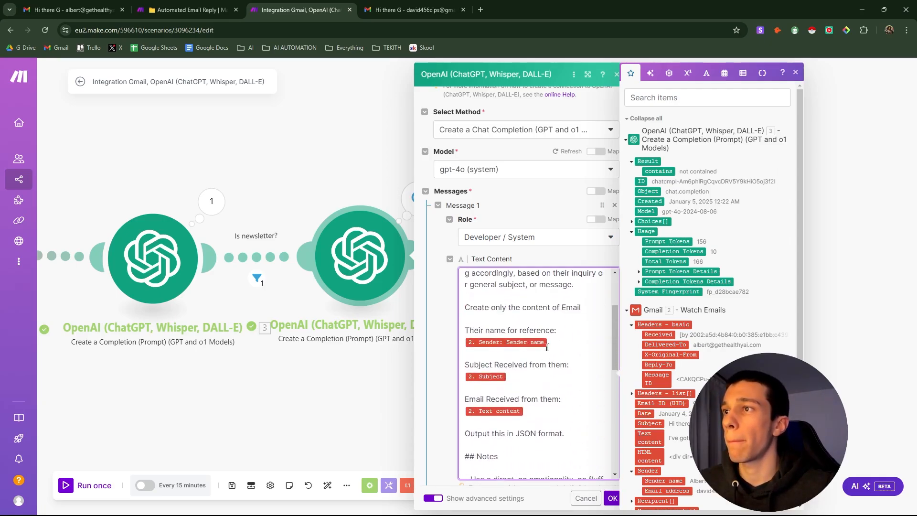
pyautogui.scroll(1, 538, 373)
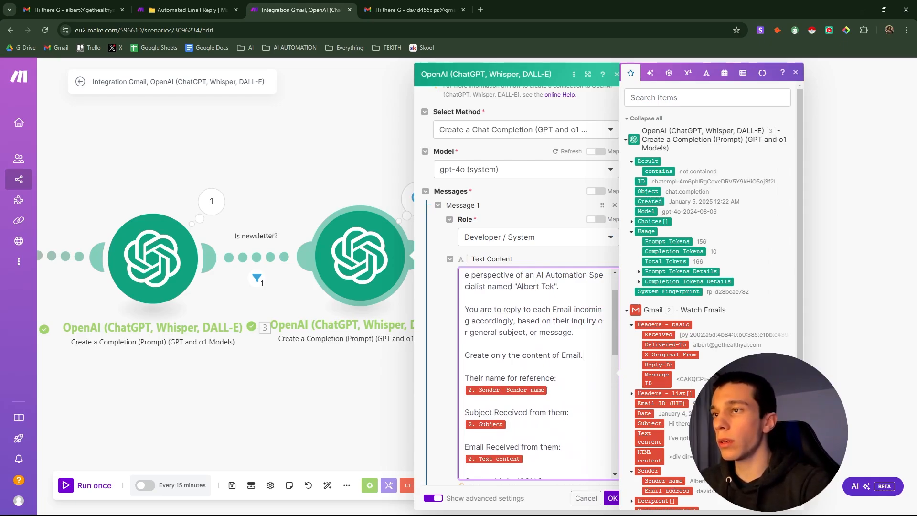
pyautogui.write('.')
pyautogui.press('Return')
pyautogui.press('Return')
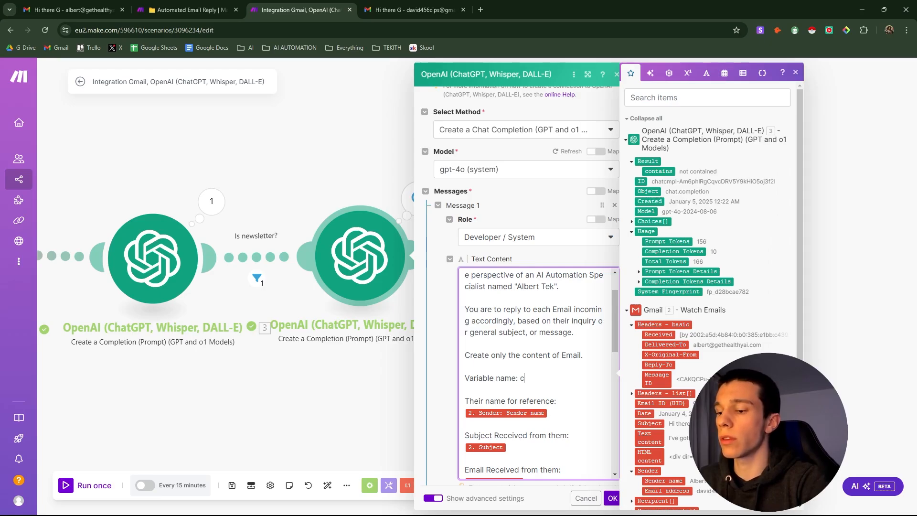
pyautogui.write('ntent')
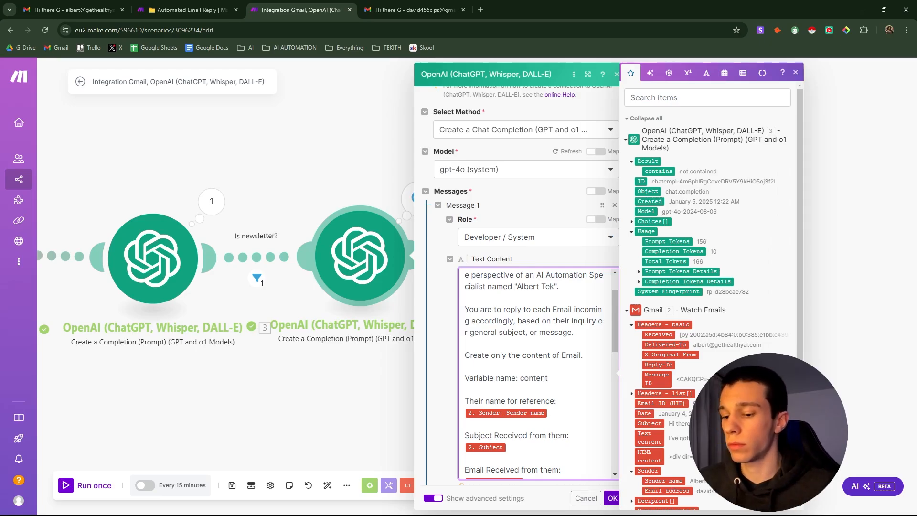
pyautogui.write('"')
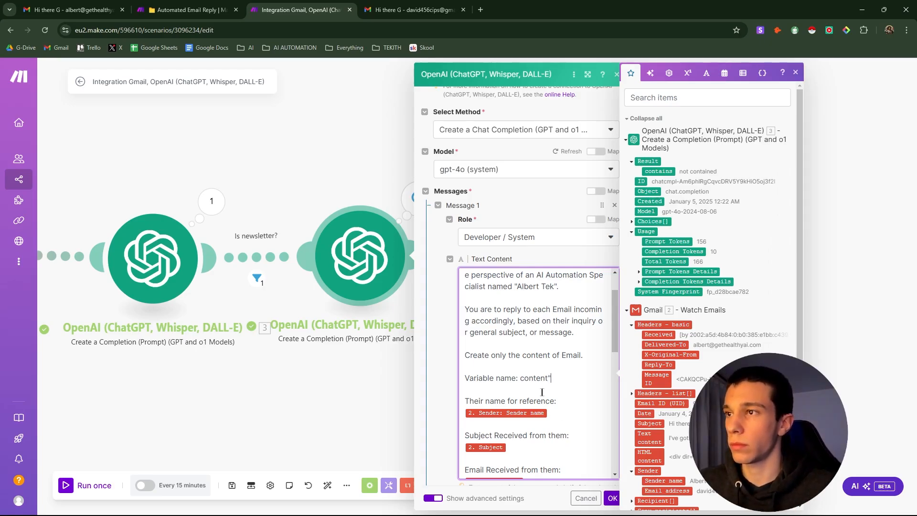
pyautogui.click(521, 378)
pyautogui.write('"')
pyautogui.click(613, 499)
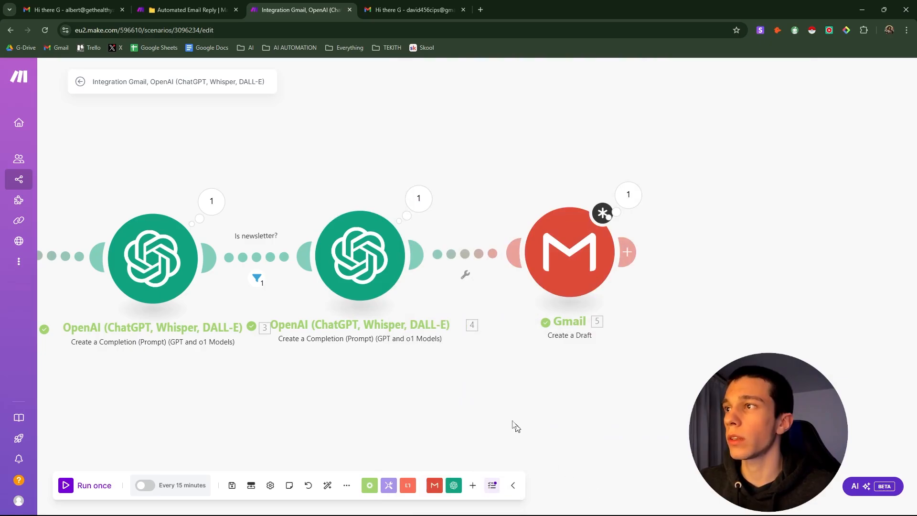
# Unlink the Create a Draft module from the second OpenAI module.
pyautogui.rightClick(475, 256)
pyautogui.click(500, 283)
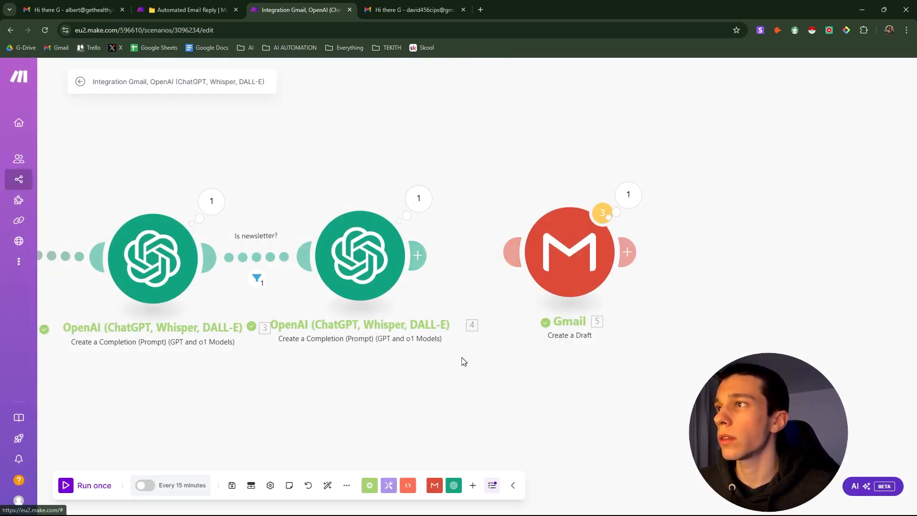
pyautogui.moveTo(463, 360); pyautogui.dragTo(539, 369)
# Run only the second OpenAI module with the saved sender name, "Important: Confirm Your Subscription" subject and sample text content.
pyautogui.rightClick(515, 285)
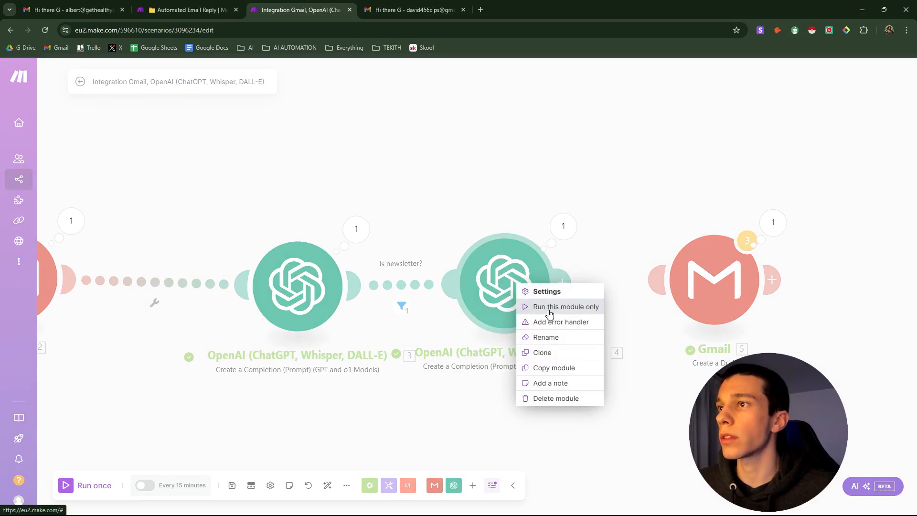
pyautogui.click(549, 306)
pyautogui.click(624, 327)
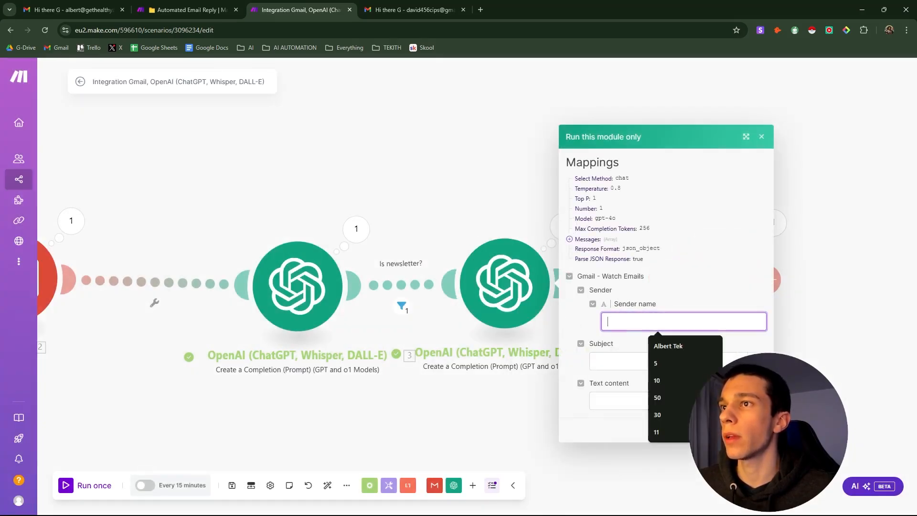
pyautogui.click(652, 350)
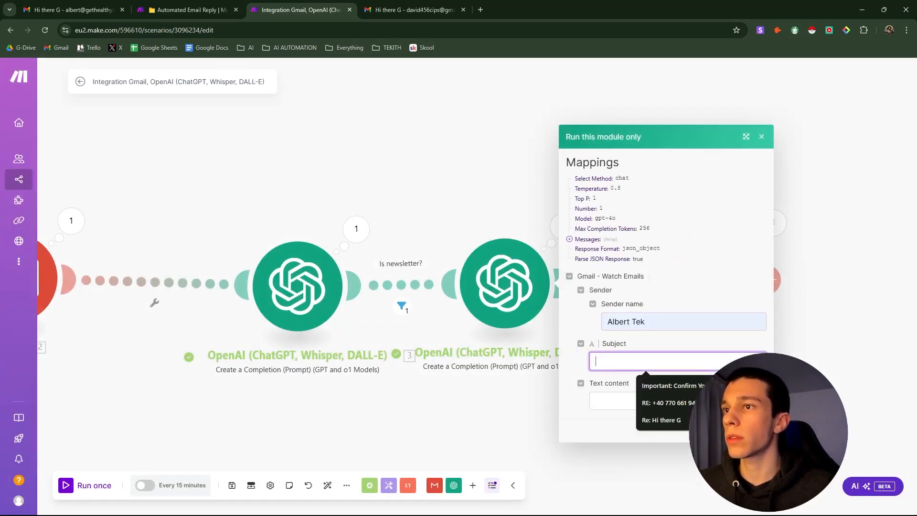
pyautogui.click(651, 389)
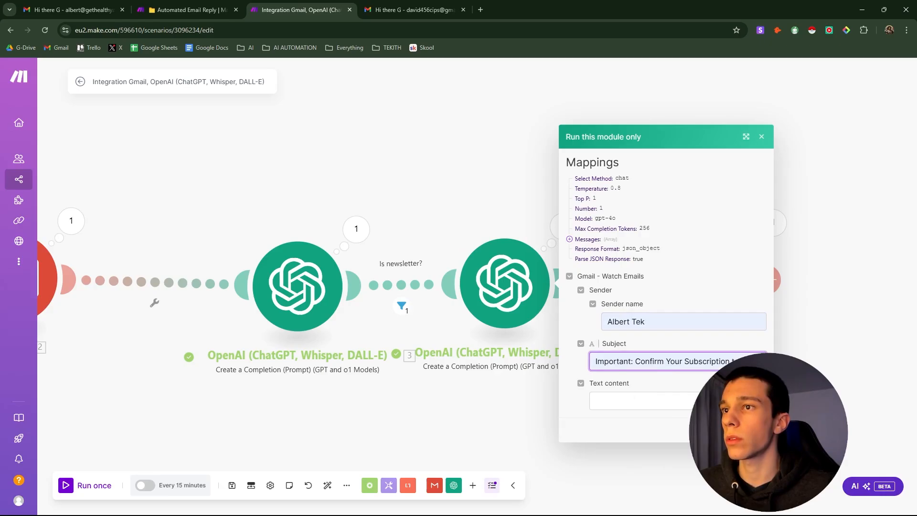
pyautogui.click(618, 401)
pyautogui.click(657, 425)
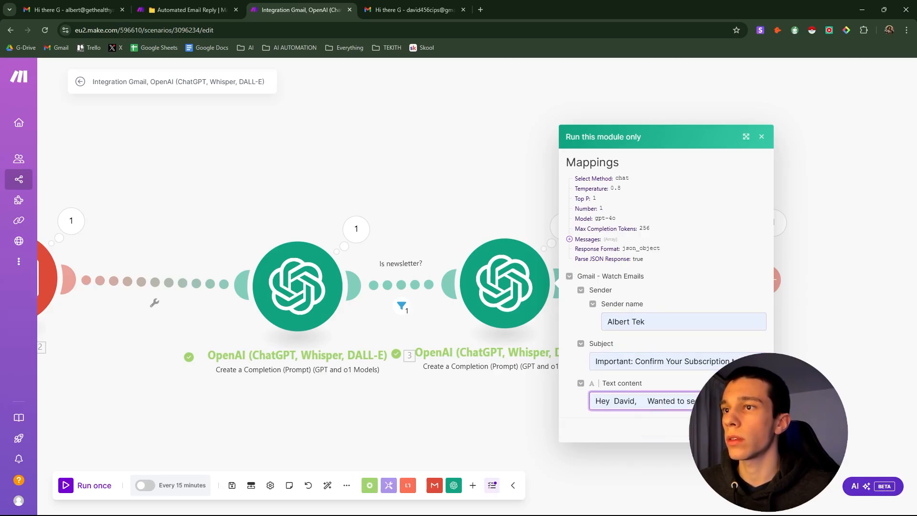
pyautogui.click(755, 430)
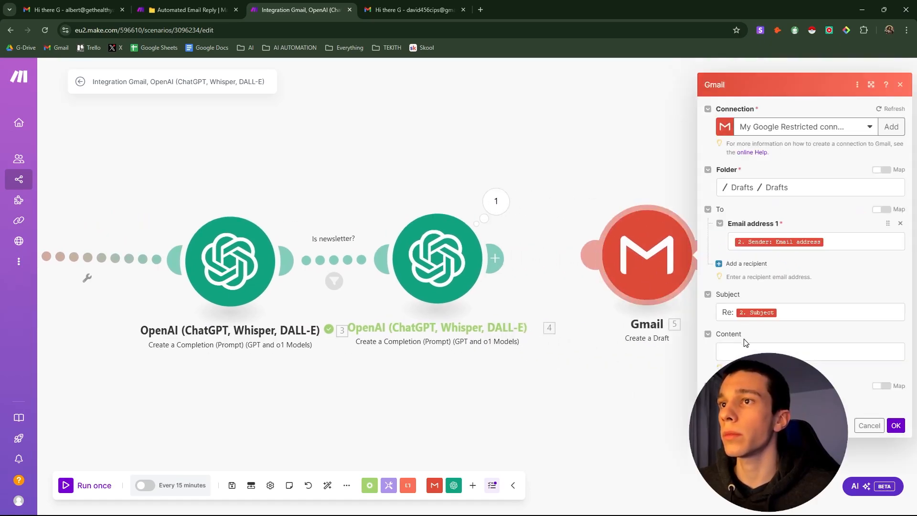
# Reconnect the Create a Draft module to the second OpenAI module and confirm its settings with the Content field left empty.
pyautogui.click(746, 352)
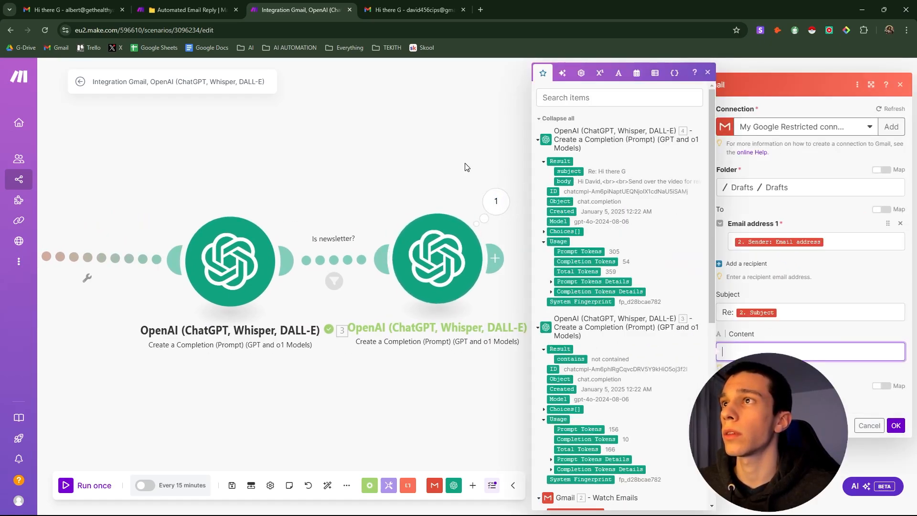
pyautogui.click(477, 241)
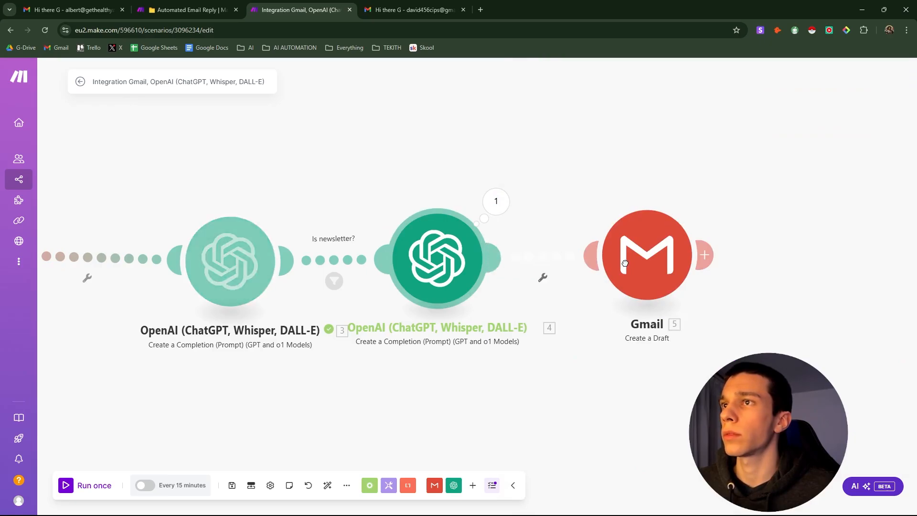
pyautogui.click(640, 296)
pyautogui.click(749, 351)
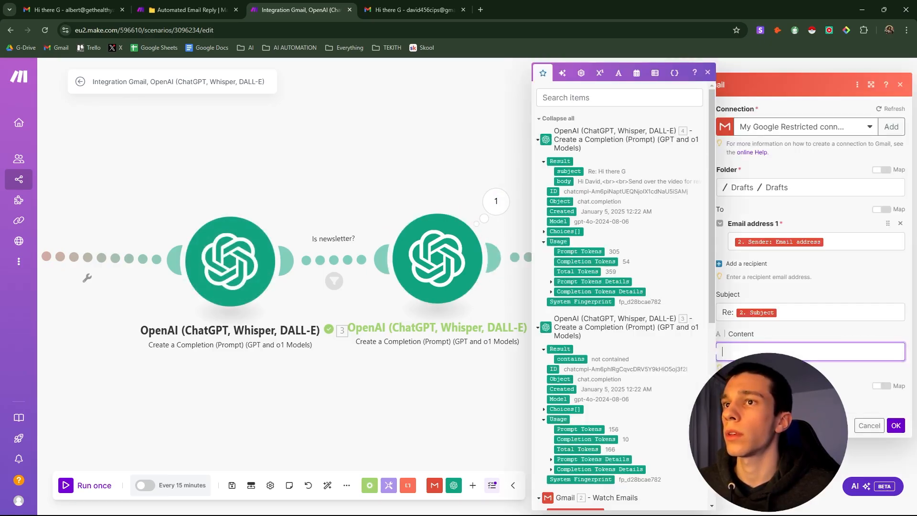
pyautogui.click(897, 425)
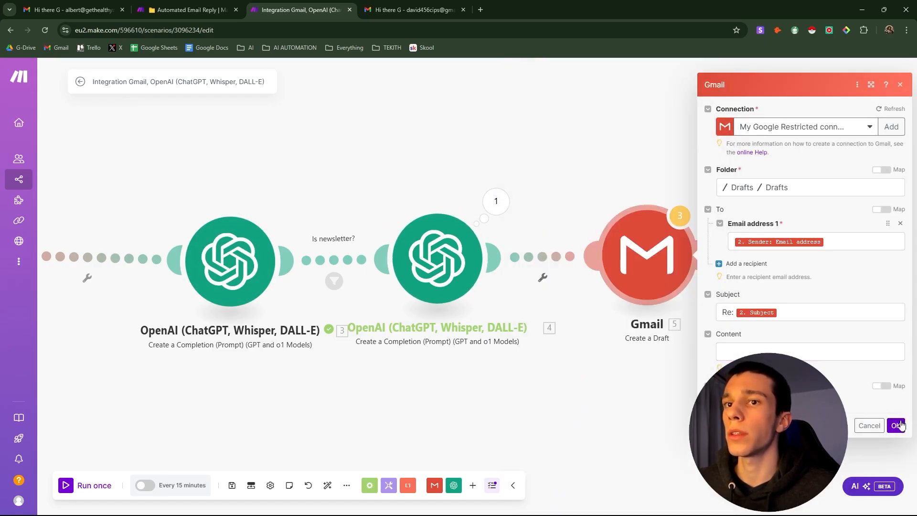
# Save the scenario, leave the editor and reopen the scenario for editing to refresh the mappable OpenAI output.
pyautogui.click(232, 485)
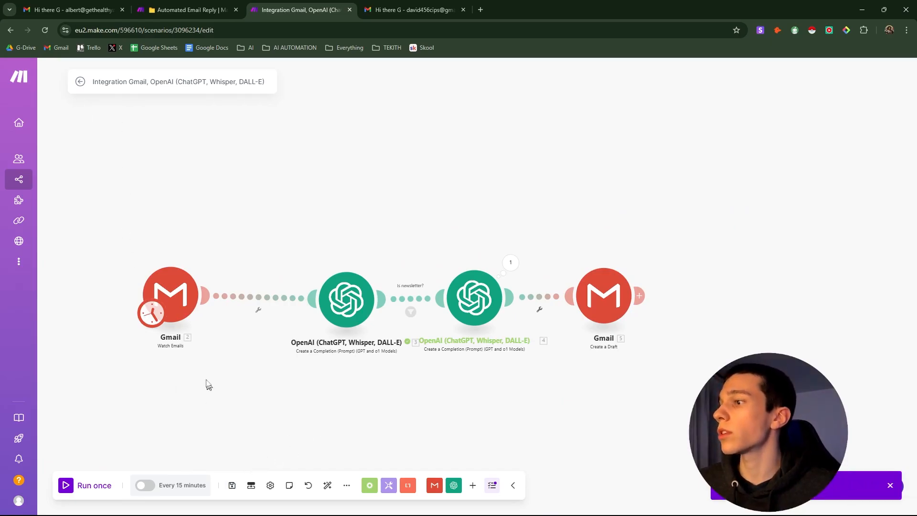
pyautogui.click(72, 84)
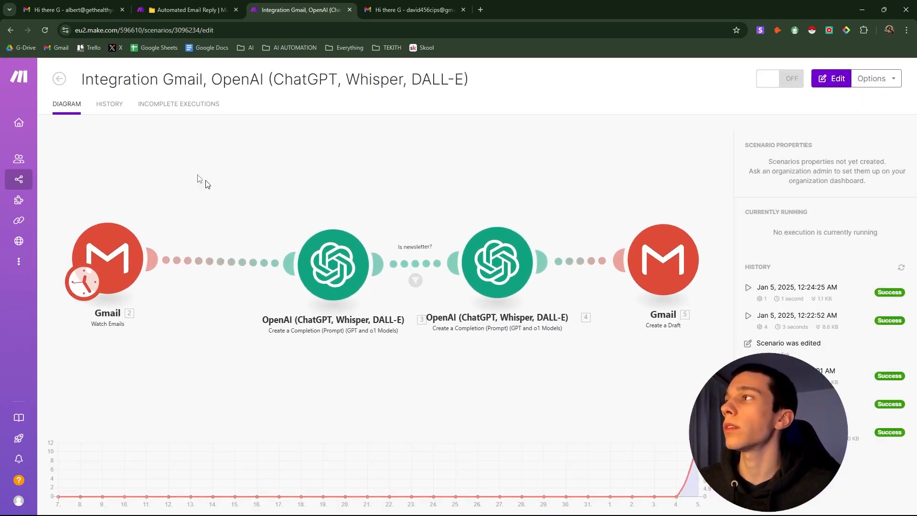
pyautogui.click(456, 349)
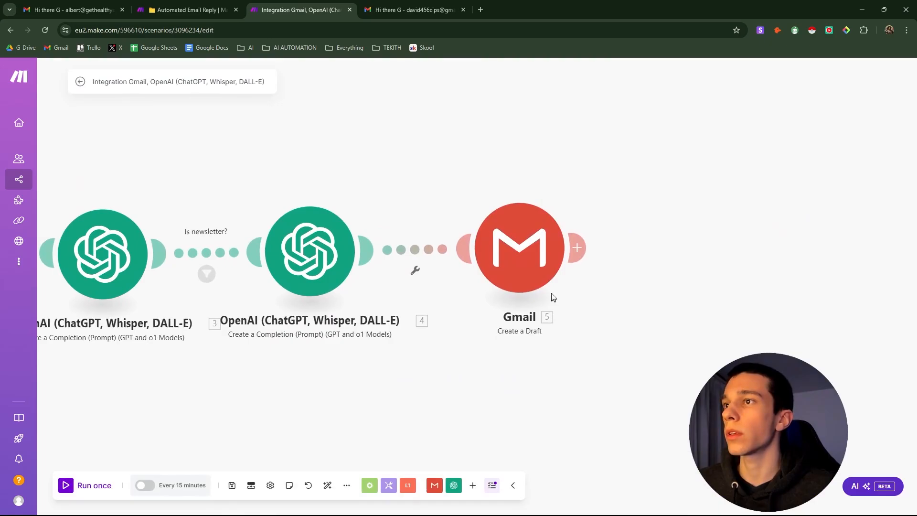
# Map the second OpenAI module's "content" result into the Content of the Create a Draft module and save its settings.
pyautogui.click(534, 270)
pyautogui.click(621, 356)
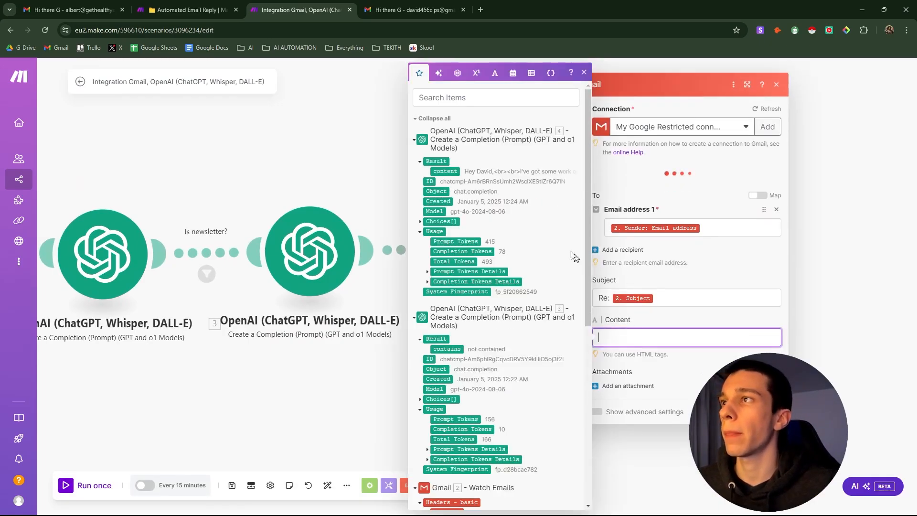
pyautogui.click(446, 172)
pyautogui.click(770, 420)
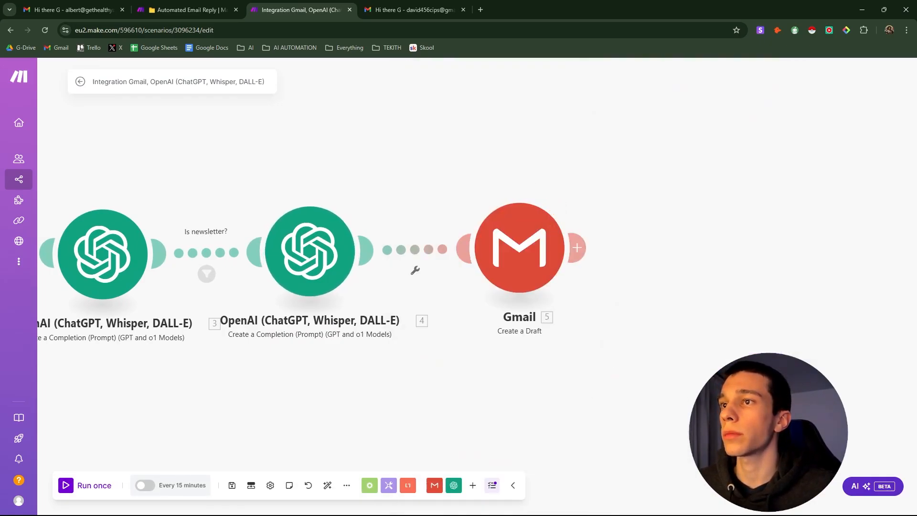
# Set the Watch Emails module to start from the "Hi there G (04.01.2025)" email.
pyautogui.scroll(-3, 397, 323)
pyautogui.moveTo(397, 327); pyautogui.dragTo(620, 341)
pyautogui.rightClick(273, 286)
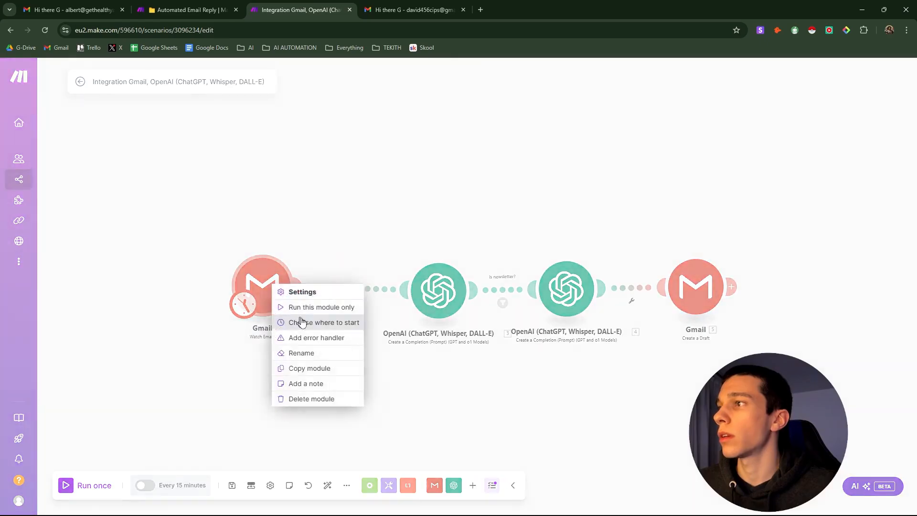
pyautogui.click(319, 323)
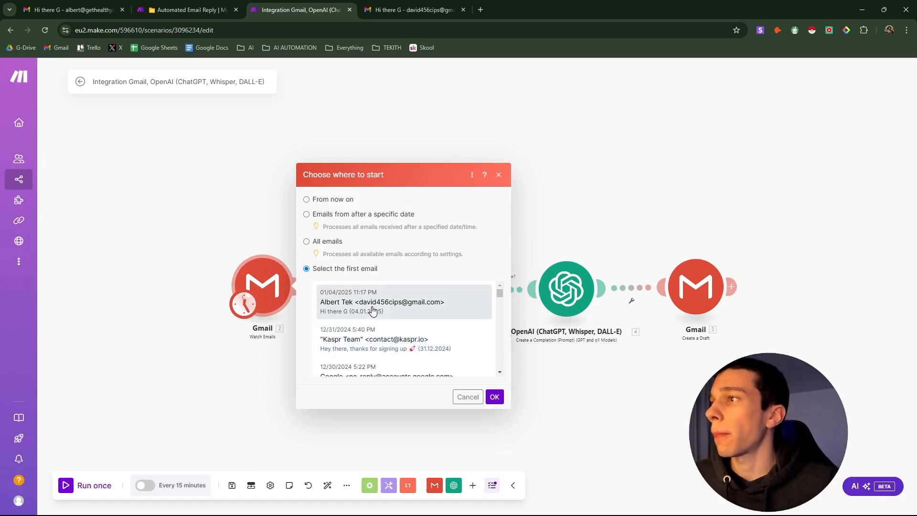
pyautogui.click(373, 308)
pyautogui.click(495, 397)
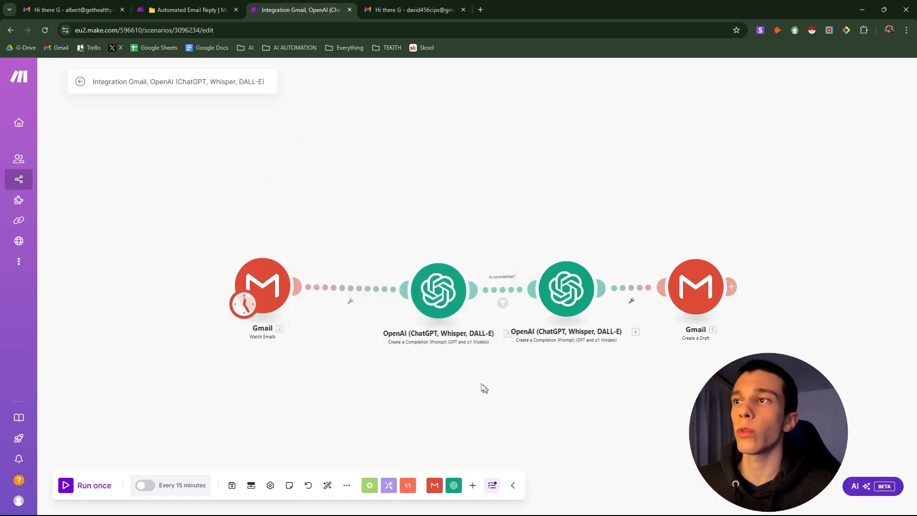
# Move the Watch Emails module closer to the first OpenAI module and run the whole scenario once.
pyautogui.moveTo(269, 287); pyautogui.dragTo(306, 293)
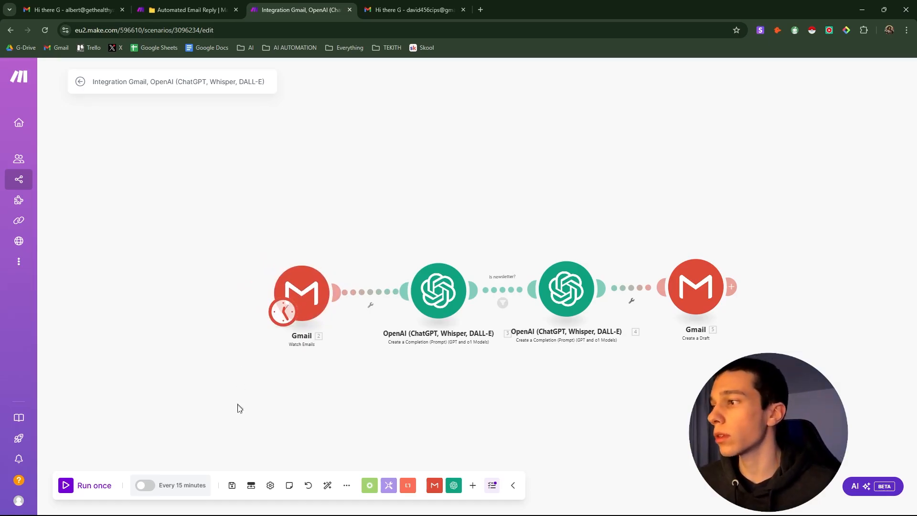
pyautogui.click(67, 486)
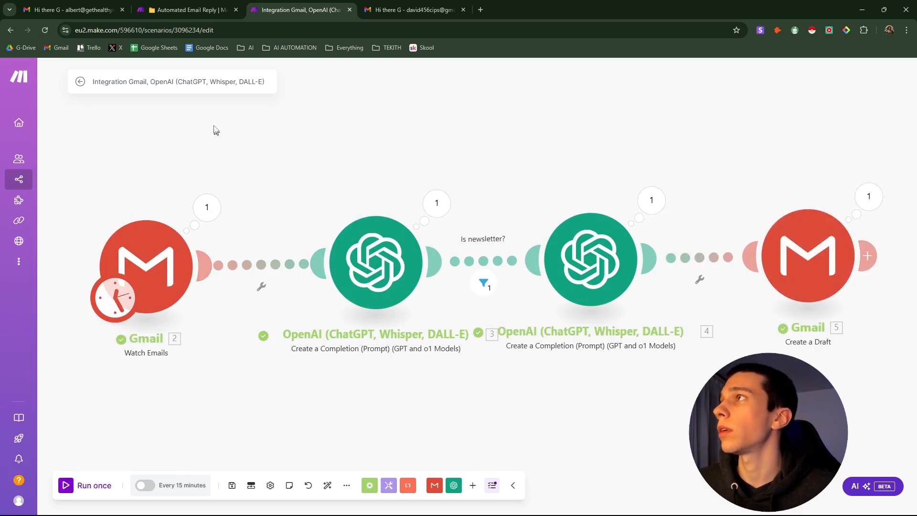
# Switch to Gmail, reload the drafts and discard the empty reply draft in the "Hi there G" thread.
pyautogui.click(70, 11)
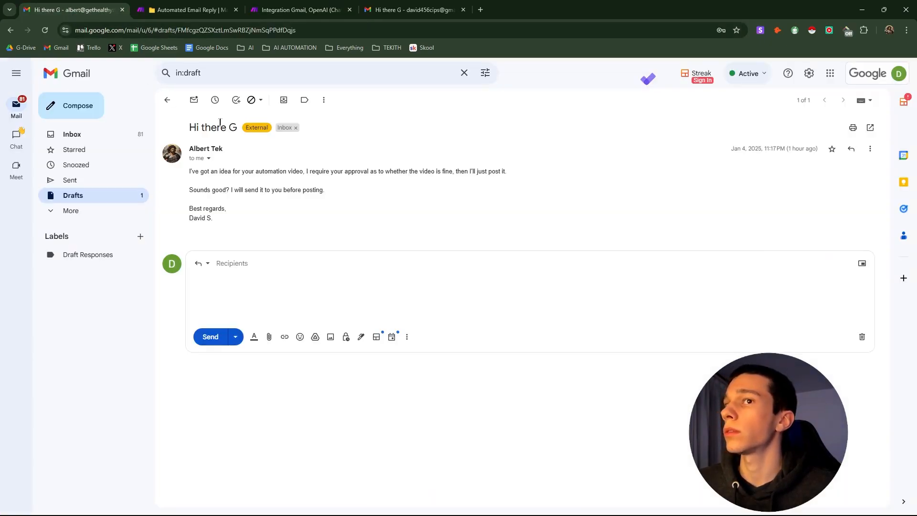
pyautogui.click(311, 10)
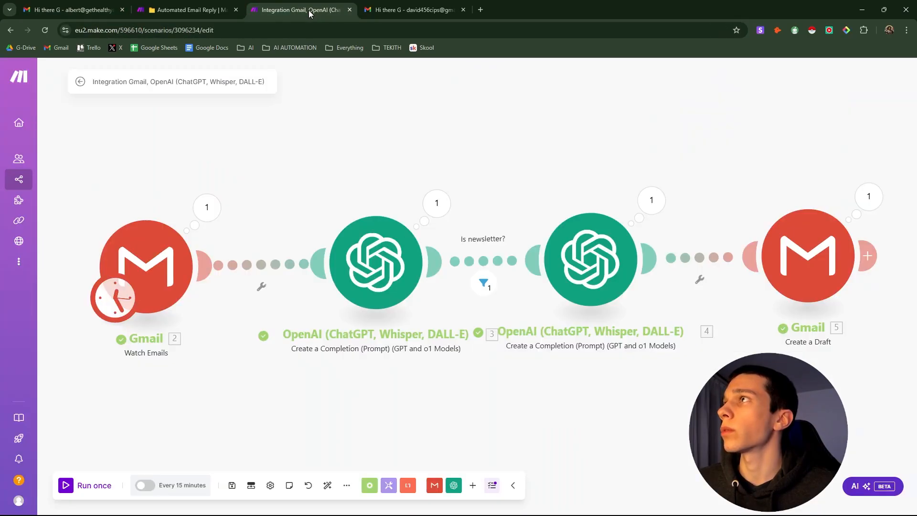
pyautogui.click(70, 11)
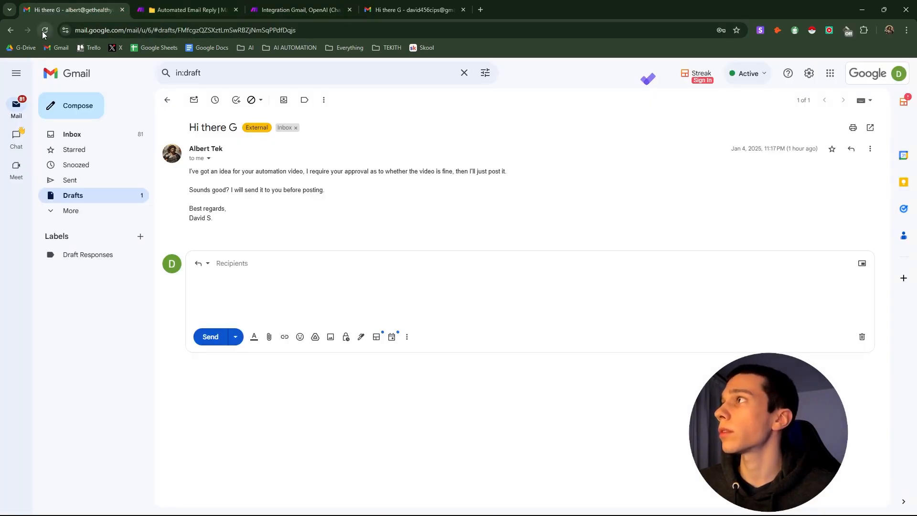
pyautogui.click(45, 30)
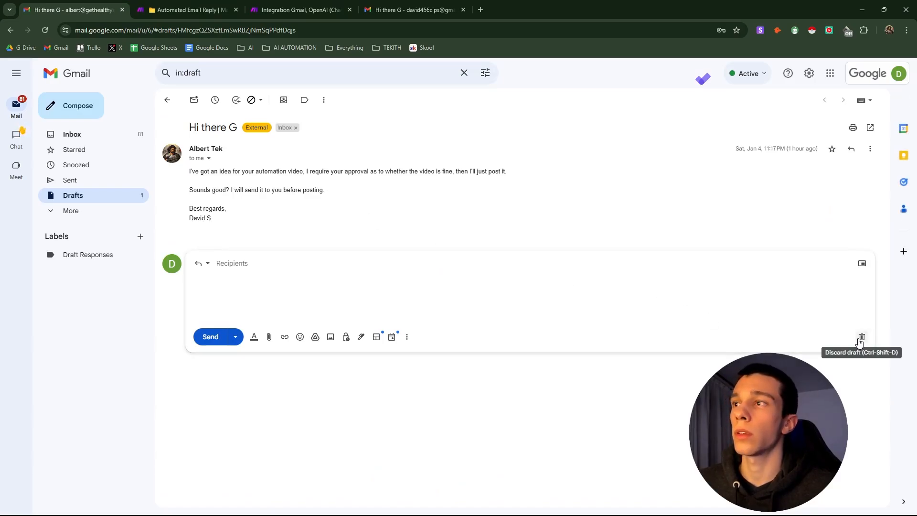
pyautogui.click(85, 198)
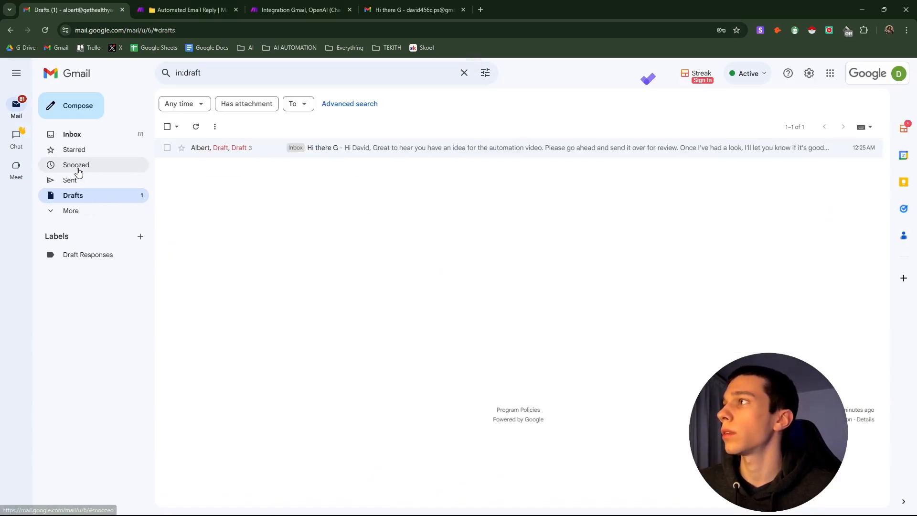
pyautogui.click(246, 156)
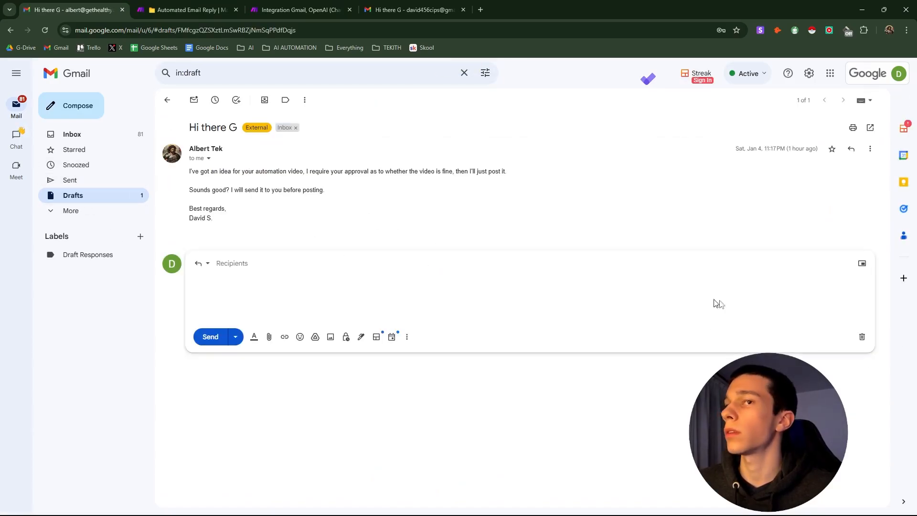
pyautogui.click(862, 337)
pyautogui.click(86, 197)
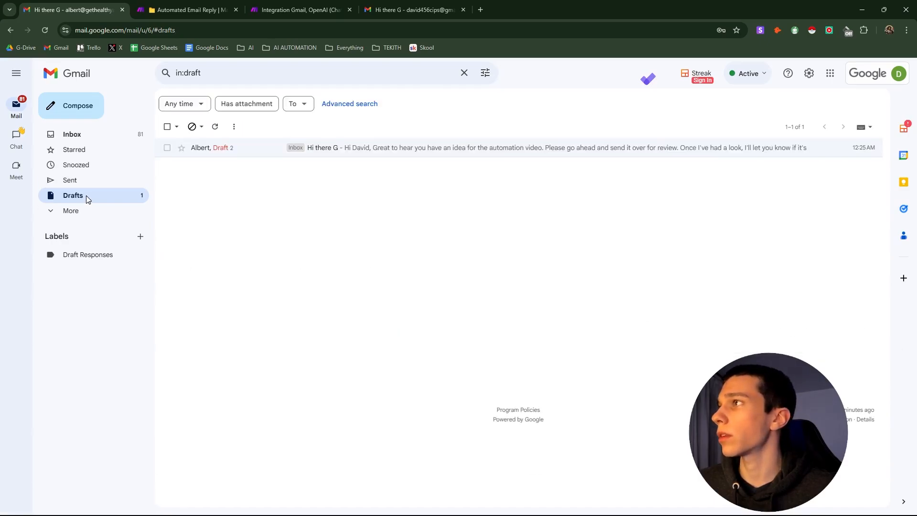
# Open the "Hi there G" thread in Drafts and read the AI-written reply.
pyautogui.click(250, 151)
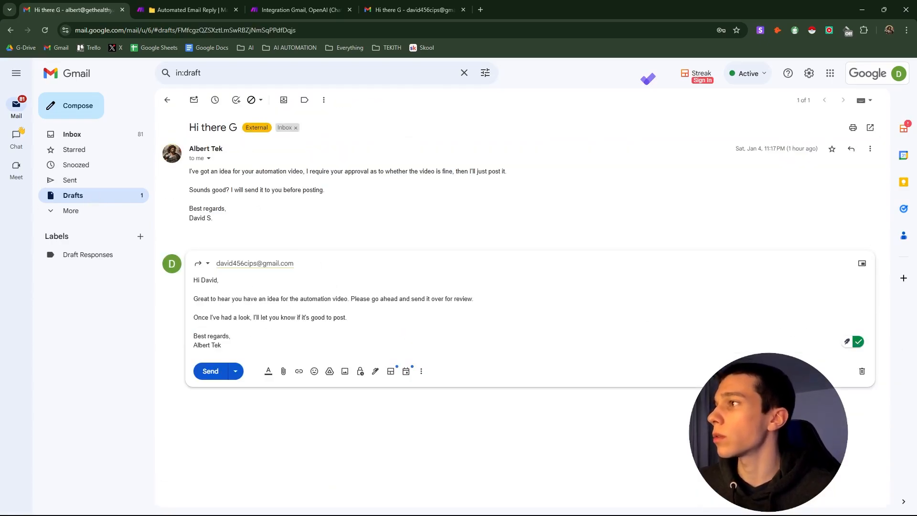
pyautogui.moveTo(209, 299); pyautogui.dragTo(421, 299)
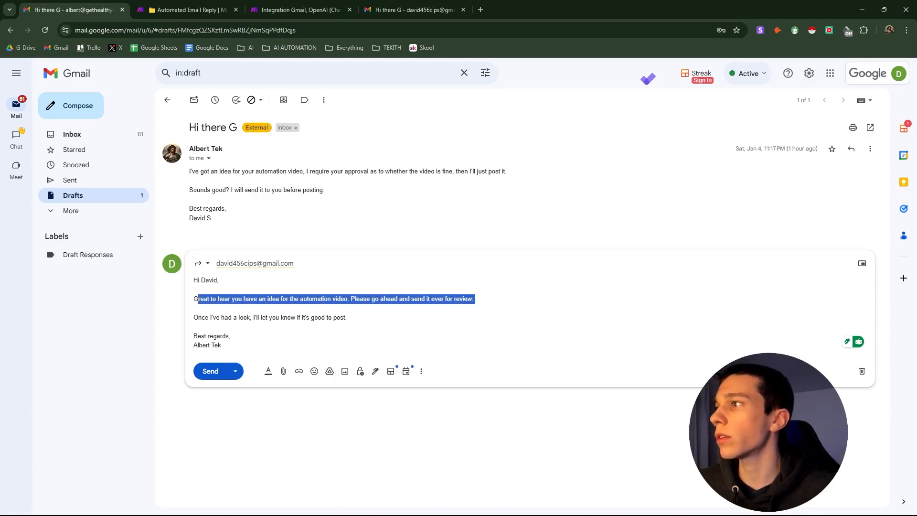
pyautogui.click(194, 308)
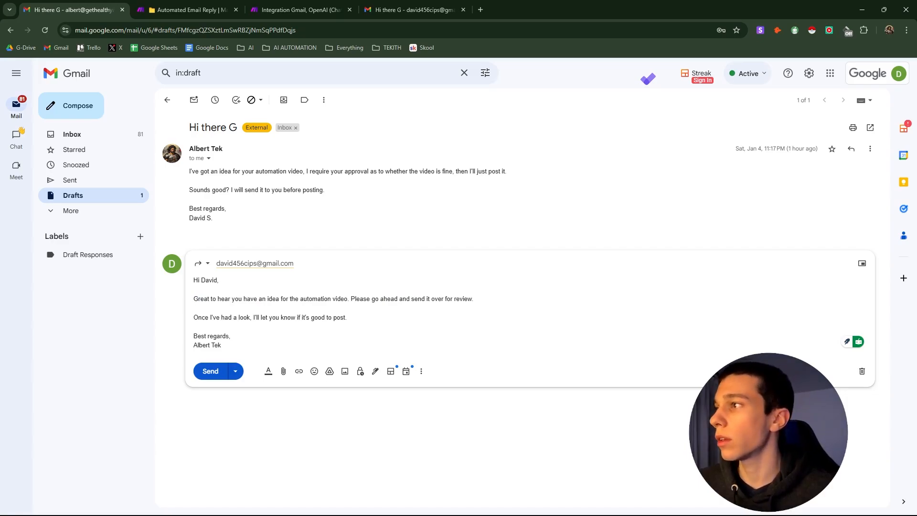
# Switch to Make, expand the second OpenAI module's output result and compare its content with the reply draft in Gmail.
pyautogui.click(285, 11)
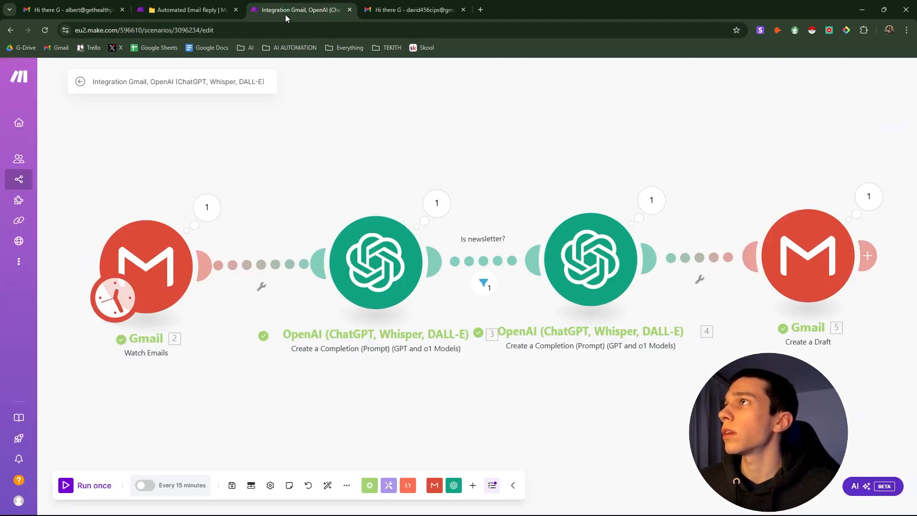
pyautogui.click(651, 202)
pyautogui.click(712, 262)
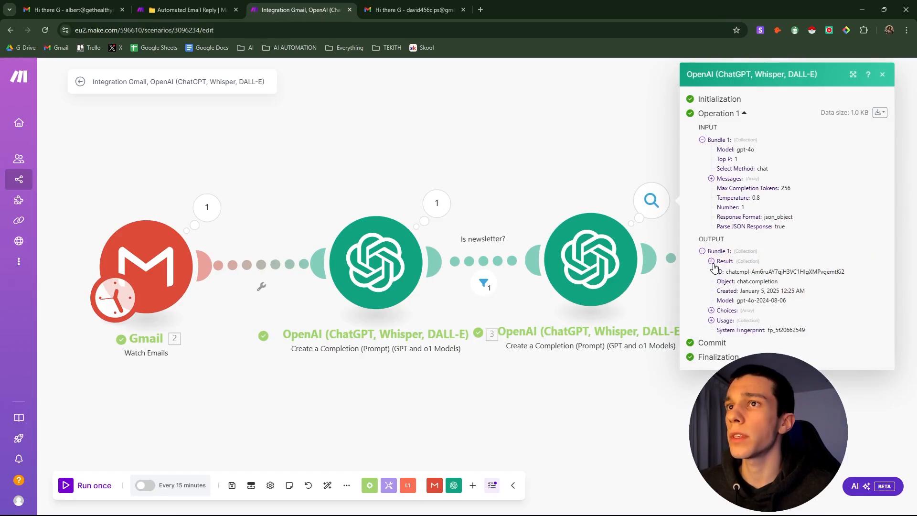
pyautogui.moveTo(804, 271); pyautogui.dragTo(879, 271)
pyautogui.click(63, 10)
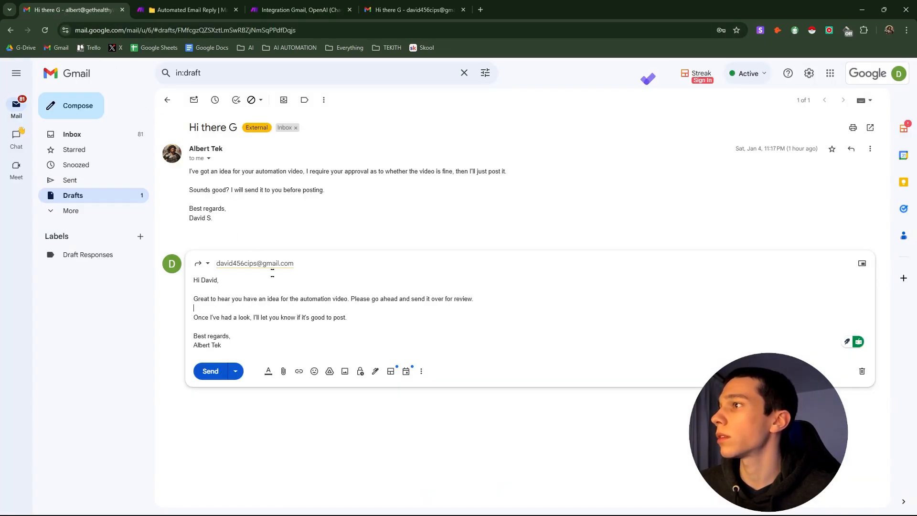
pyautogui.moveTo(215, 300); pyautogui.dragTo(193, 300)
# Return to Make to review the scenario from Watch Emails to Create a Draft, and recheck the reply draft in Gmail.
pyautogui.click(301, 9)
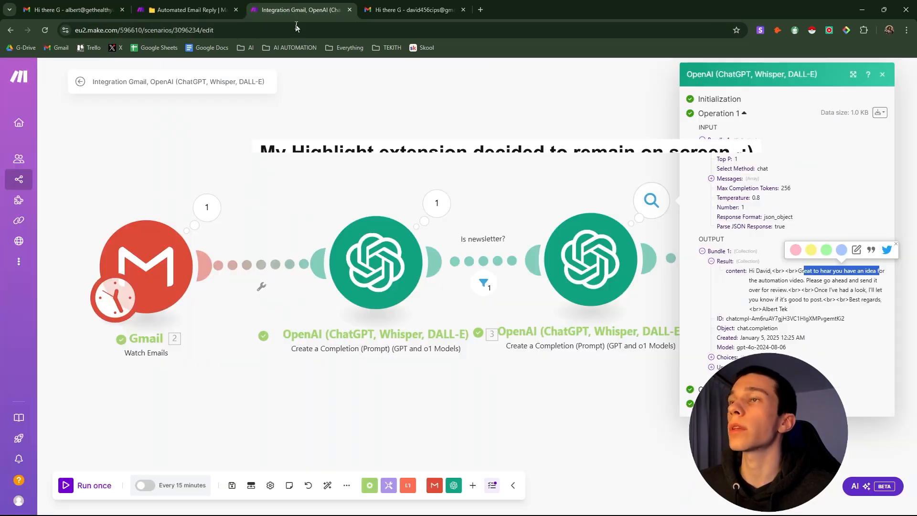
pyautogui.click(634, 403)
pyautogui.moveTo(719, 359); pyautogui.dragTo(567, 357)
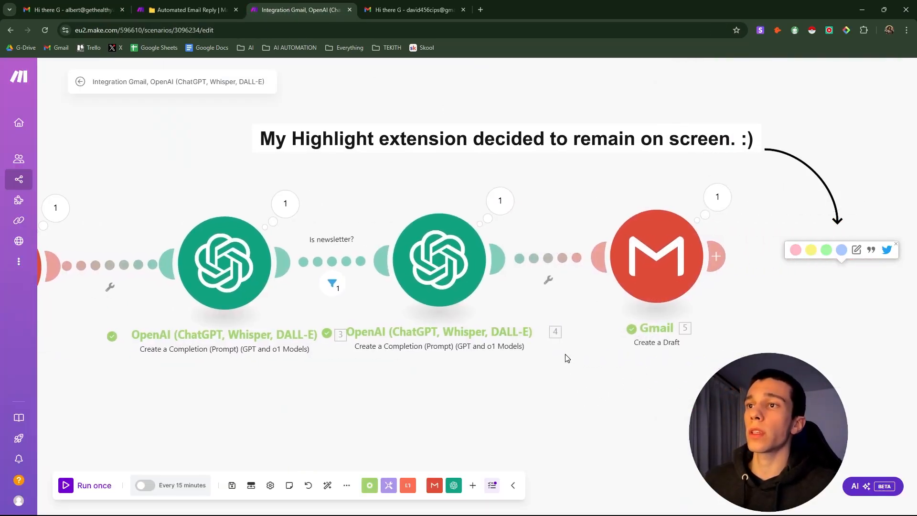
pyautogui.scroll(-2, 566, 350)
pyautogui.moveTo(242, 321); pyautogui.dragTo(377, 305)
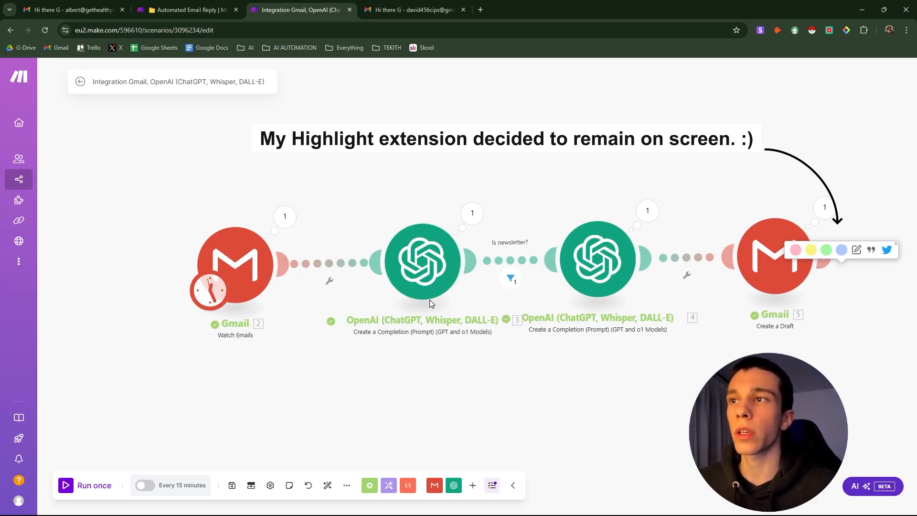
pyautogui.moveTo(607, 314); pyautogui.dragTo(516, 335)
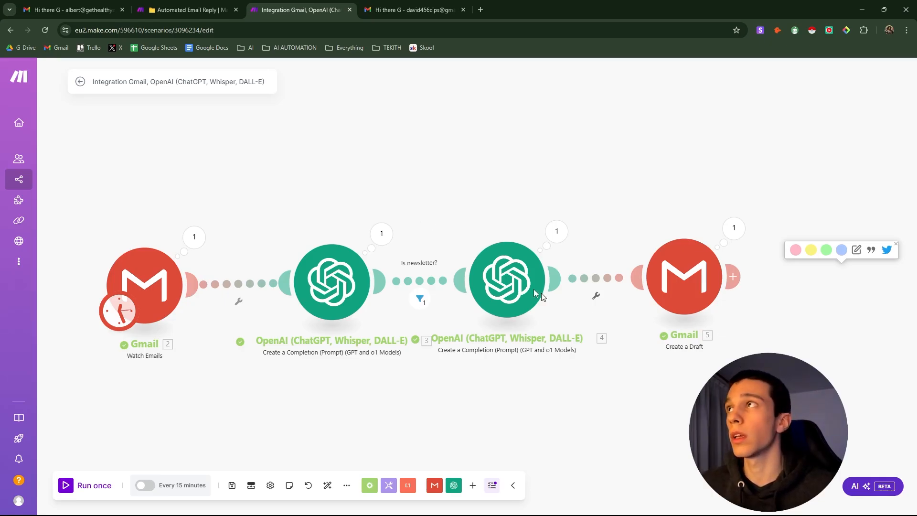
pyautogui.click(90, 11)
pyautogui.click(209, 298)
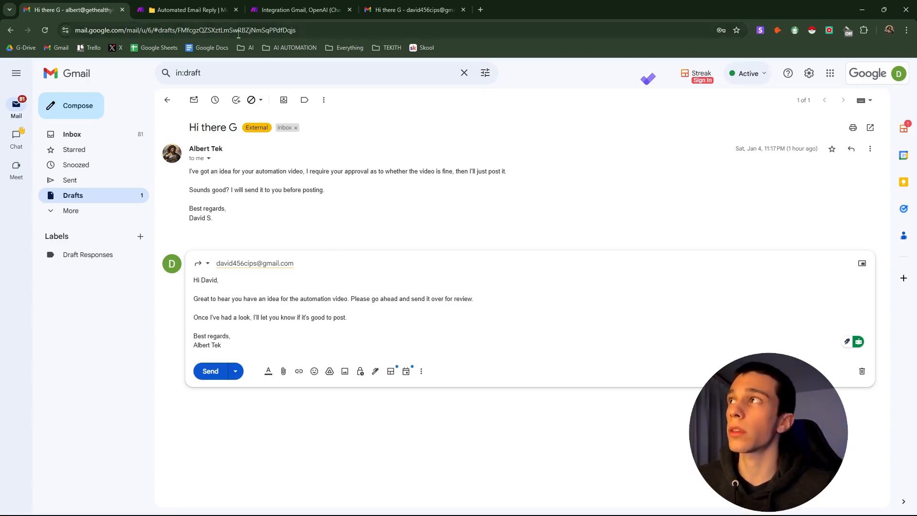
pyautogui.click(290, 10)
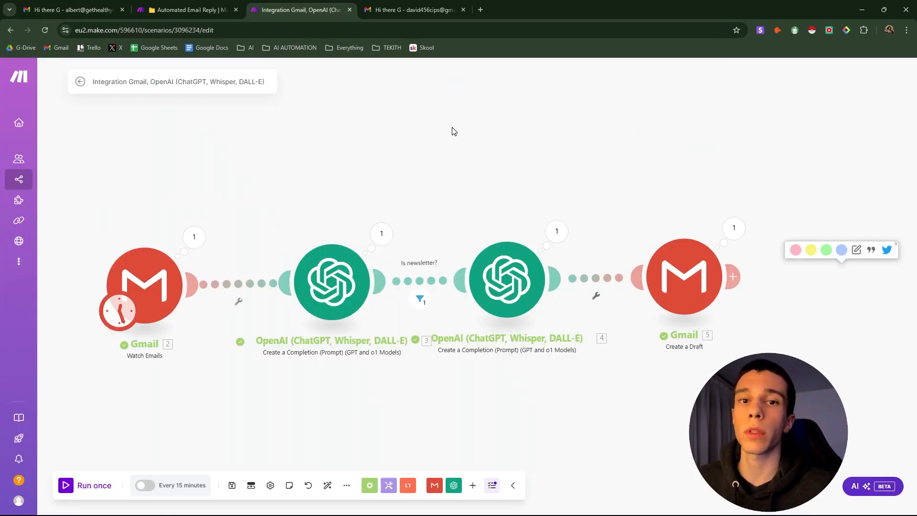